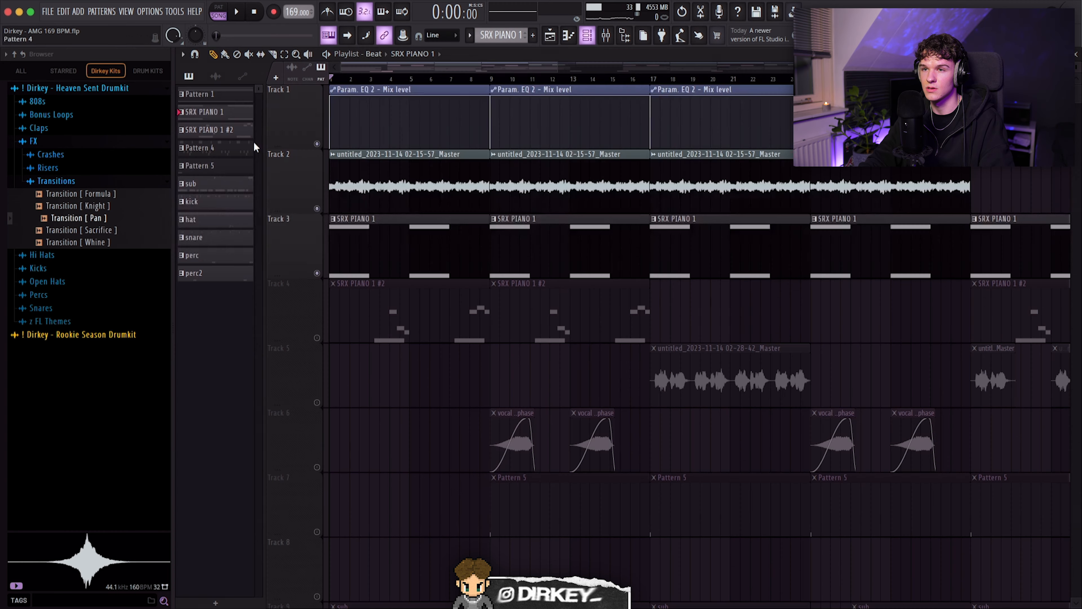
Step: Open the notes of the first SRX PIANO 1 clip on Track 3, play them and return to the playlist
right_click(317, 273)
double_click(369, 227)
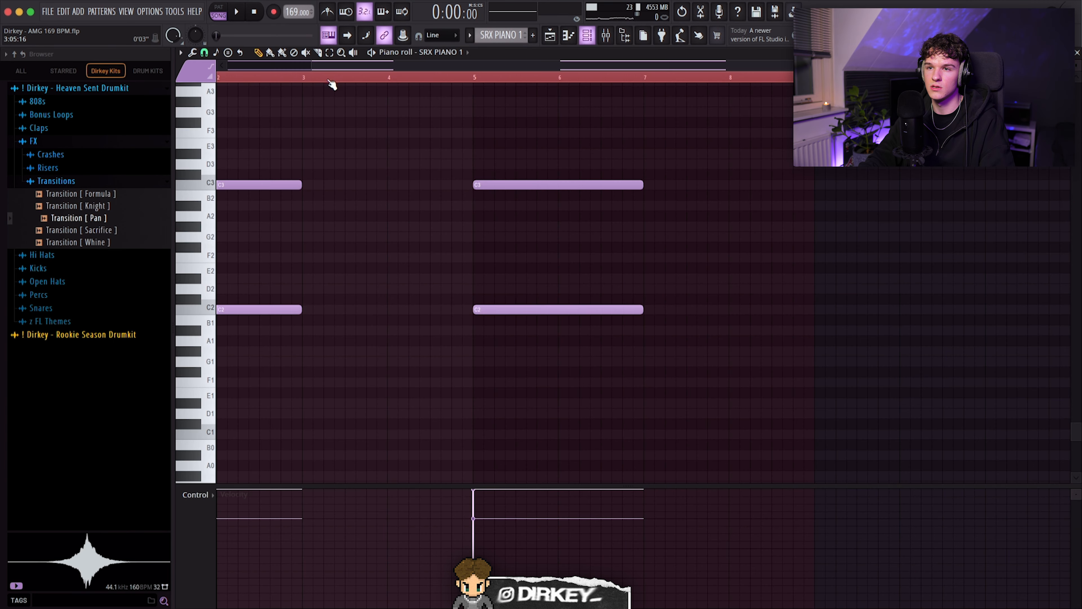
key(space)
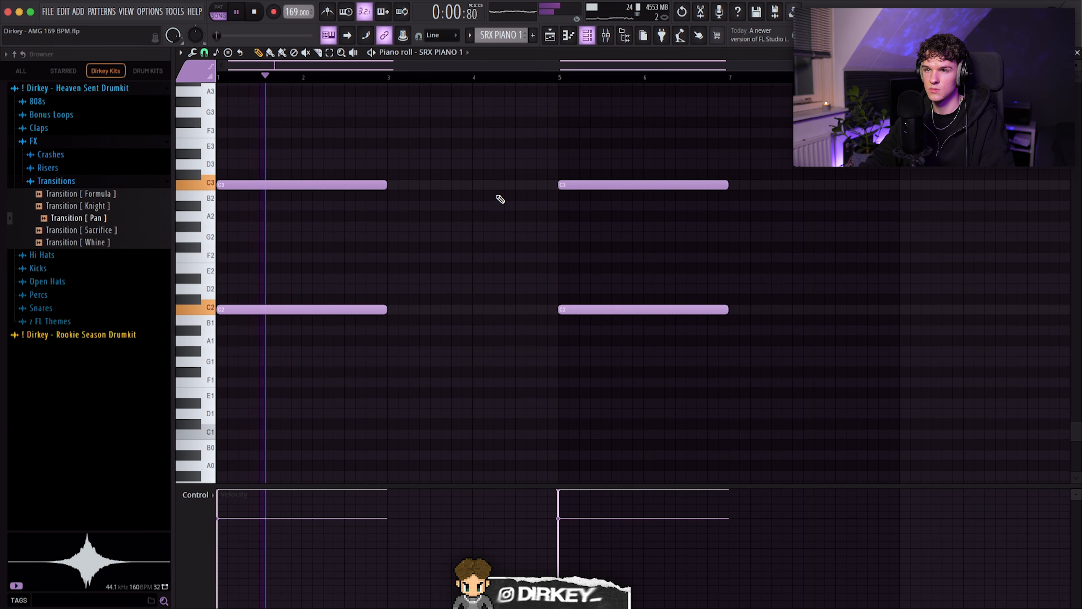
key(space)
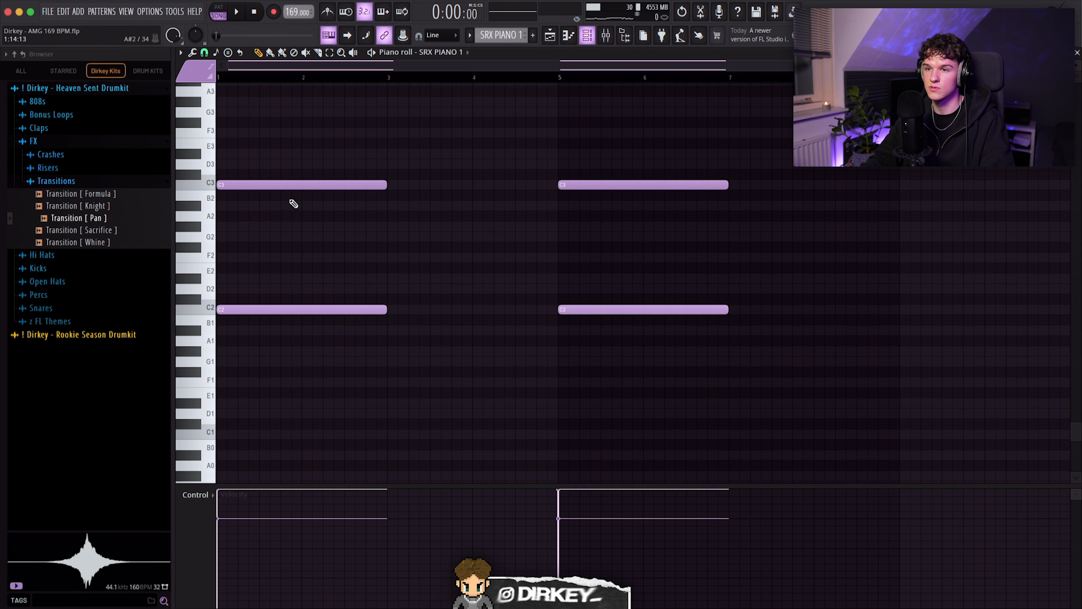
key(F5)
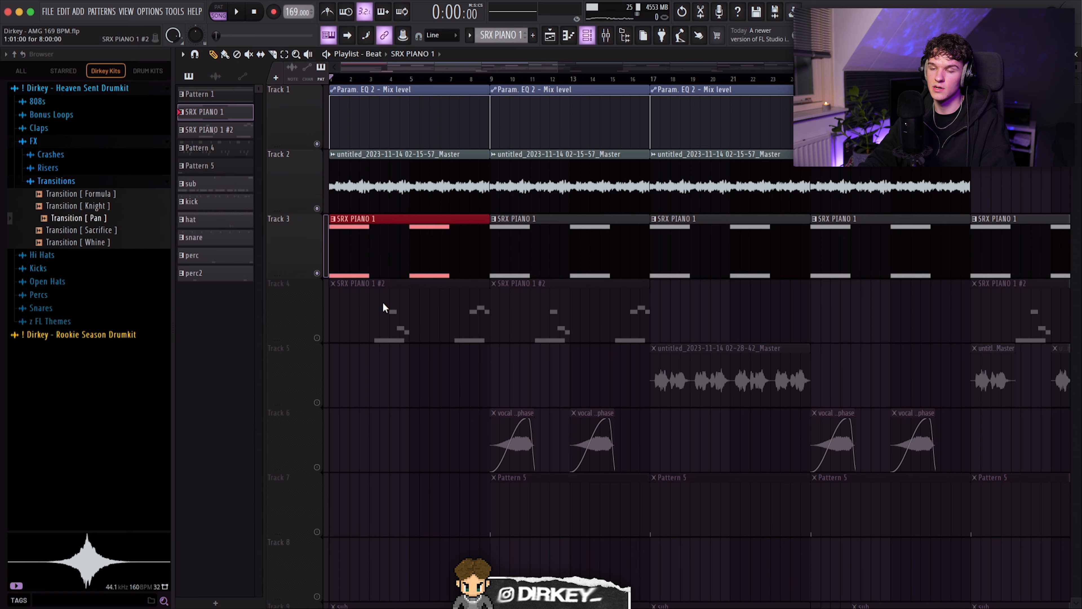
Step: Unmute Track 4, select the first SRX PIANO 1 clip on Track 3, and select the SRX PIANO 1 #2 clip below it
click(317, 338)
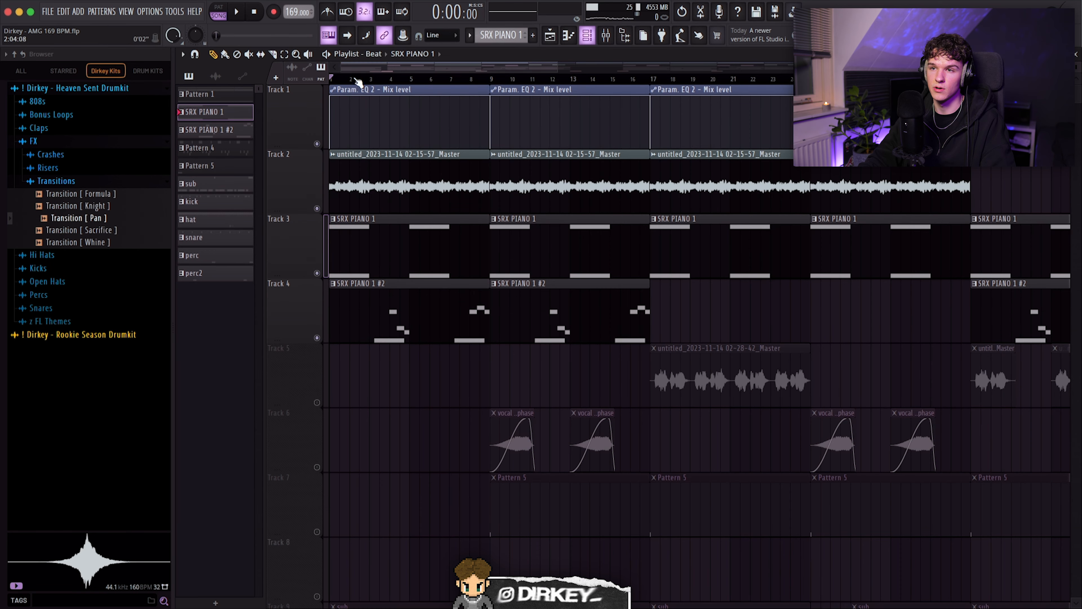
scroll(356, 79, up, 3)
drag(400, 235, 461, 264)
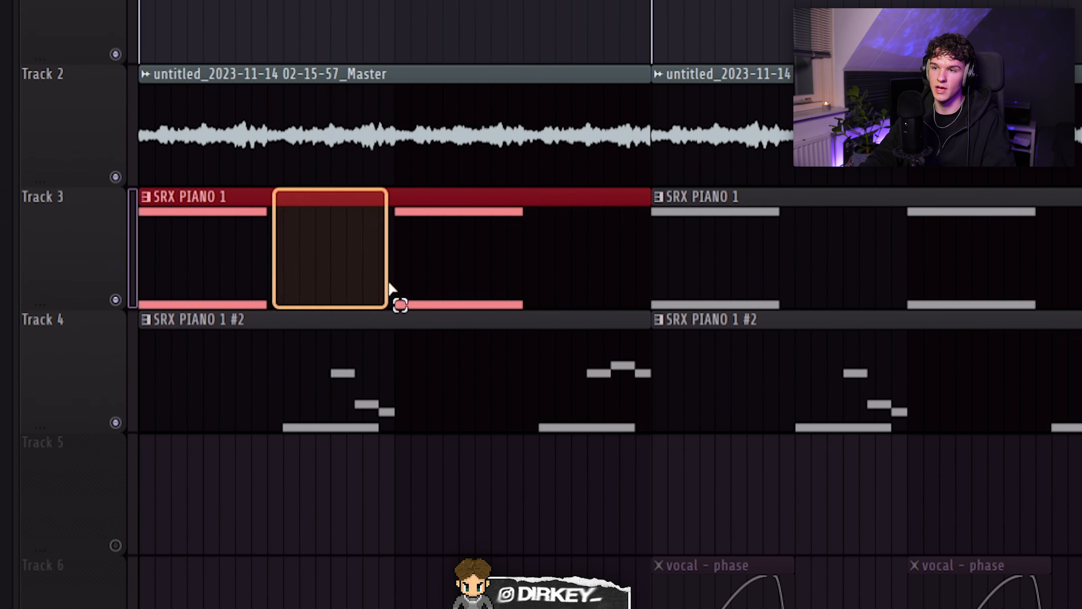
drag(389, 284, 387, 285)
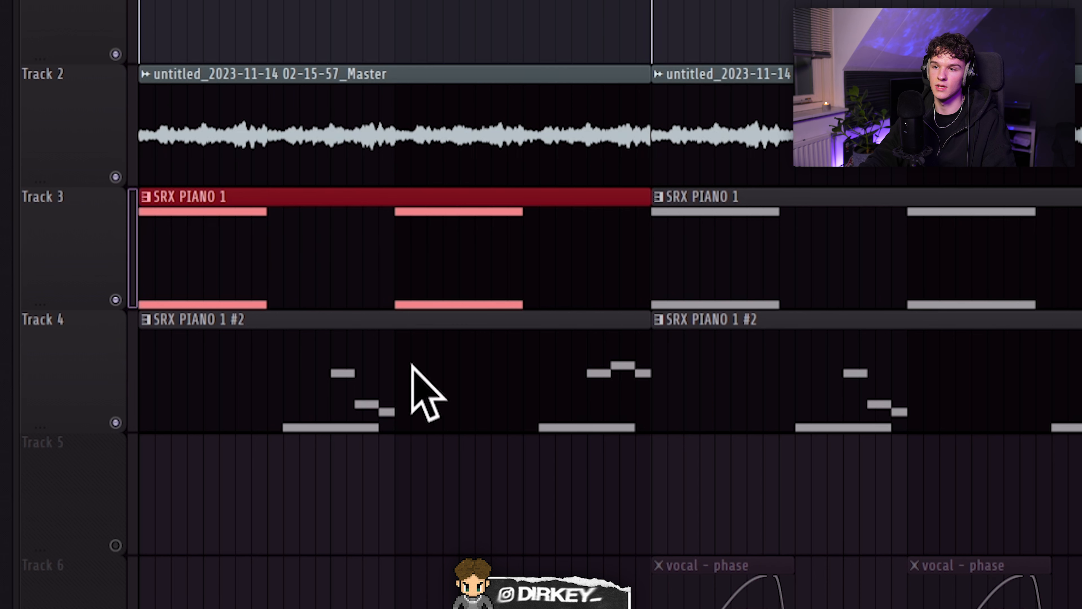
drag(294, 488, 385, 394)
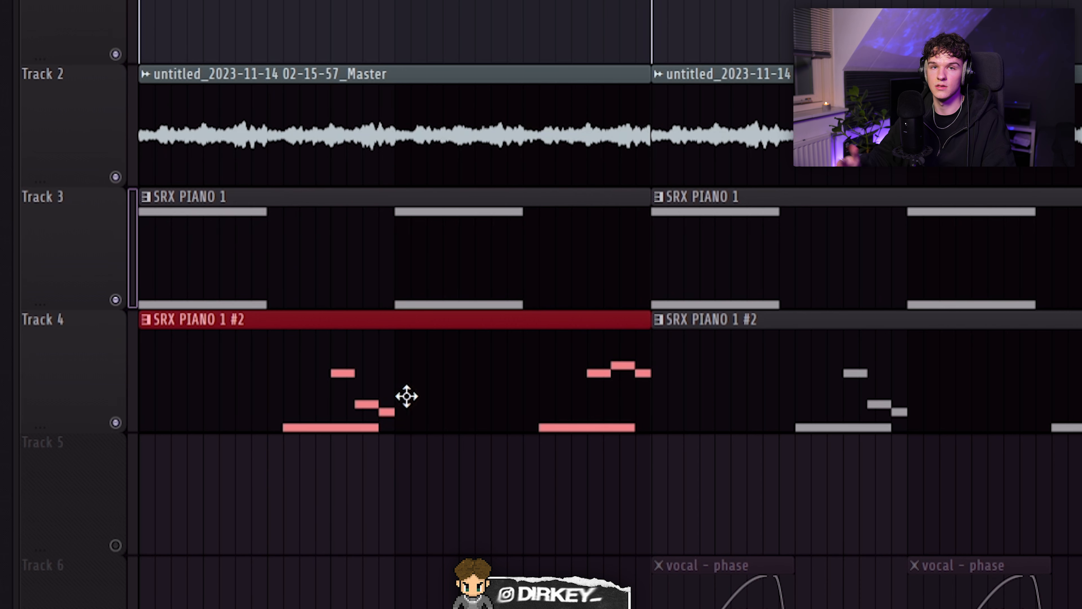
Step: Open the notes of the first SRX PIANO 1 #2 clip and play the pattern through
double_click(430, 385)
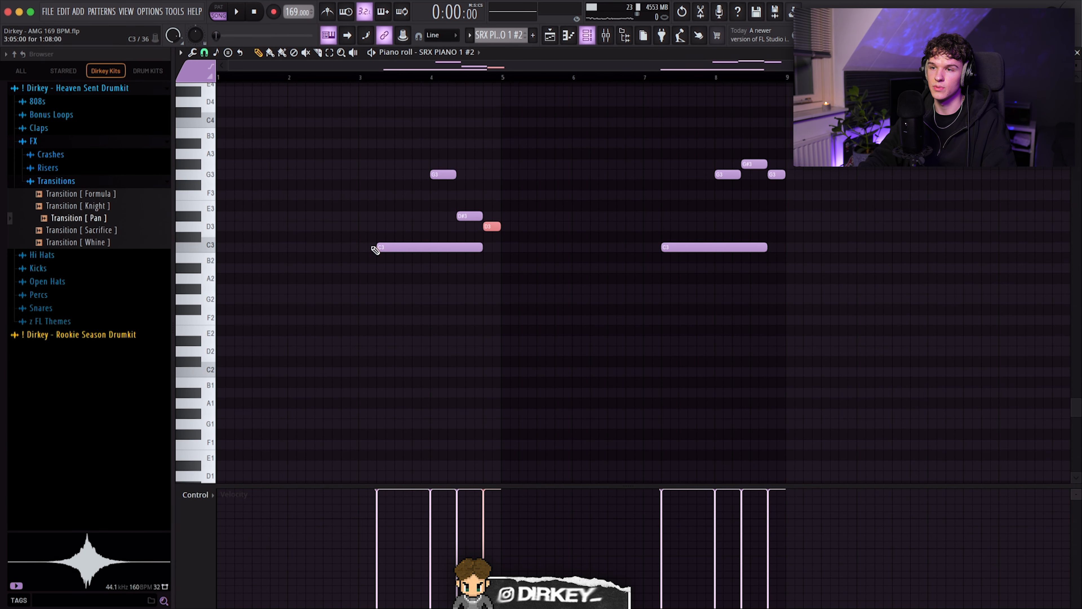
scroll(562, 243, up, 2)
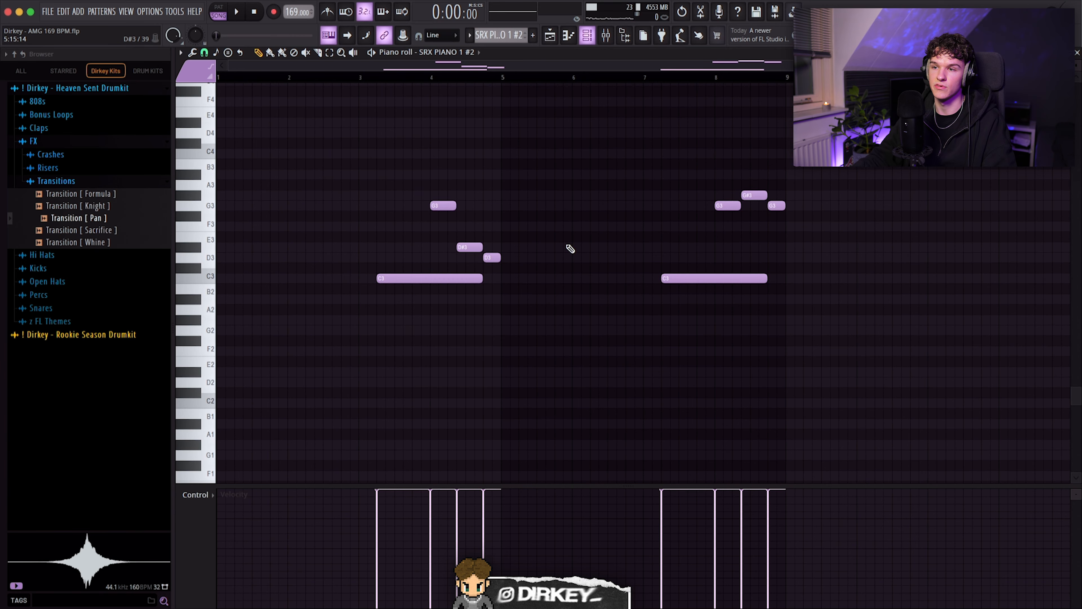
key(space)
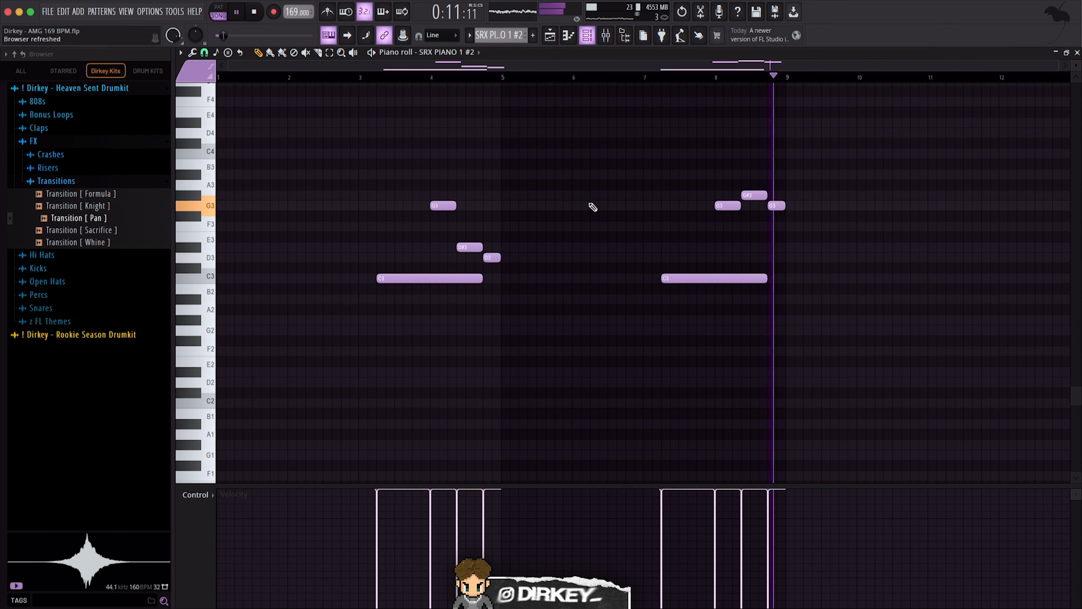
key(space)
Step: Examine the first phrase between bars 3 and 5, selecting its long C3 note and the G3, D#3 and D3 notes above it
drag(337, 179, 836, 302)
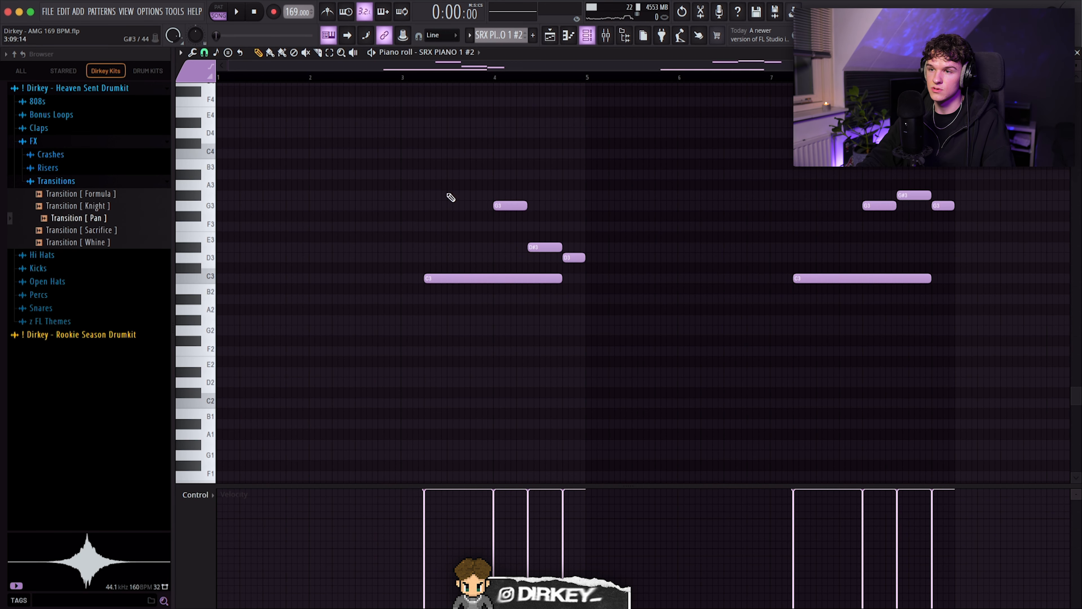
scroll(405, 83, up, 3)
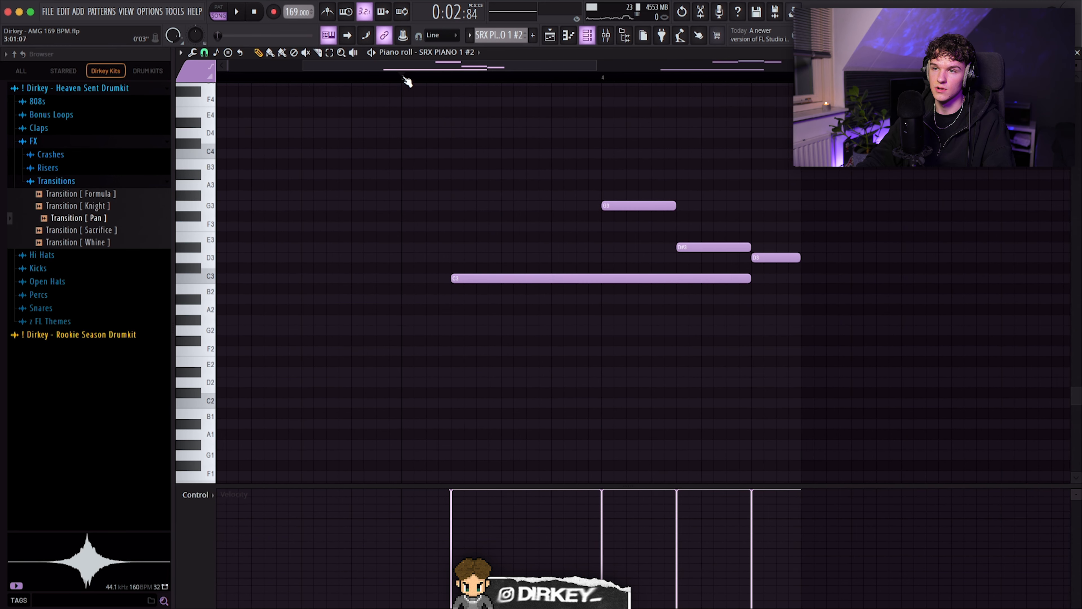
mouse_move(469, 278)
mouse_down()
mouse_move(435, 285)
mouse_move(488, 277)
mouse_up()
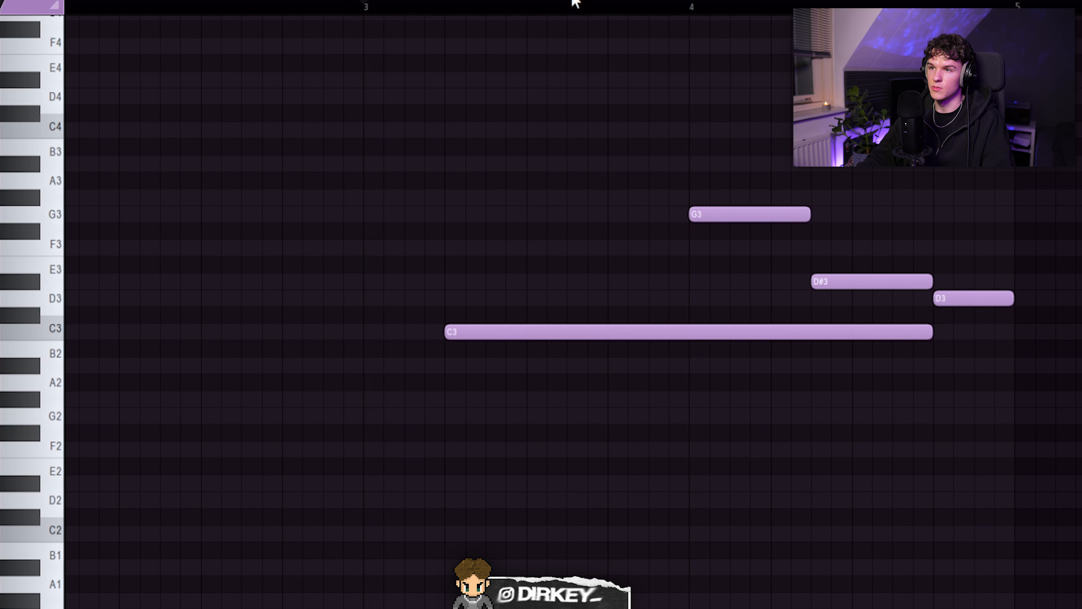
drag(572, 1, 643, 31)
drag(548, 181, 560, 196)
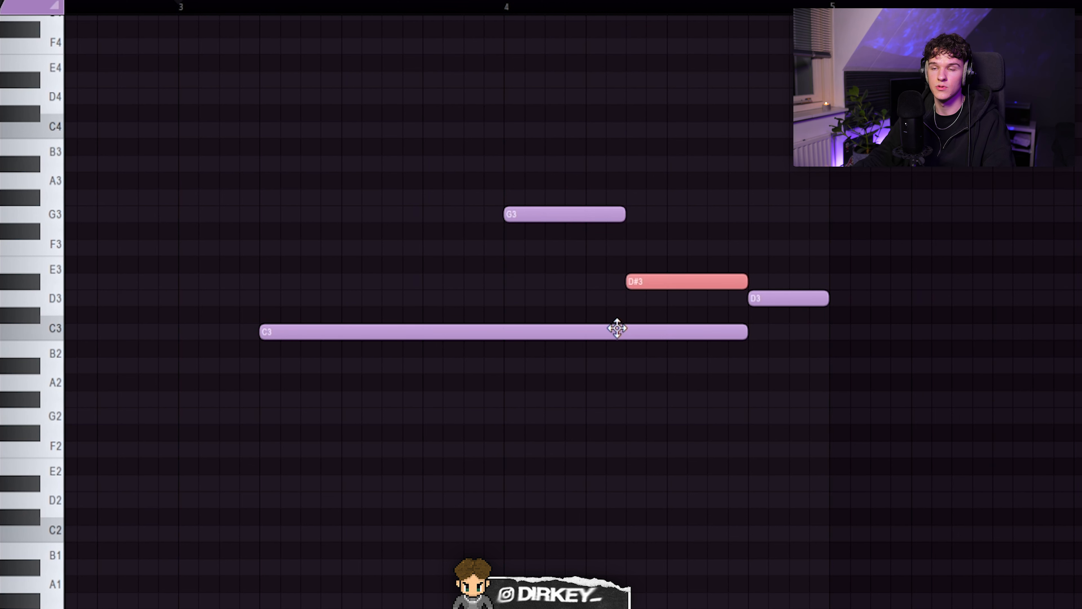
drag(526, 189, 811, 307)
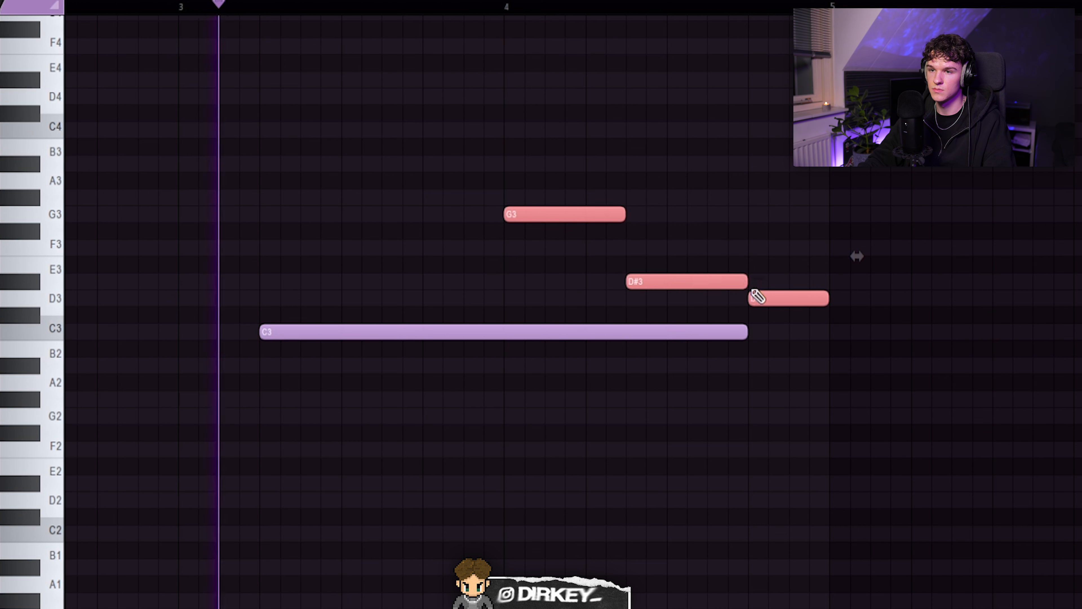
key(ctrl+d)
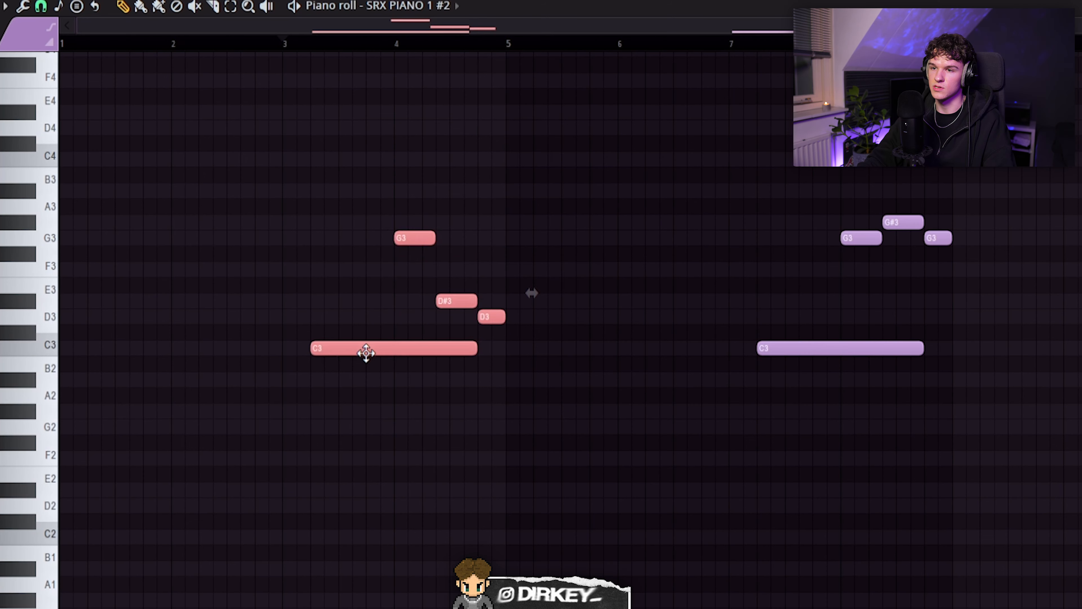
key(ctrl+v)
key(ctrl+z)
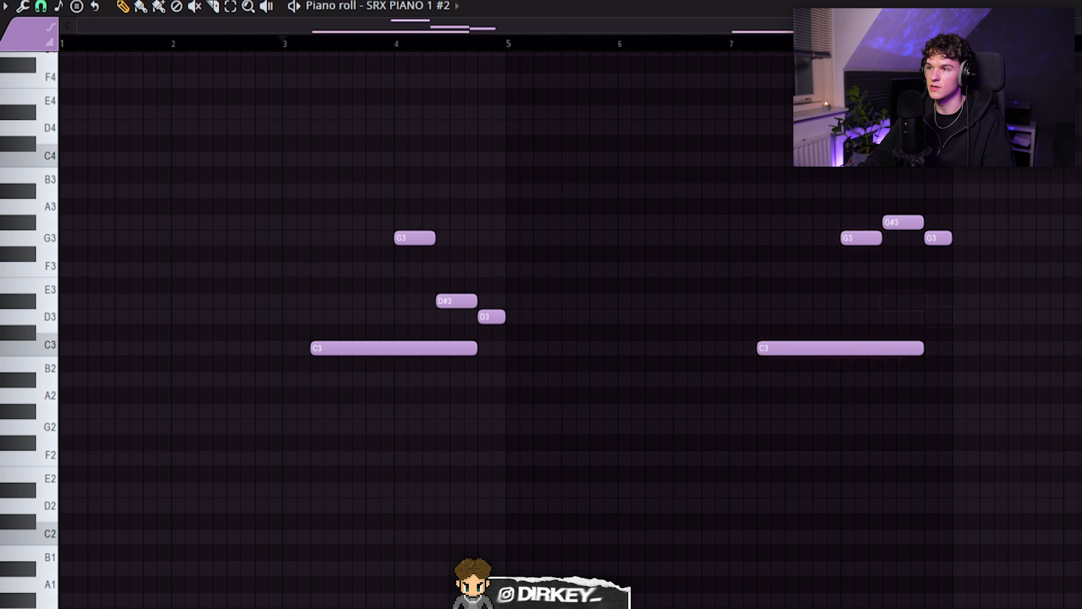
Step: Compare the second phrase's G3, G#3 and G3 notes over C3 with the upper notes of the first phrase
ctrl+scroll(911, 307, up, 4)
scroll(540, 44, down, 3)
ctrl+drag(520, 299, 461, 377)
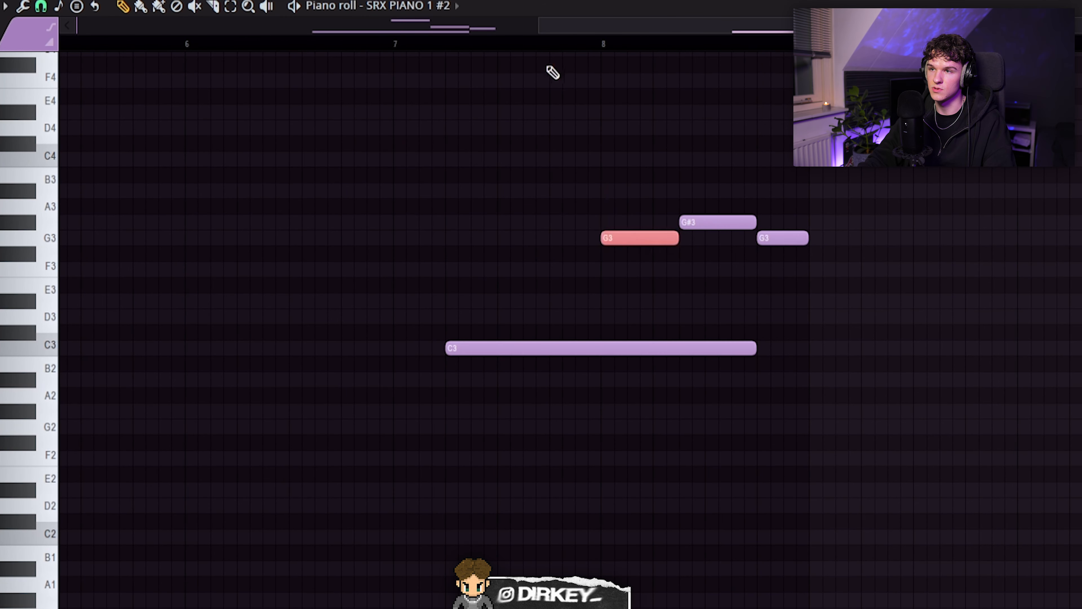
ctrl+scroll(549, 73, down, 3)
ctrl+drag(393, 221, 386, 240)
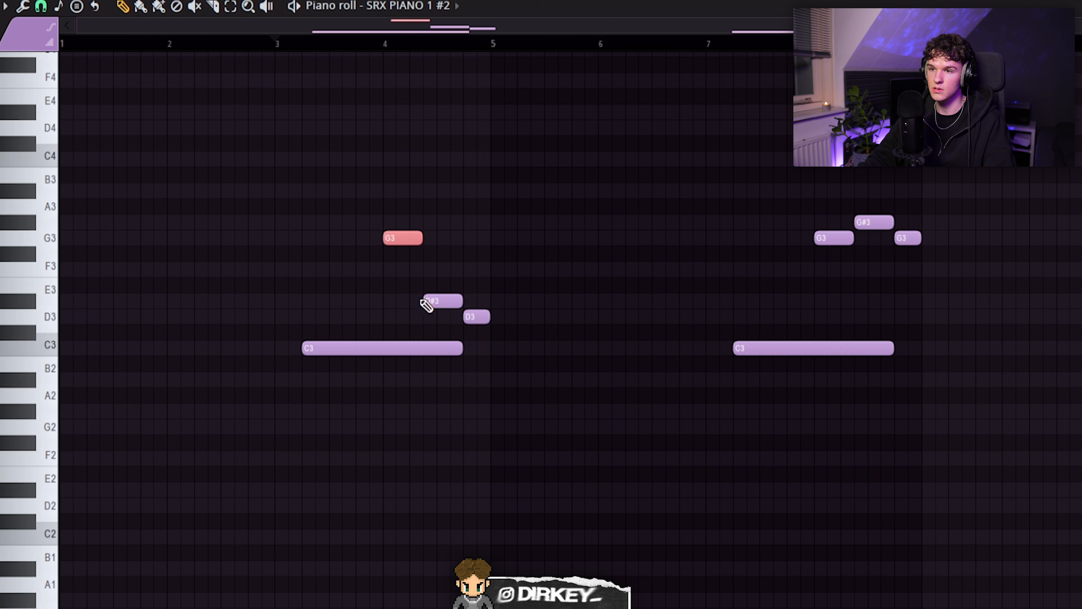
ctrl+drag(446, 303, 447, 305)
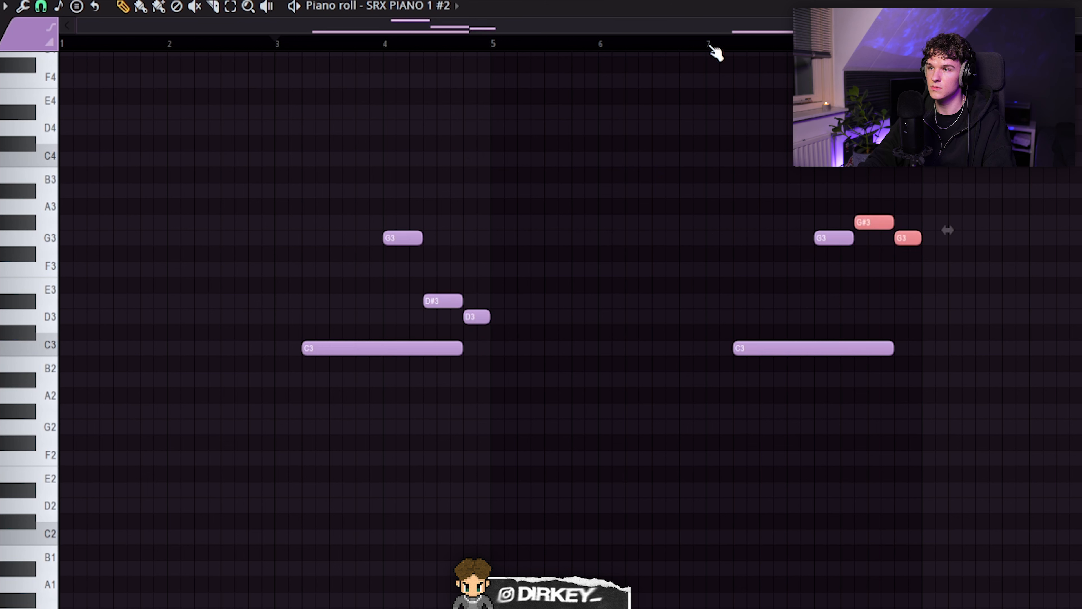
Step: Play the second phrase from bar 7, highlight its upper notes and return to the playlist
key(space)
click(1025, 203)
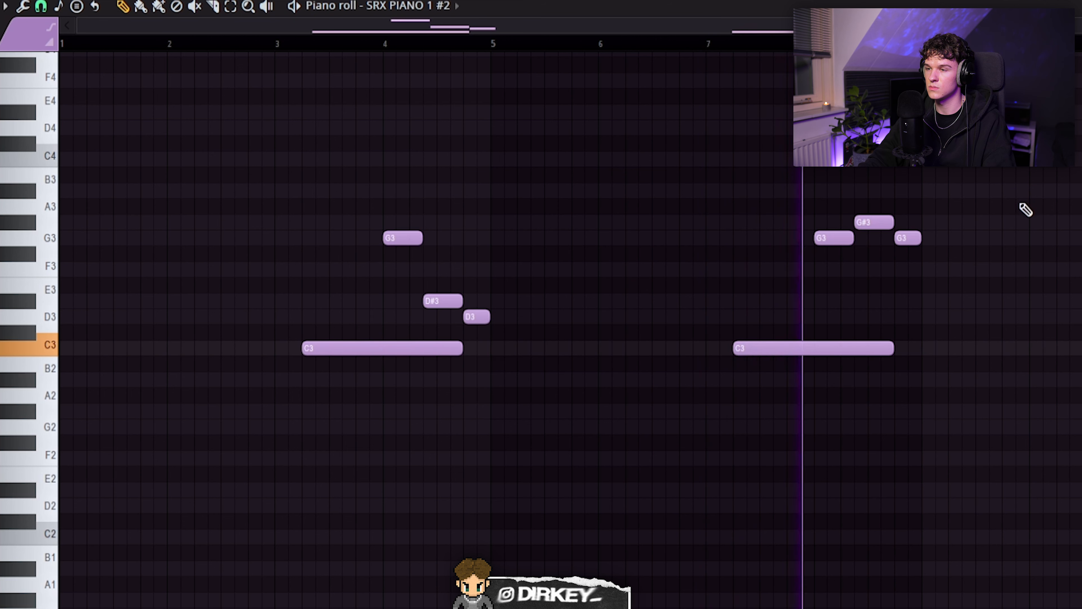
key(space)
ctrl+scroll(877, 235, up, 1)
ctrl+drag(800, 187, 959, 299)
ctrl+drag(517, 462, 278, 124)
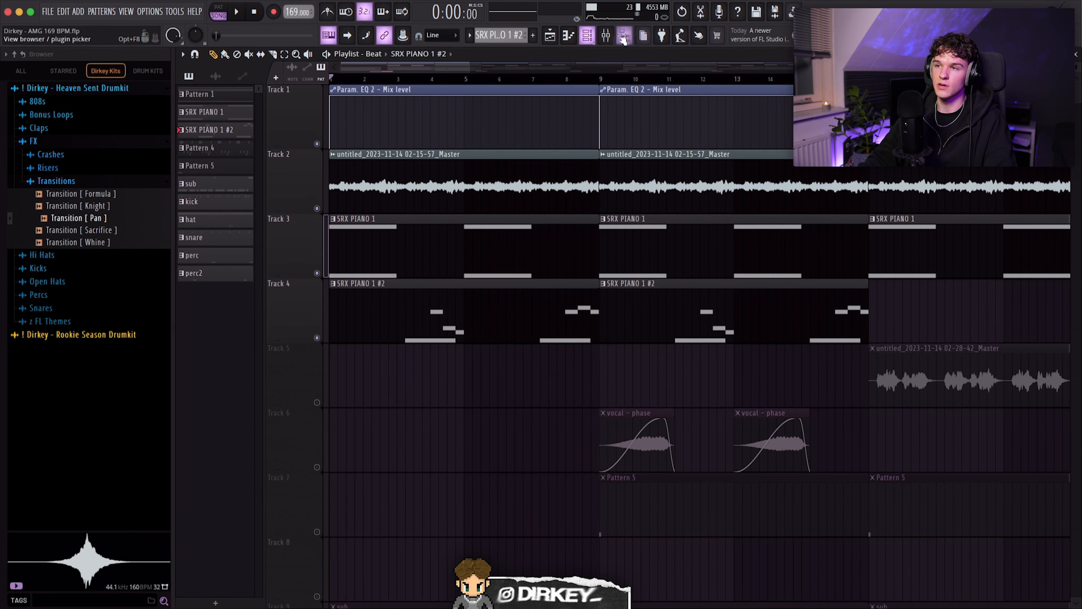
Step: Open the mixer and inspect the Fruity parametric EQ 2 and ValhallaVintageVerb effects on the SRX PIANO 1 and SRX PIANO 1 #2 tracks
click(623, 38)
click(607, 37)
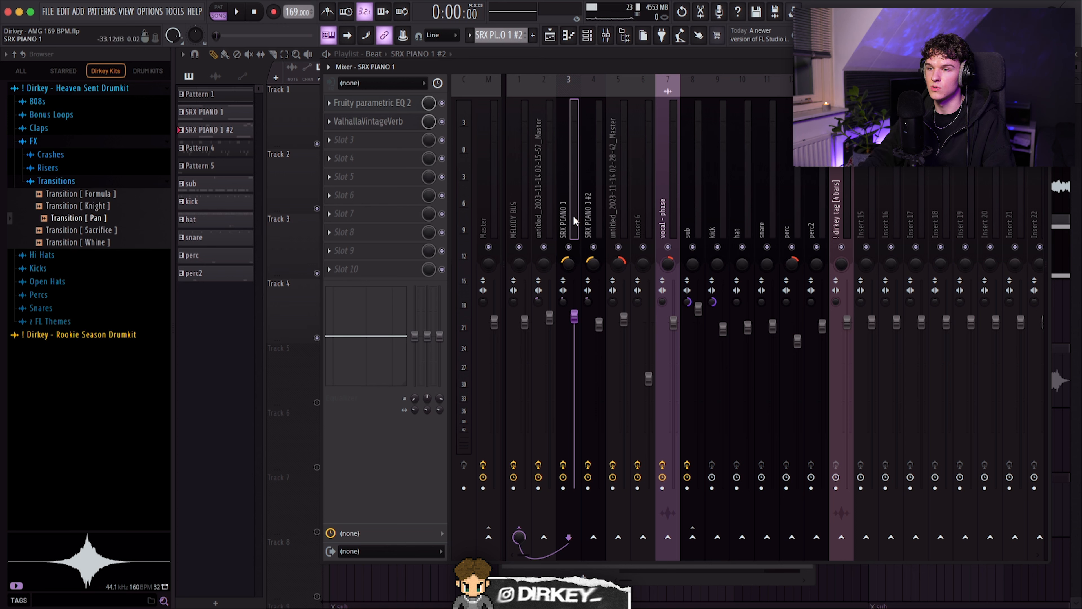
click(383, 104)
click(594, 179)
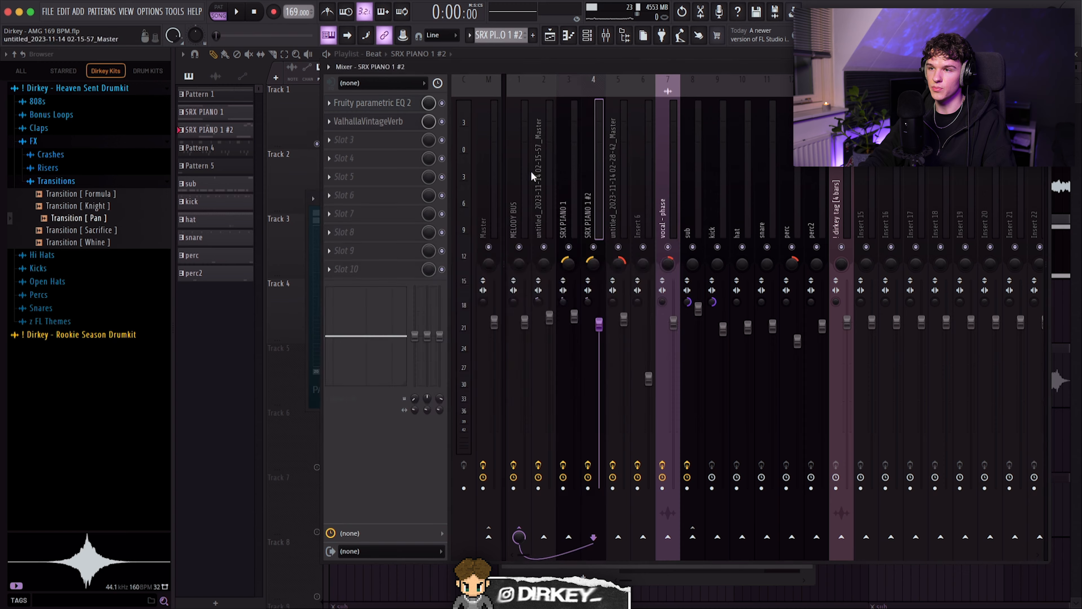
click(384, 104)
drag(348, 104, 541, 206)
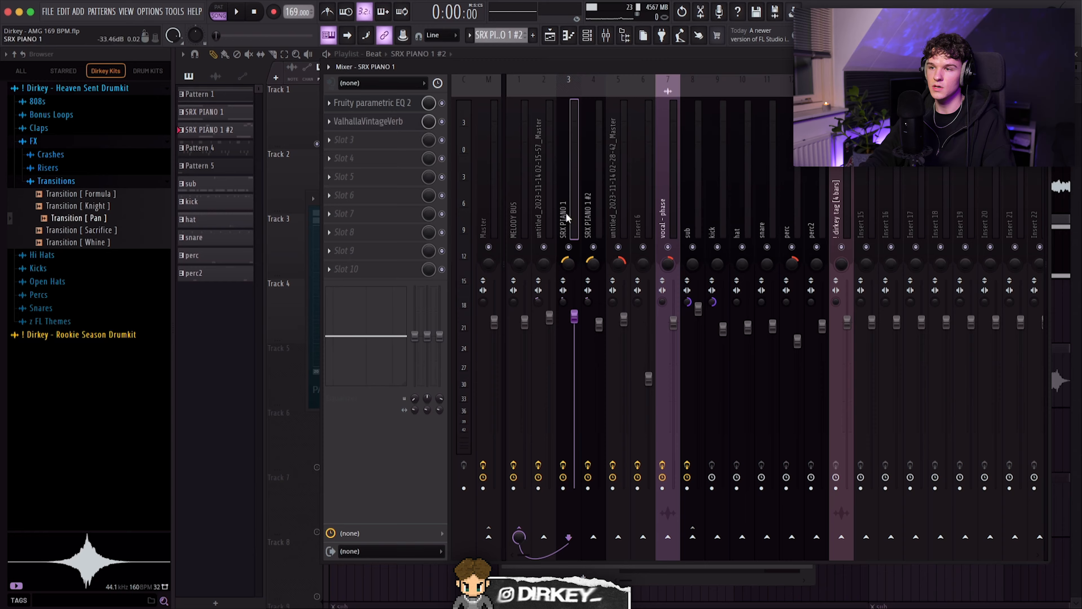
click(377, 123)
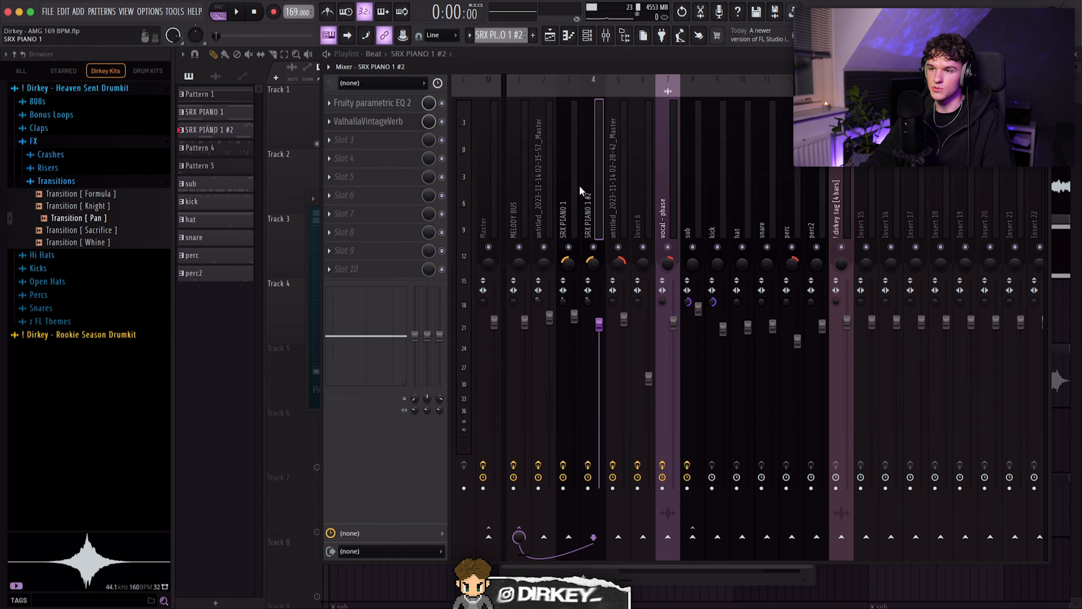
click(576, 133)
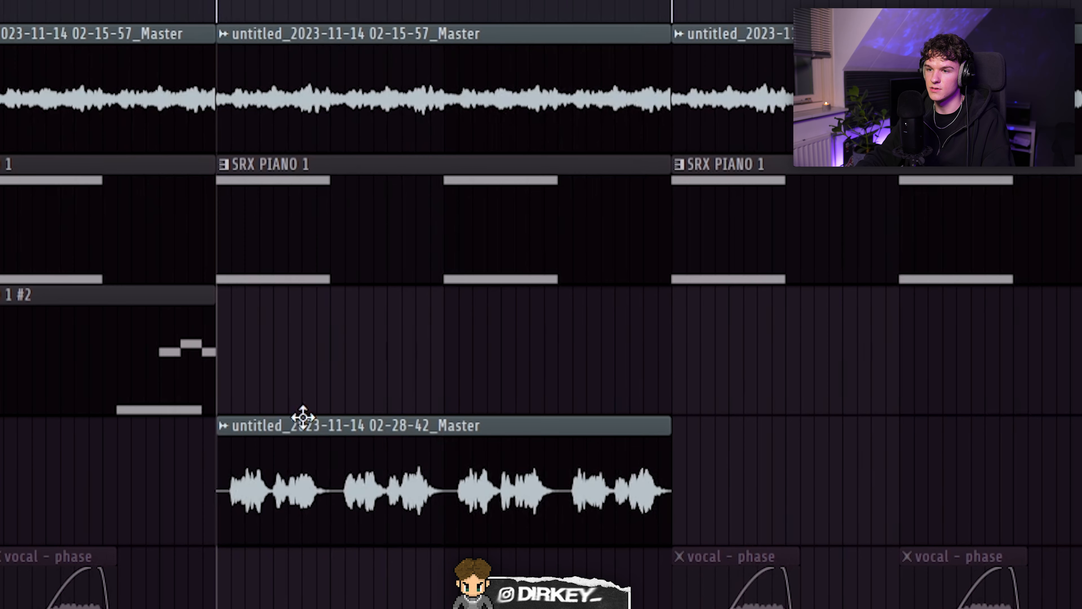
Step: Highlight the 02-28-42 audio clip on Track 5 and the 02-15-57 audio and SRX PIANO 1 clips above it, and play that section
click(417, 437)
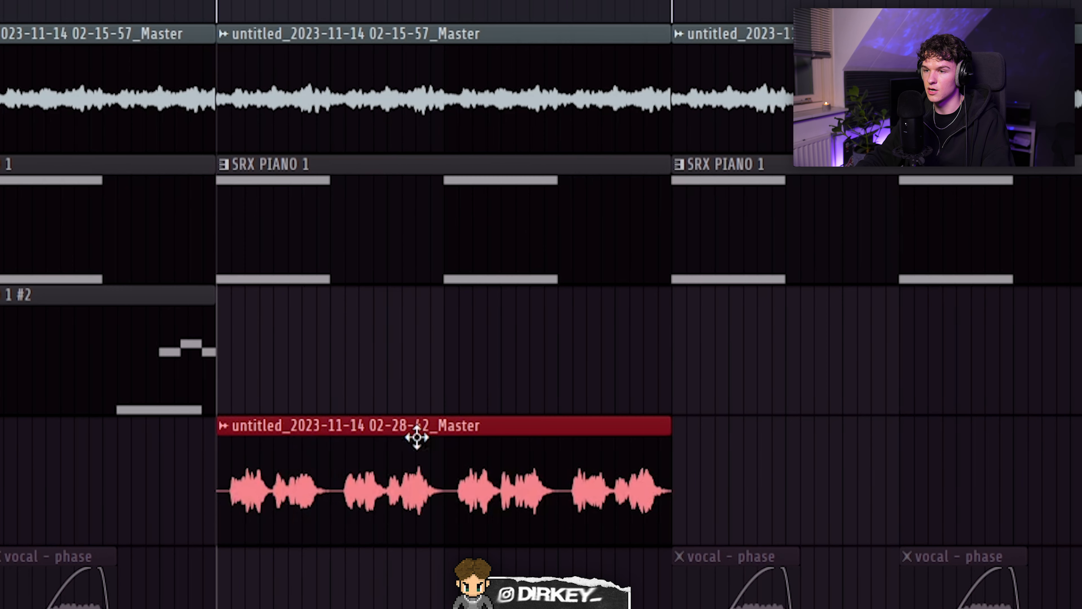
ctrl+click(386, 354)
drag(312, 100, 337, 115)
drag(306, 213, 371, 215)
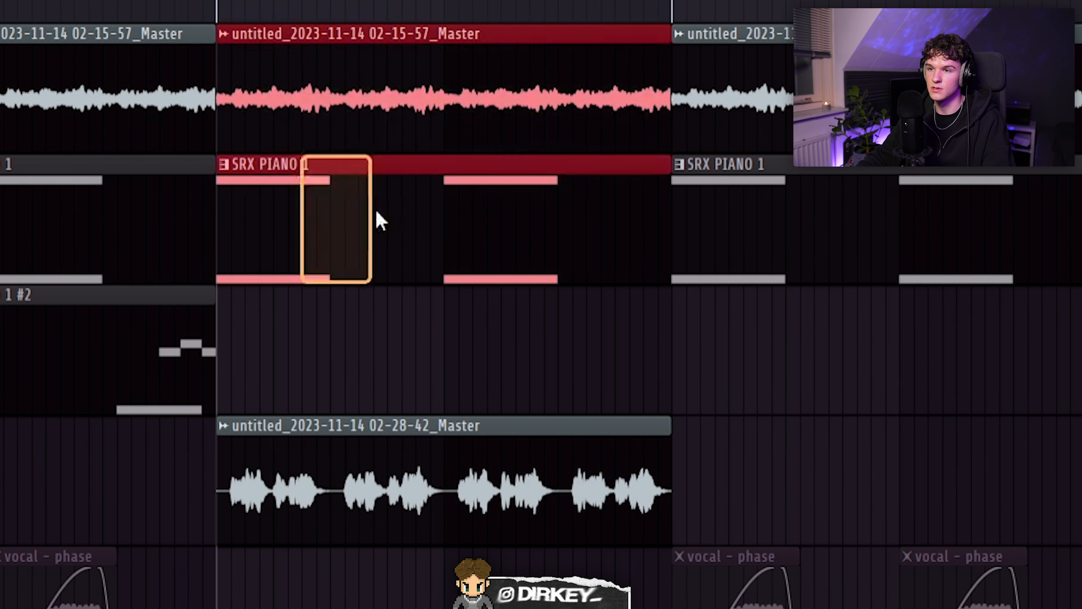
key(ctrl+d)
key(space)
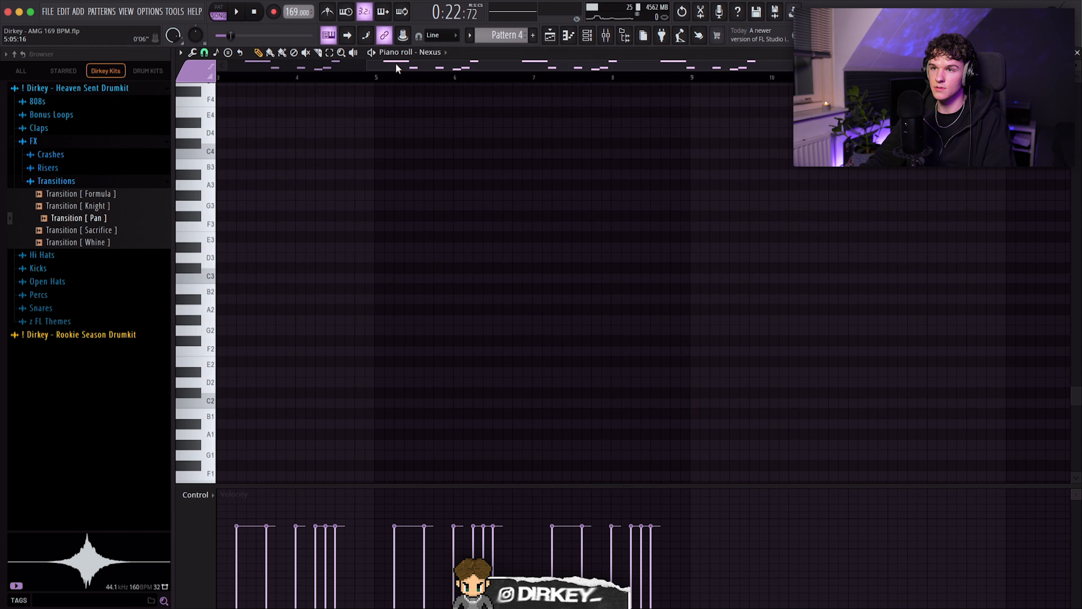
Step: Bring Pattern 4's Nexus notes into view in the piano roll
click(594, 34)
click(579, 328)
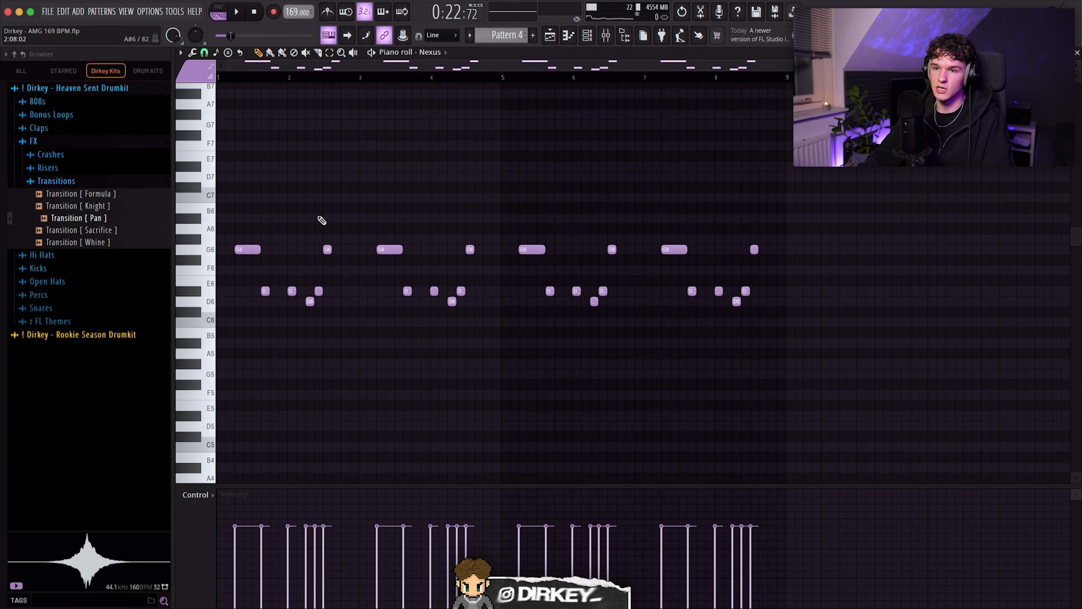
Step: Try a copy of Pattern 4's first phrase four semitones higher over the last phrase, and delete the copy
drag(238, 237, 344, 289)
drag(237, 232, 332, 331)
drag(255, 251, 664, 208)
key(Delete)
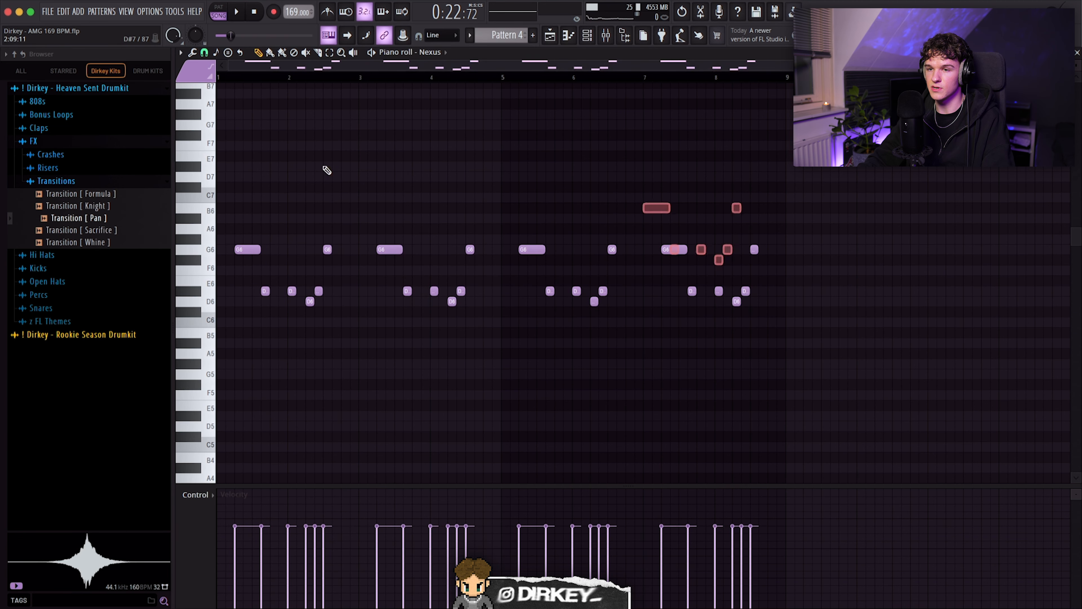
Step: Leave Pattern 4's notes and unmute Track 2 in the playlist
key(space)
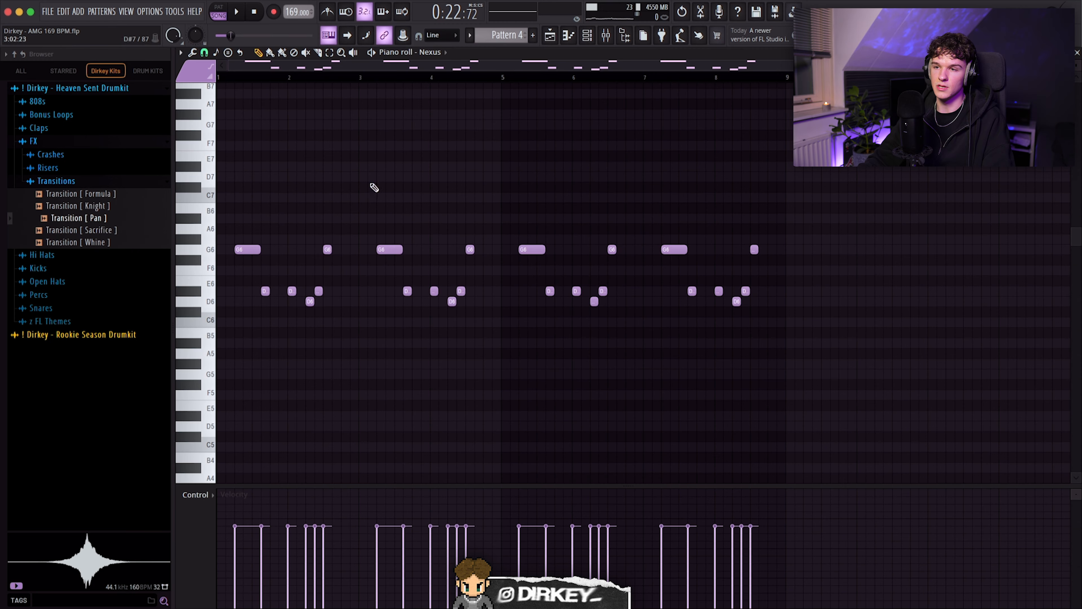
key(Escape)
click(317, 209)
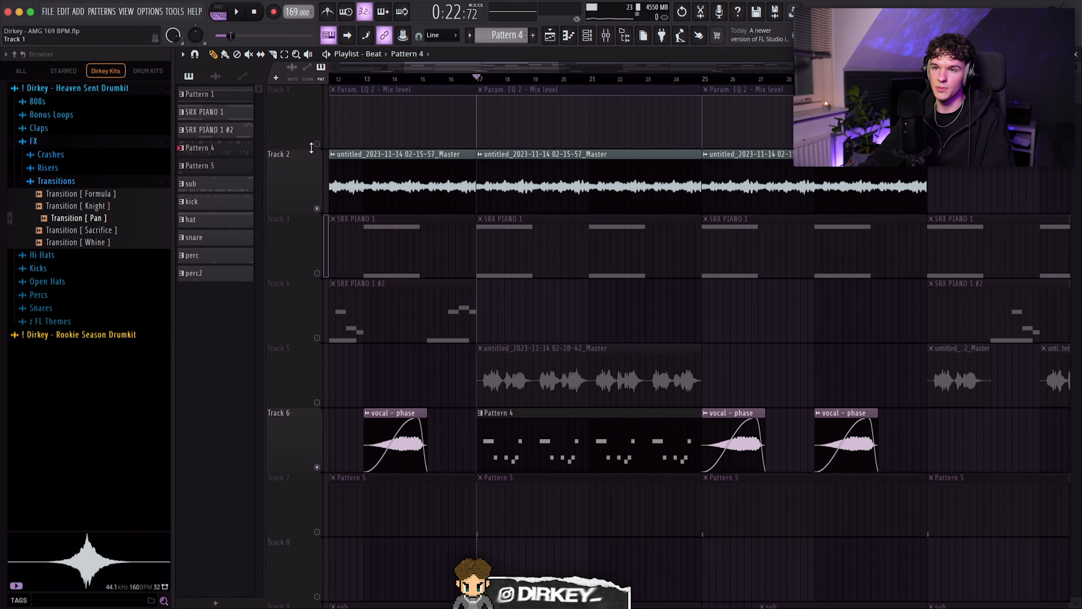
Step: Unmute Track 1 in the playlist, then play Pattern 4 with its notes shown close up in the piano roll
click(317, 144)
double_click(560, 454)
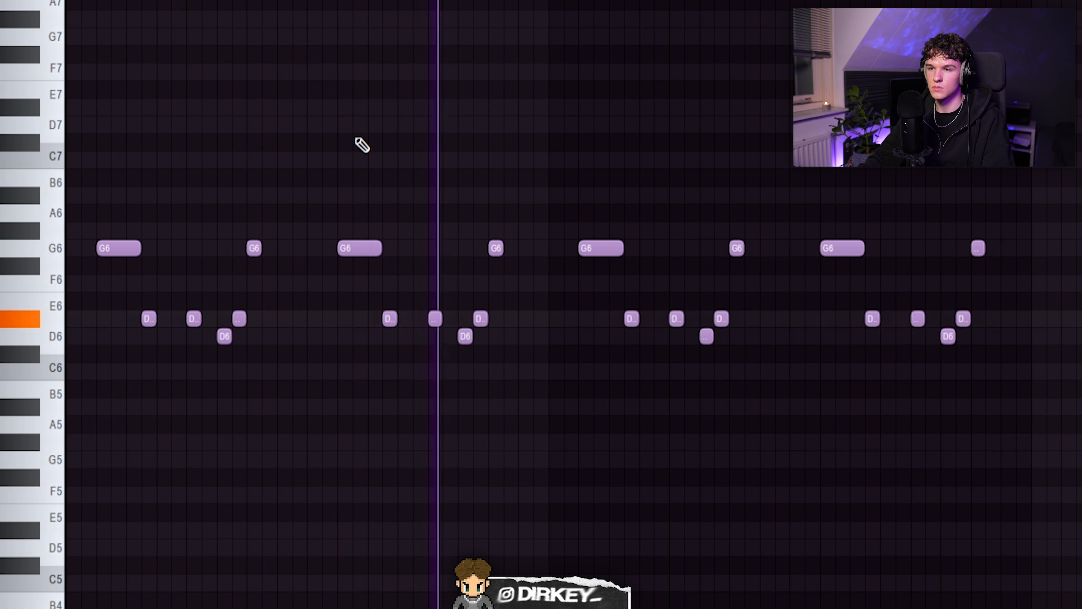
key(space)
scroll(190, 250, up, 4)
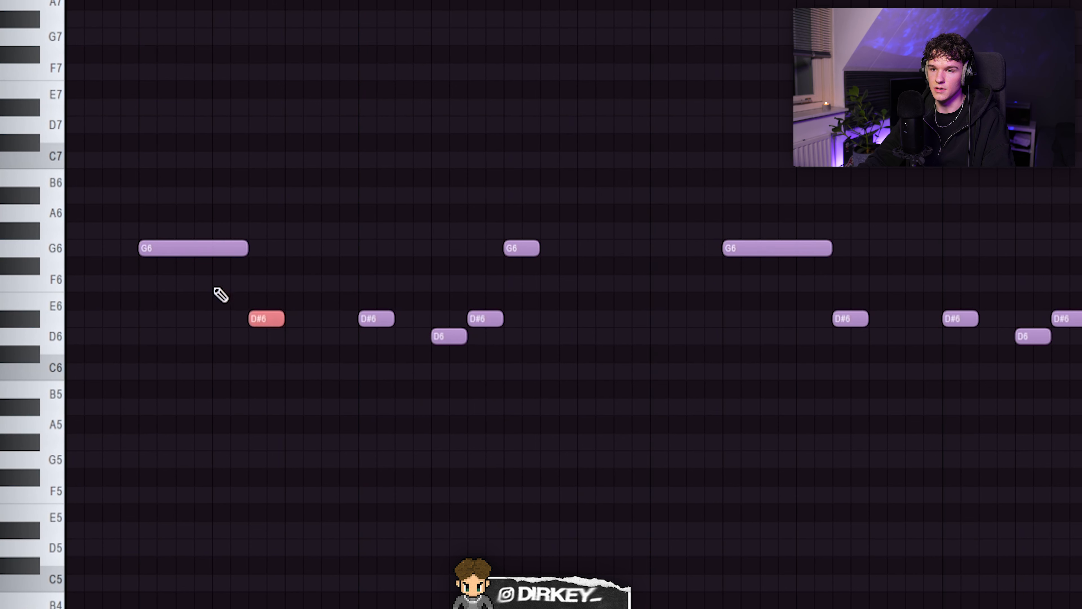
Step: Point out the notes of Pattern 4's first phrase and its repeats, then return to the playlist
drag(215, 275, 520, 378)
drag(239, 294, 282, 361)
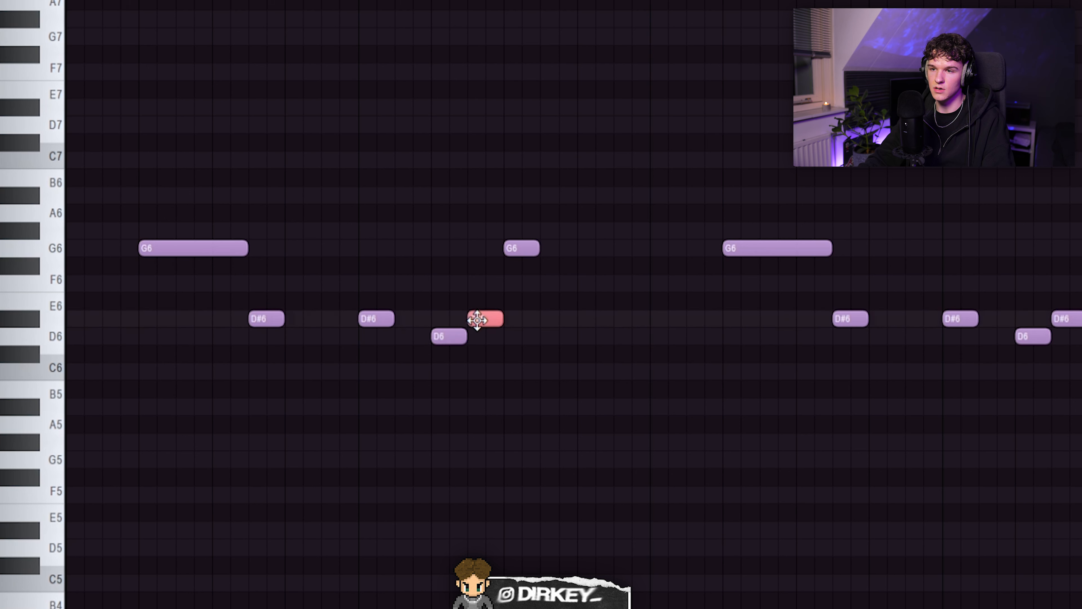
scroll(203, 188, down, 4)
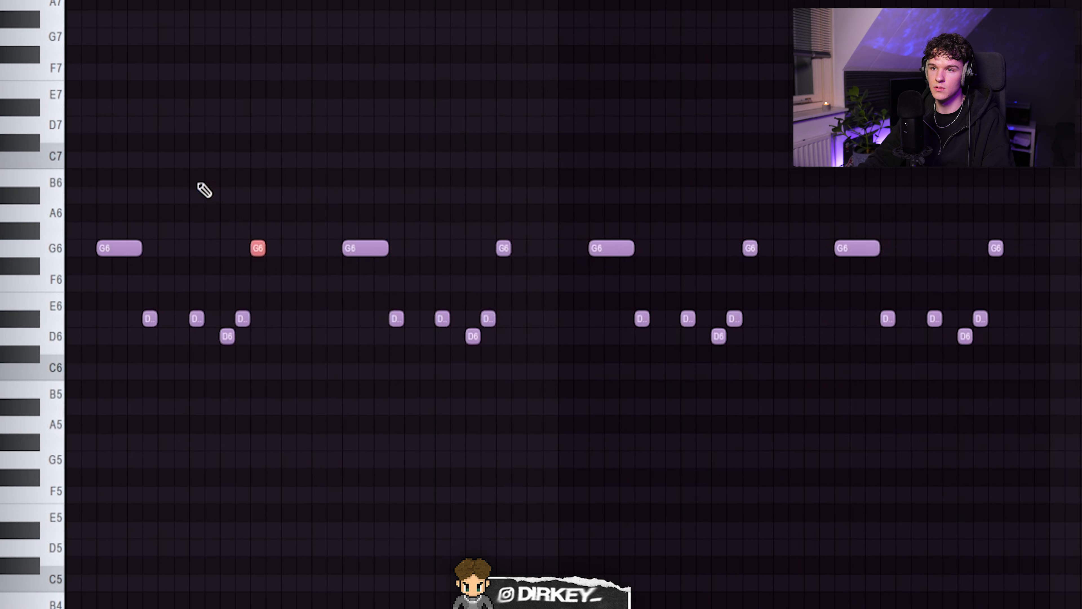
drag(110, 222, 267, 344)
drag(506, 361, 508, 363)
drag(580, 205, 777, 386)
drag(780, 206, 983, 365)
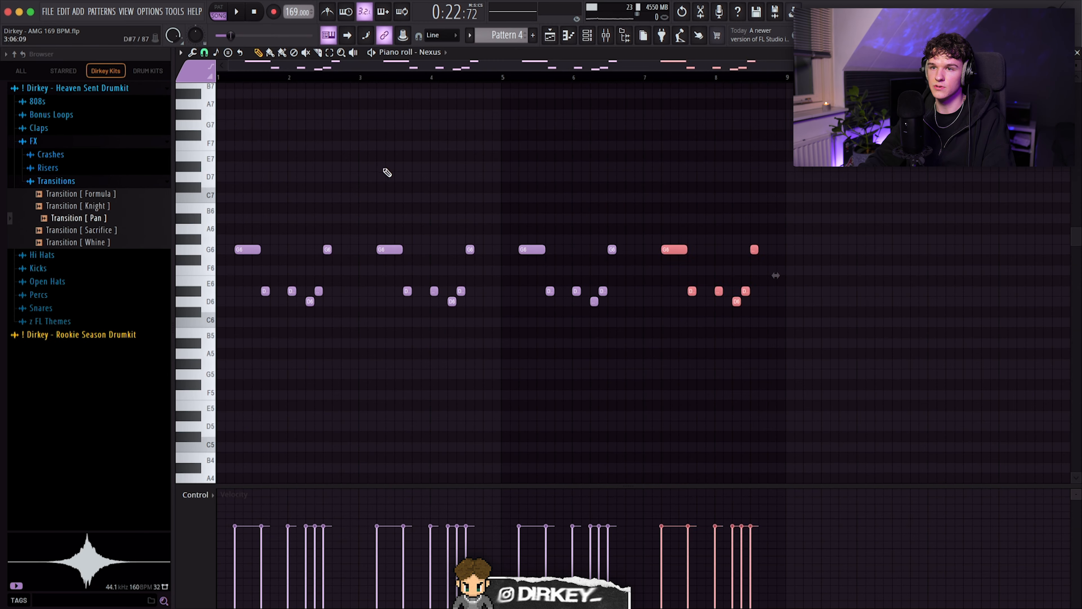
key(F5)
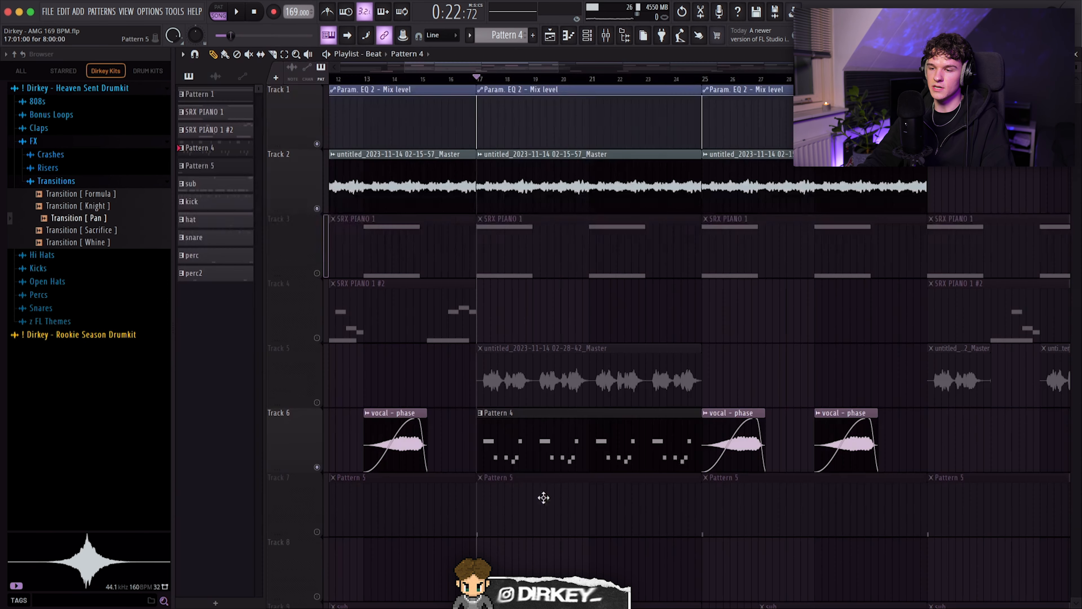
Step: Solo Track 5 and play its 02-28-42 audio clip, comparing its mixer track with all effects off and on
right_click(318, 403)
double_click(490, 381)
click(606, 36)
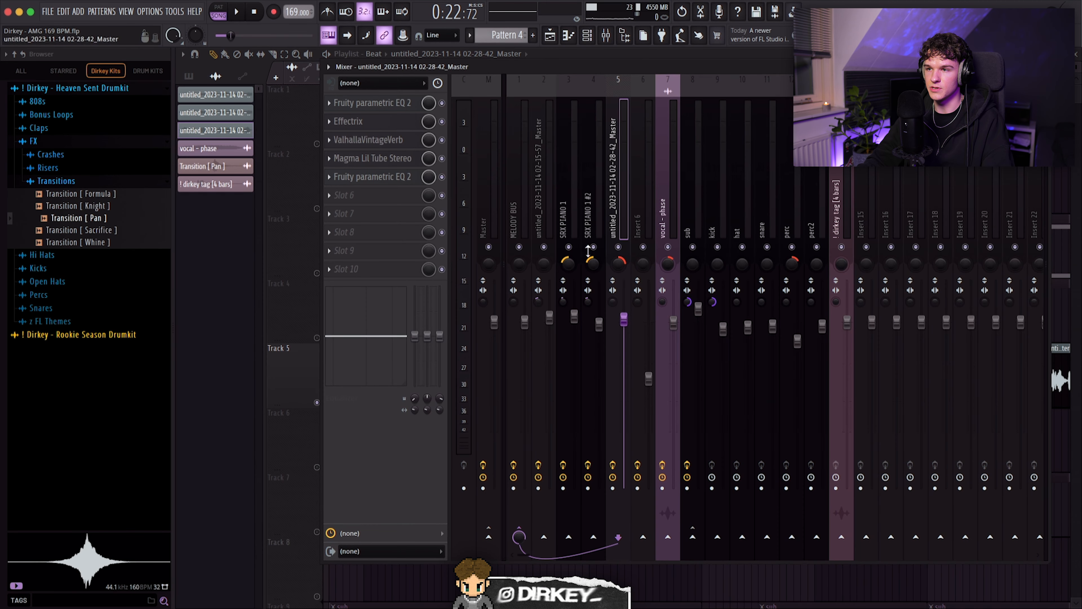
key(space)
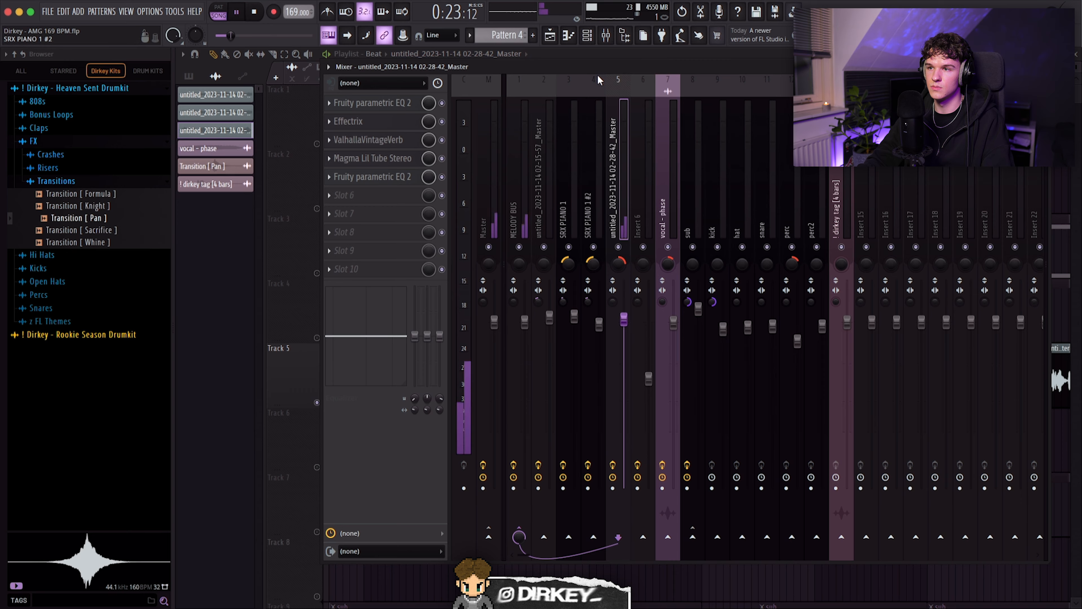
drag(592, 65, 566, 86)
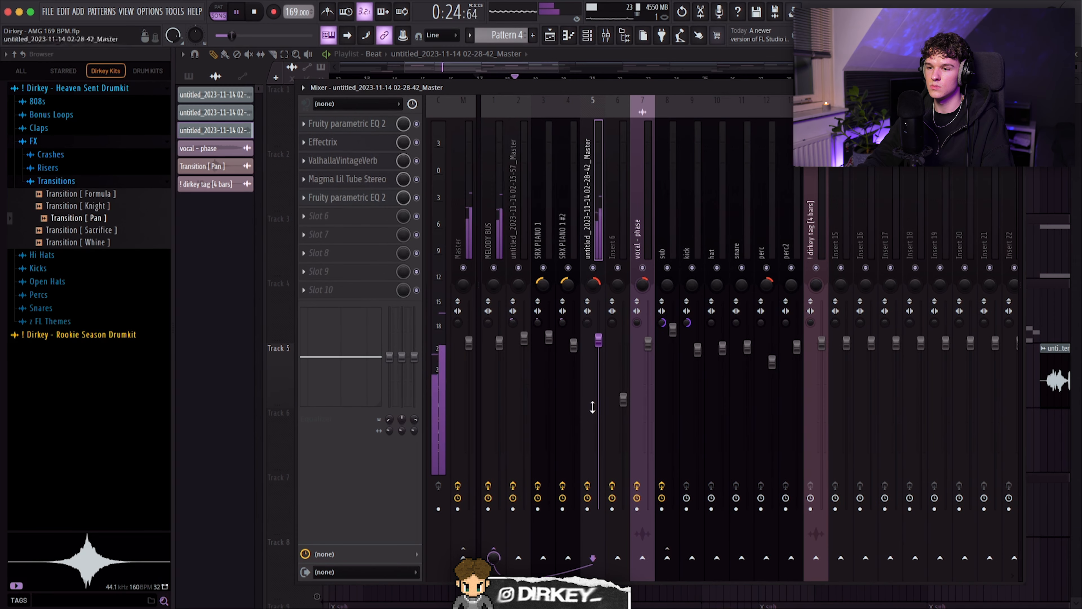
click(590, 487)
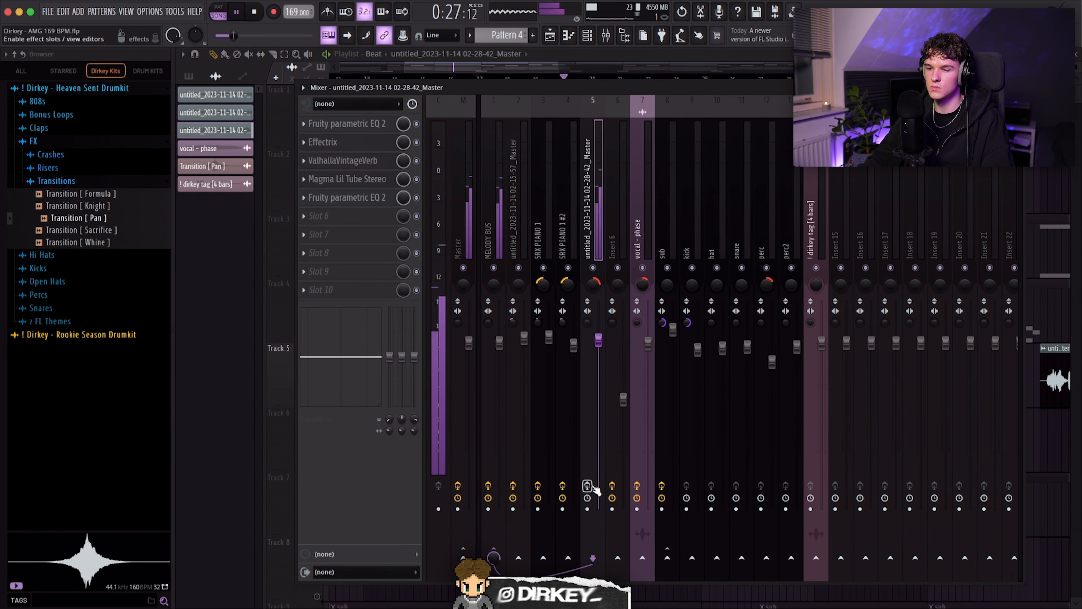
click(588, 486)
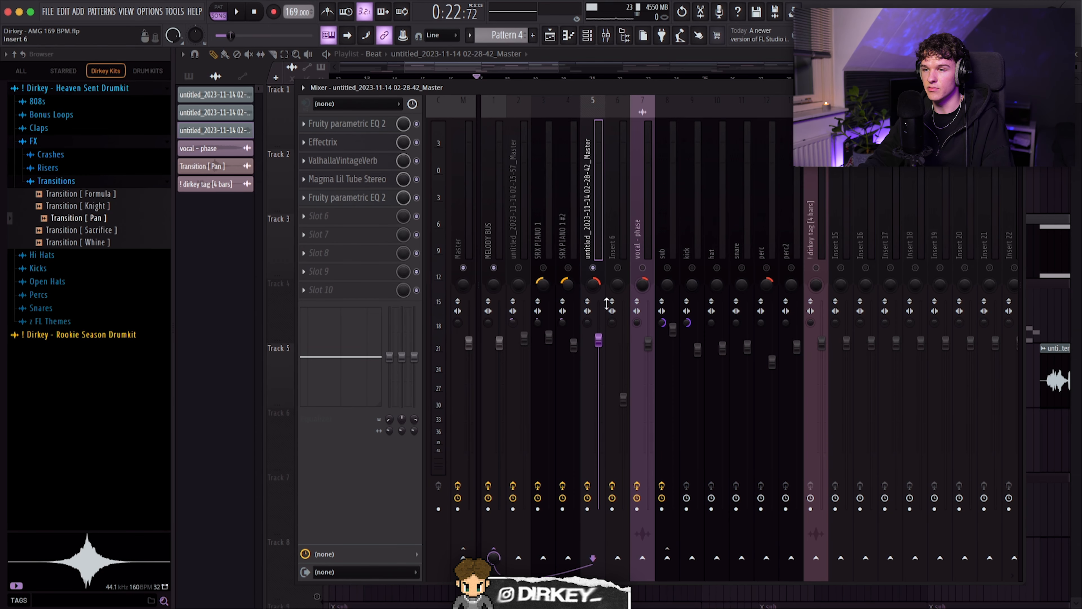
Step: Inspect the first Fruity parametric EQ 2 and the Effectrix settings on the 02-28-42 audio's mixer track
click(561, 259)
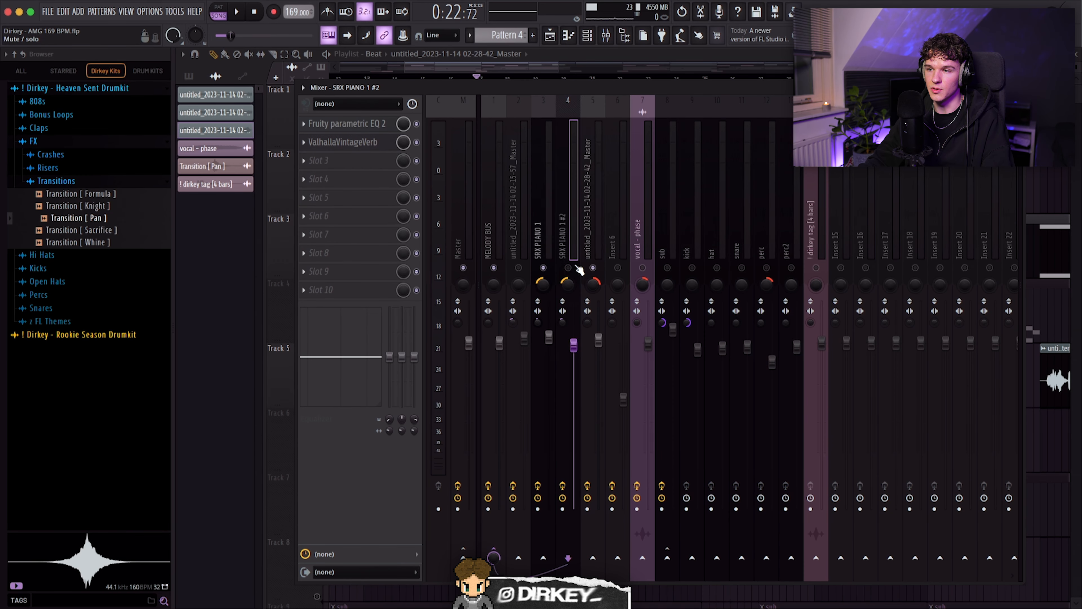
click(590, 238)
click(347, 123)
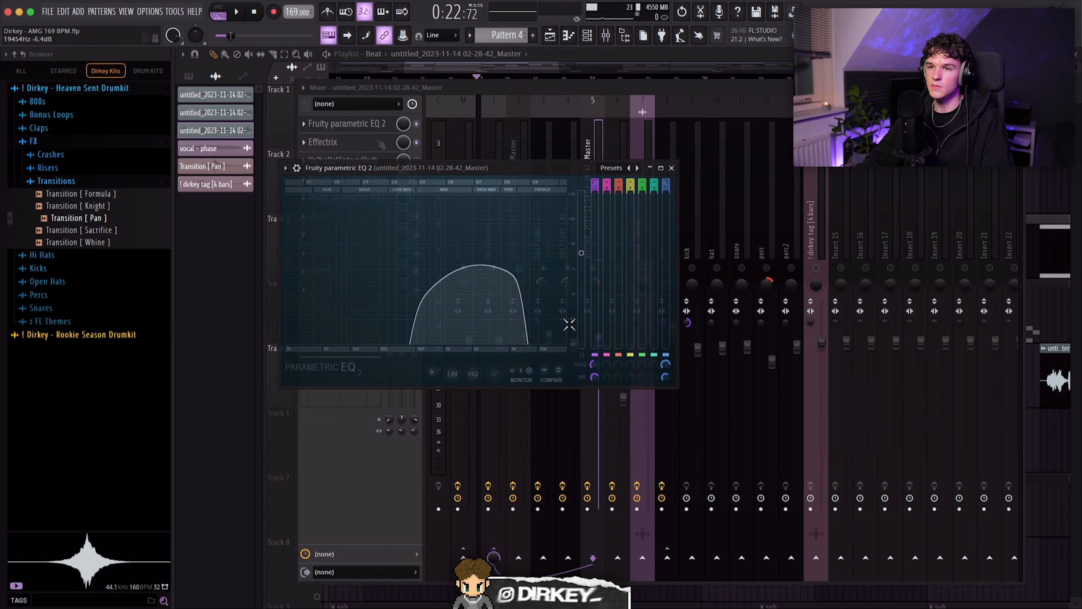
click(119, 51)
drag(455, 166, 443, 160)
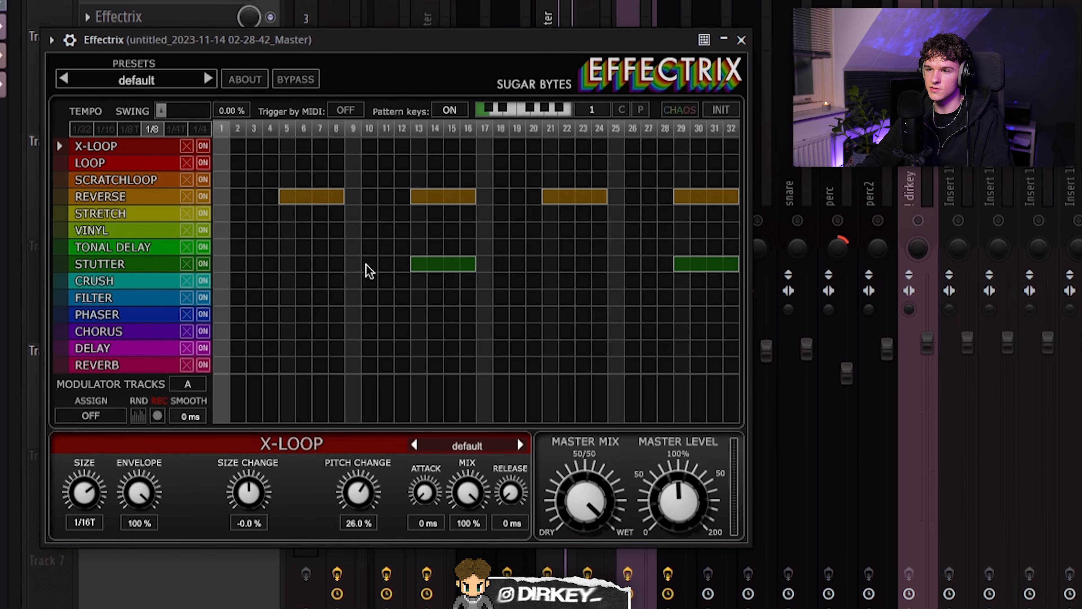
drag(364, 47, 332, 37)
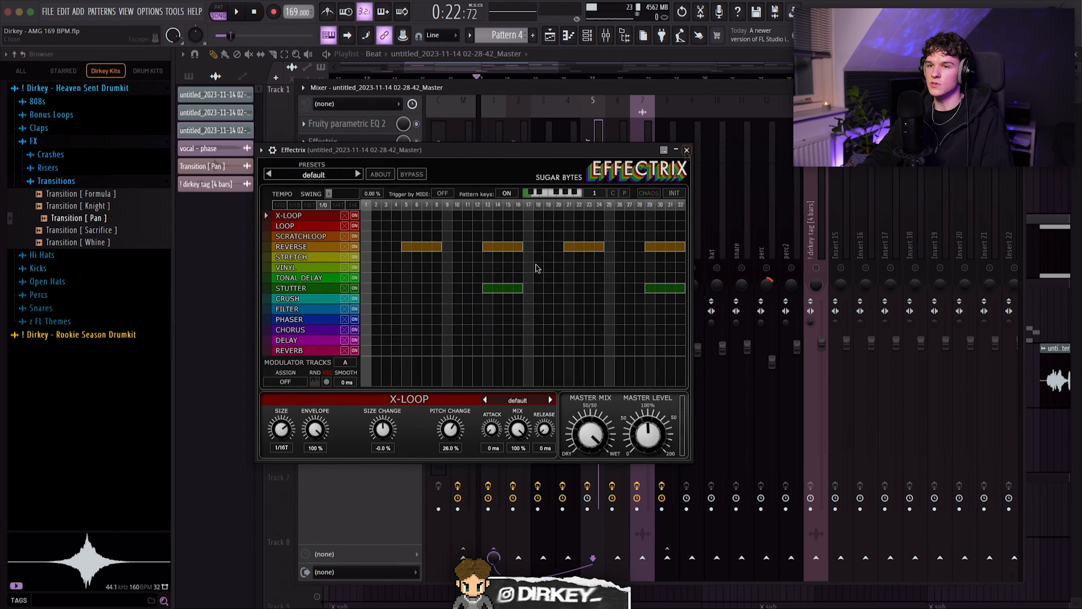
click(708, 30)
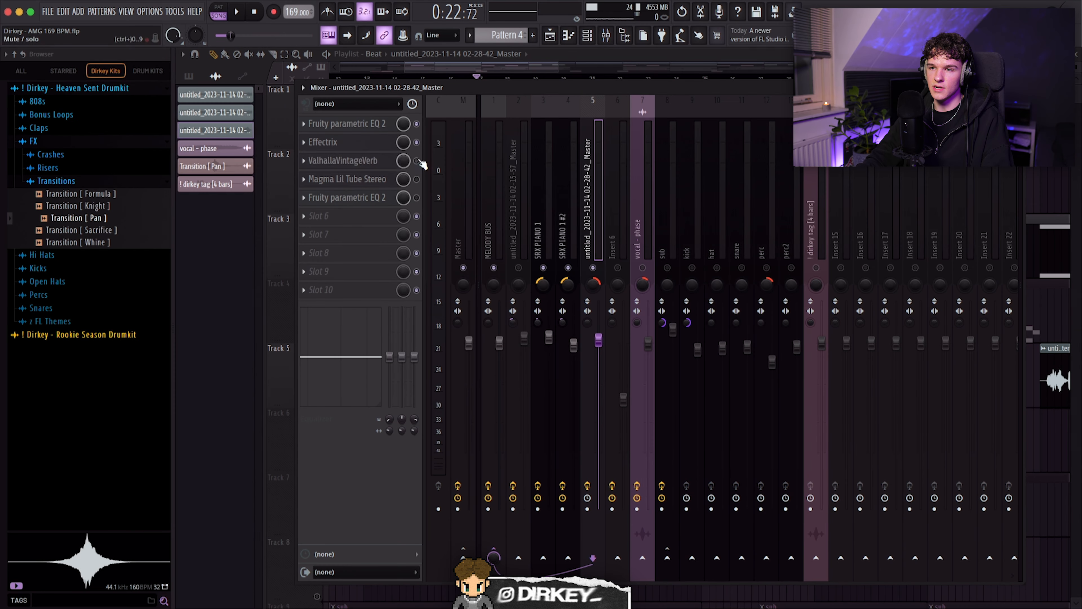
Step: Inspect the ValhallaVintageVerb settings on the 02-28-42 audio's mixer track and play the section to hear the reverb
click(369, 161)
drag(313, 142, 429, 148)
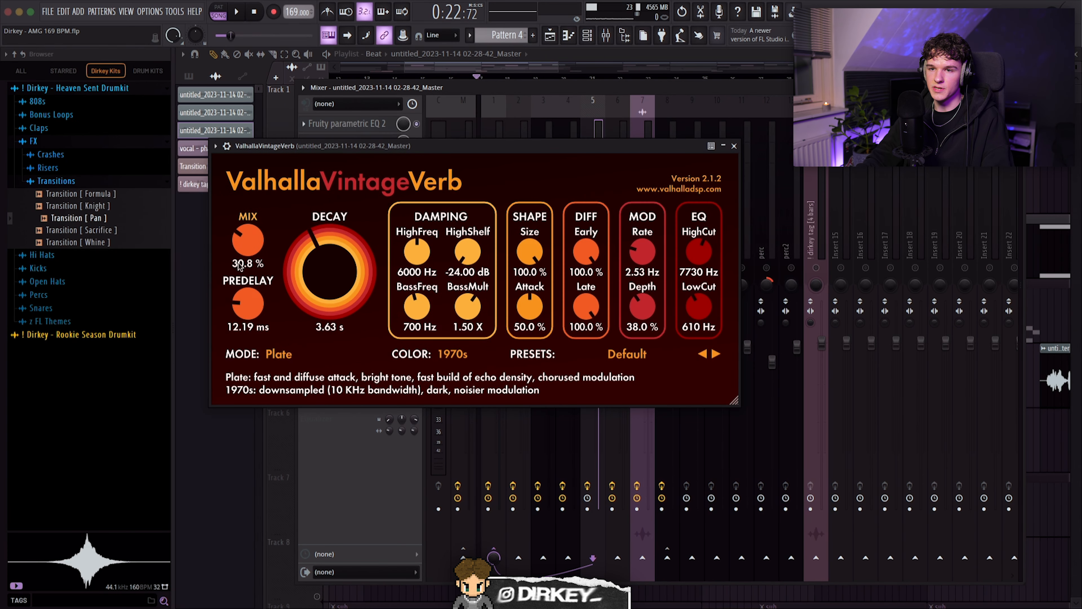
key(Escape)
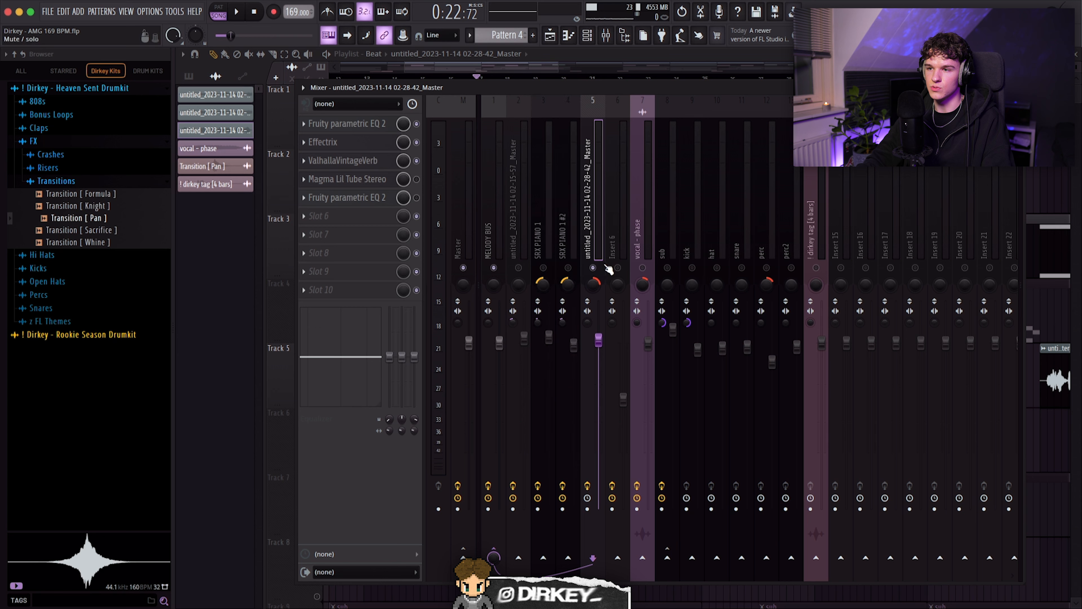
key(space)
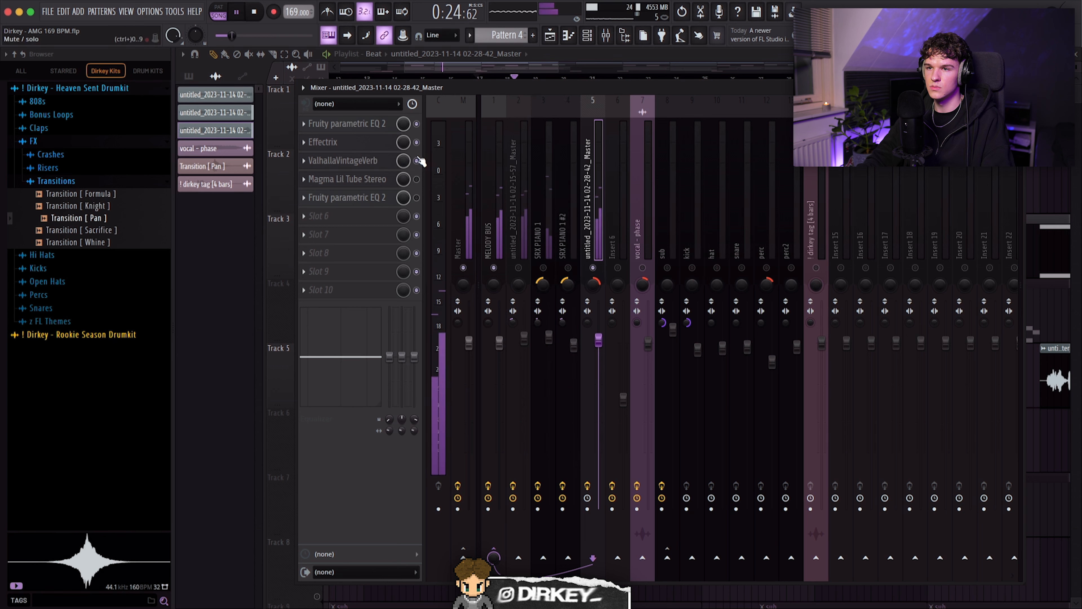
key(space)
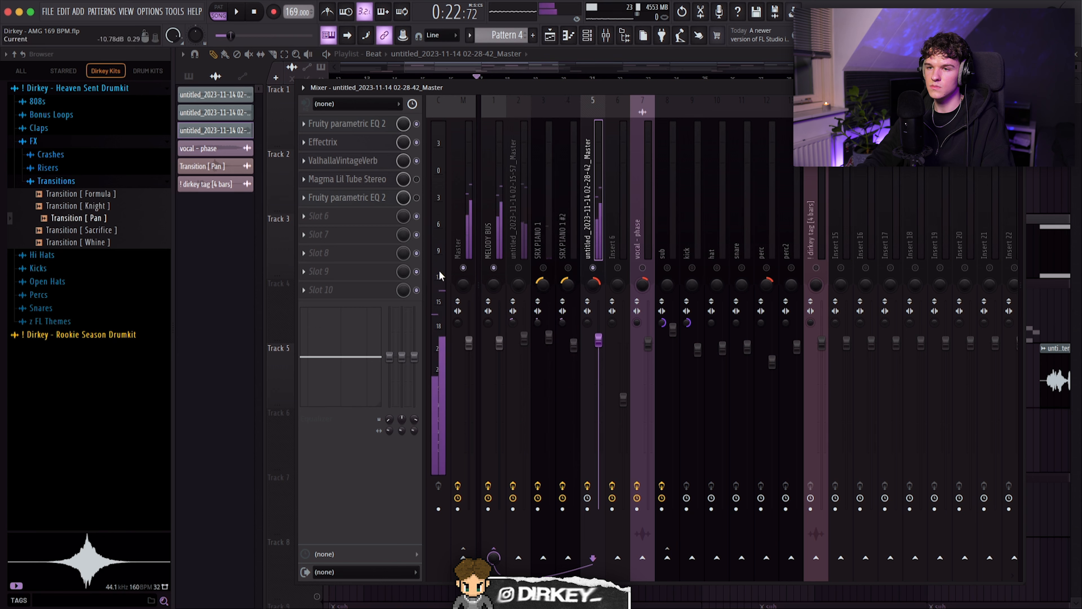
Step: Inspect the Magma Lil Tube Stereo settings on the 02-28-42 audio's mixer track and play the section to hear the effect
click(360, 182)
drag(192, 101, 542, 225)
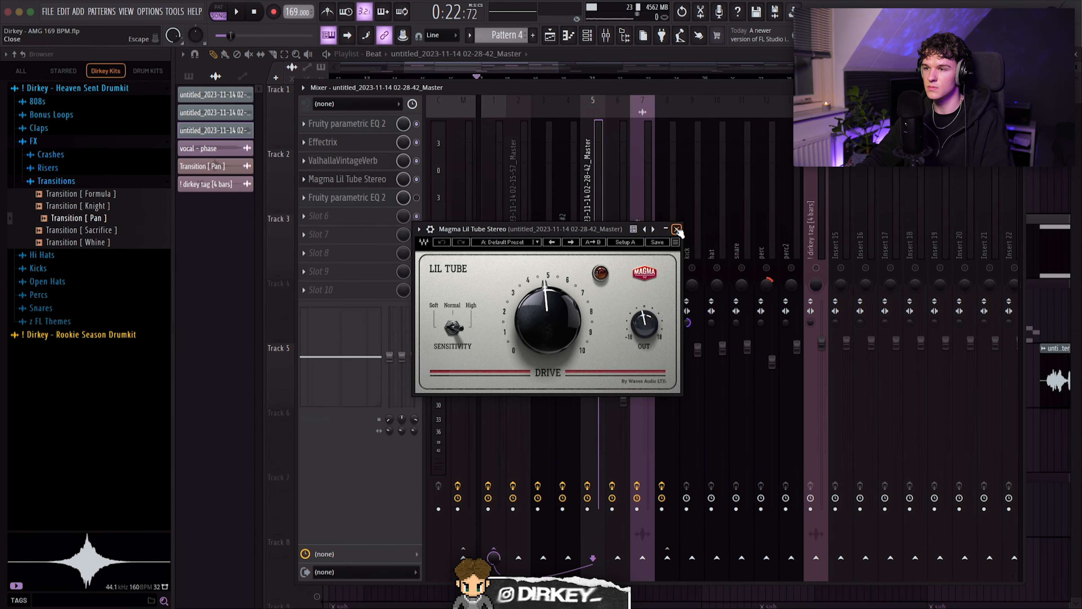
click(692, 116)
key(space)
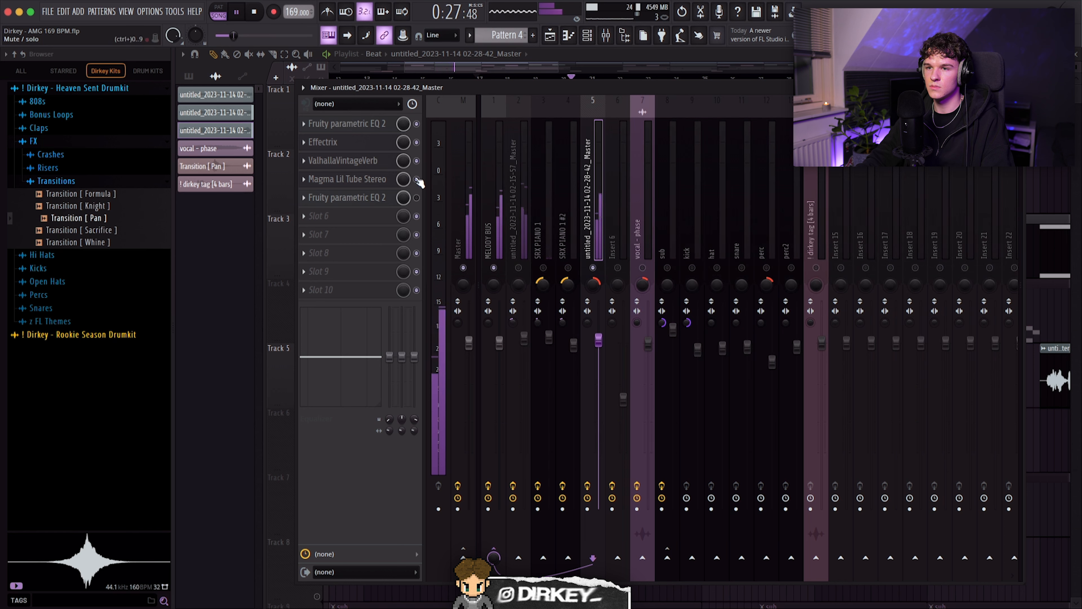
key(space)
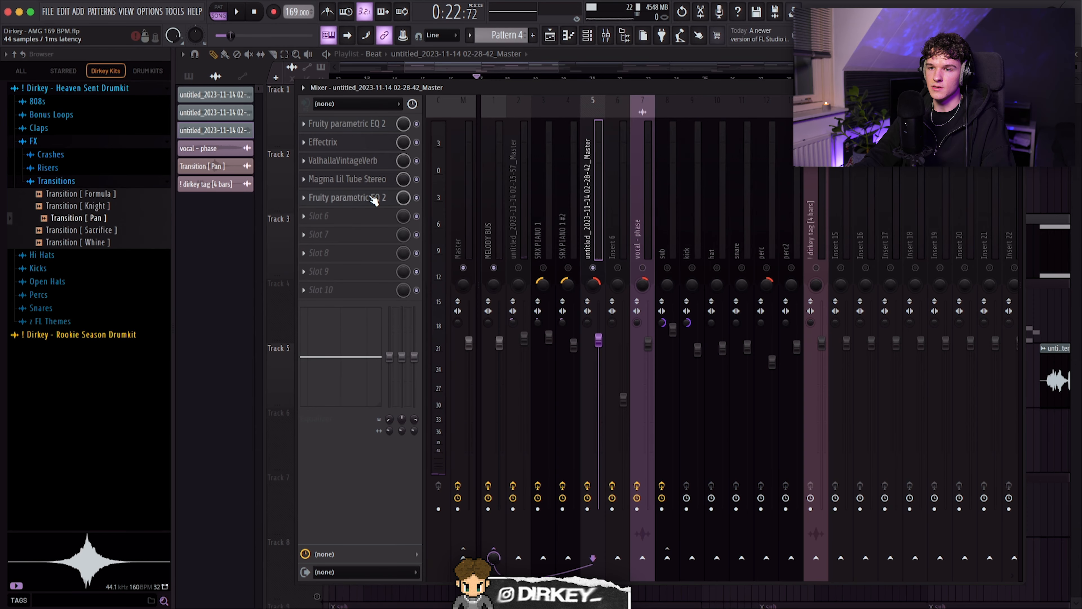
Step: Inspect the last Fruity parametric EQ 2 in the 02-28-42 audio's effect chain and close the mixer
click(374, 201)
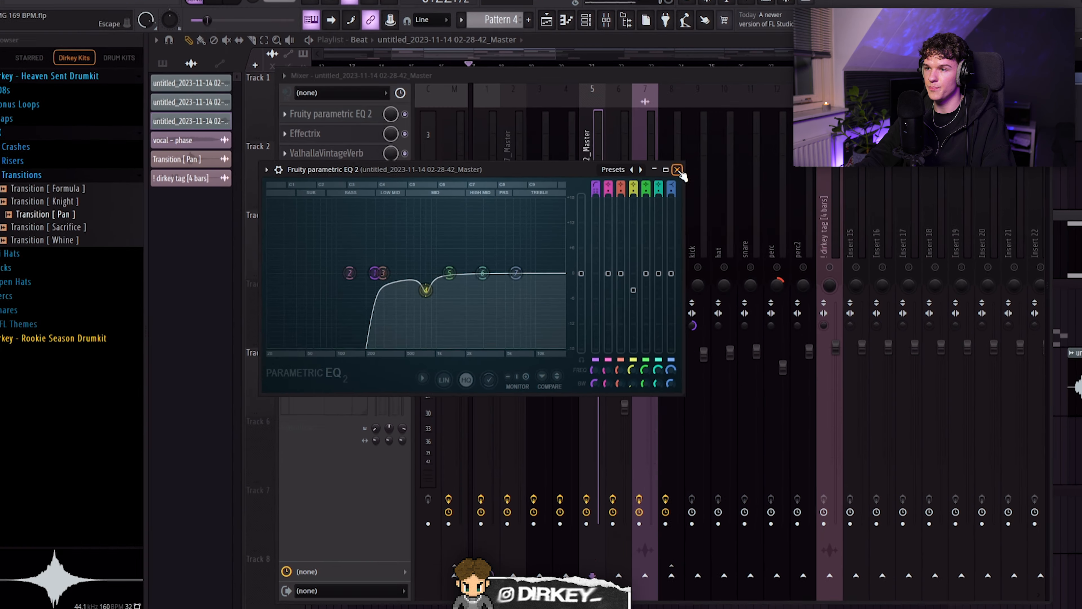
click(727, 99)
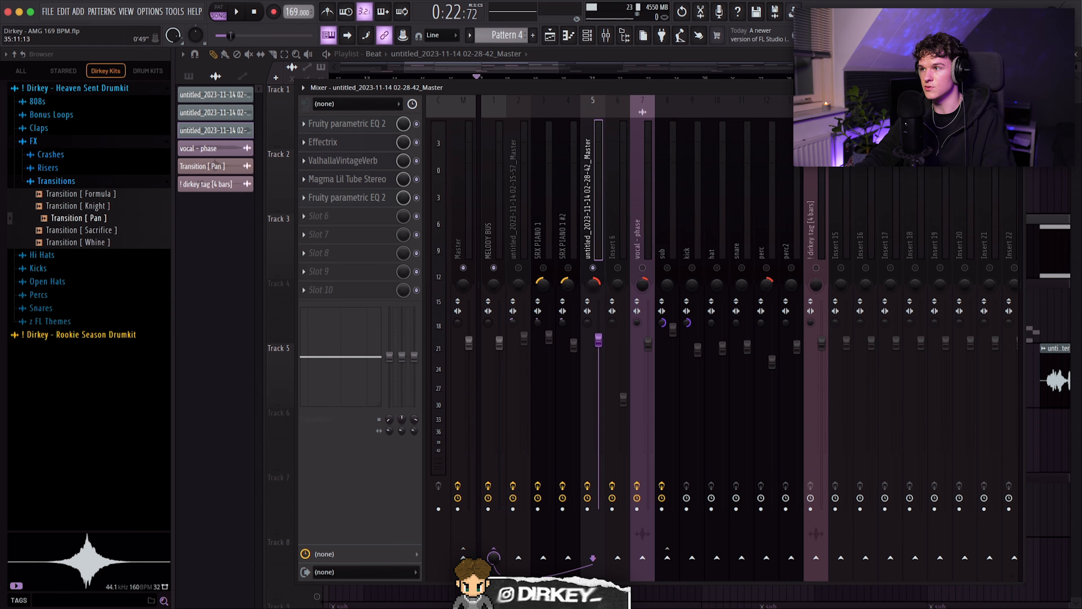
key(F9)
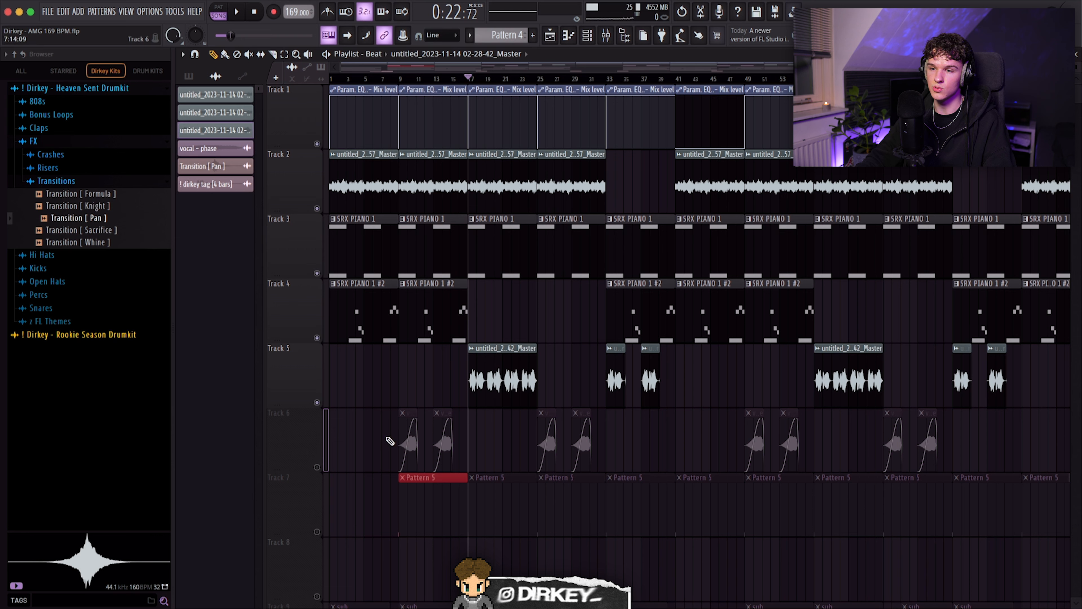
Step: Highlight the clips above and on Track 6 from bar 9, then solo Track 6 and play its vocal - phase clips
drag(408, 173, 441, 429)
click(318, 467)
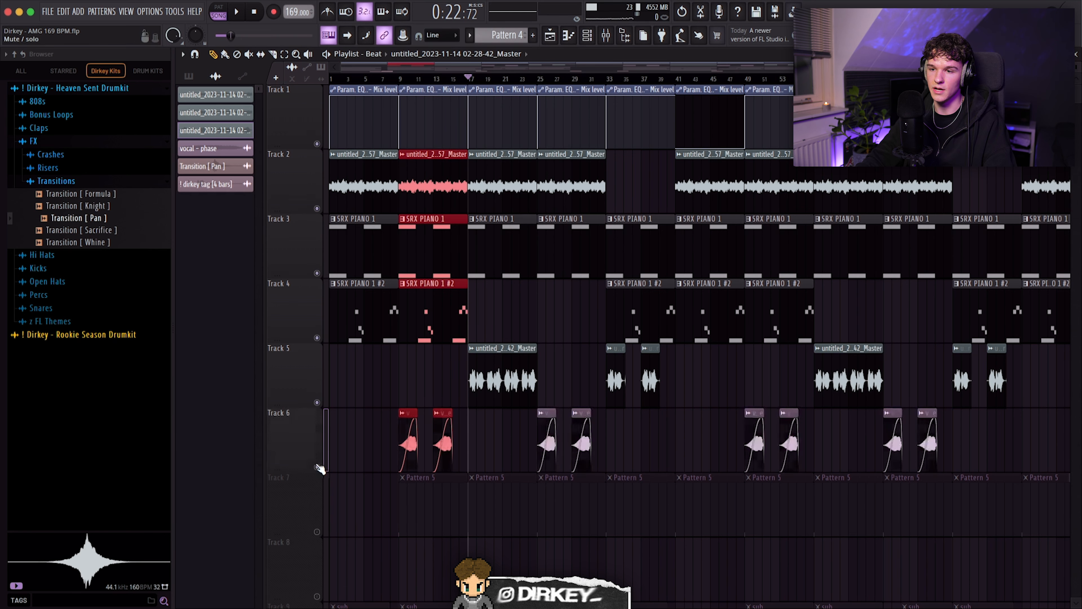
click(403, 80)
scroll(409, 80, up, 5)
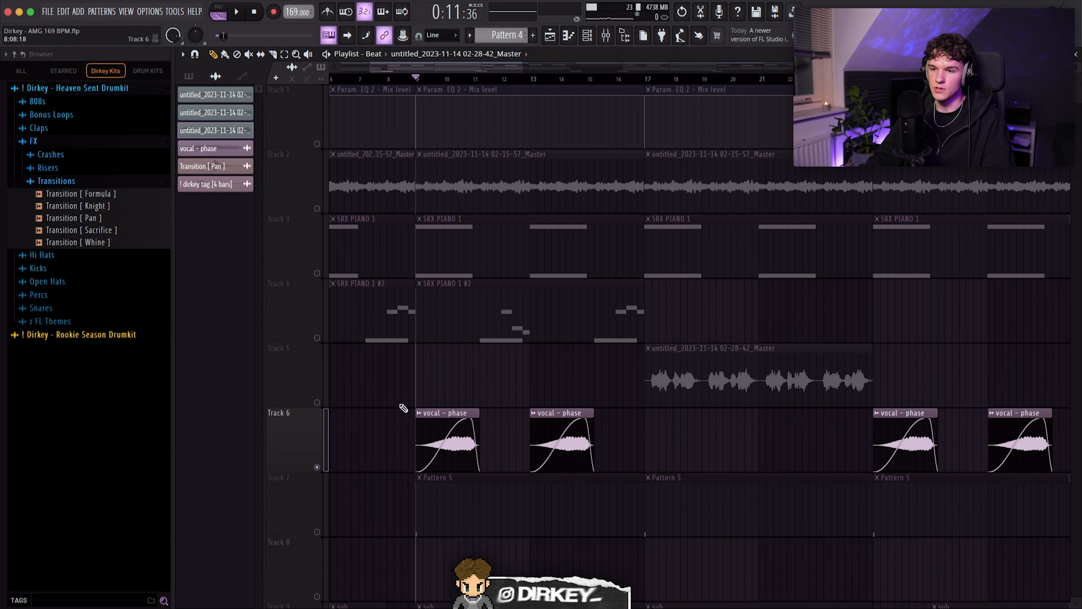
key(space)
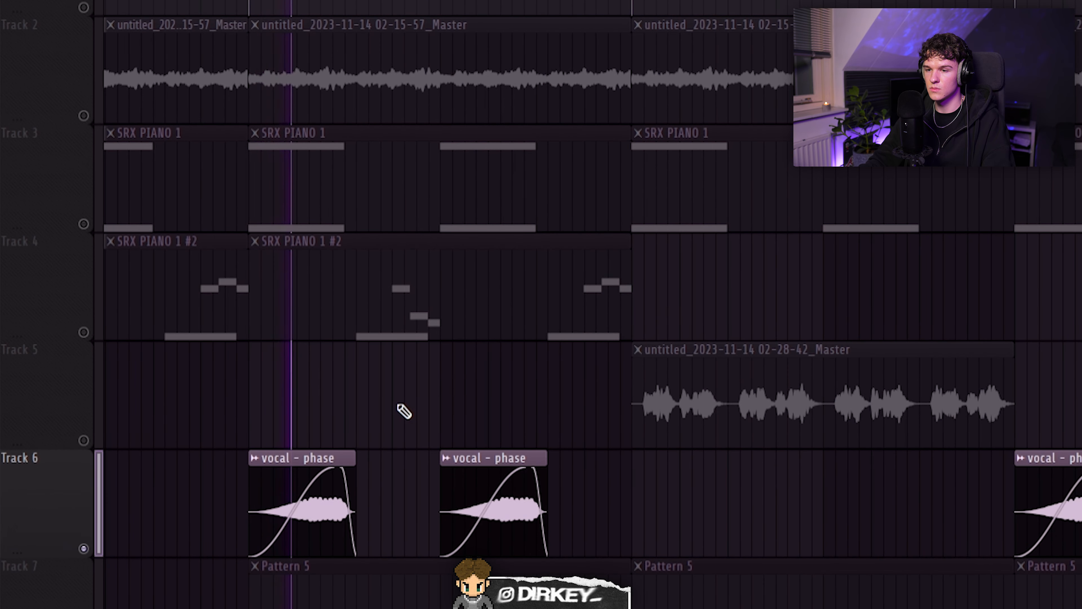
Step: Unmute Tracks 5, 4, 3 and 2 to hear the vocal - phase clips together with the other melody layers
click(83, 440)
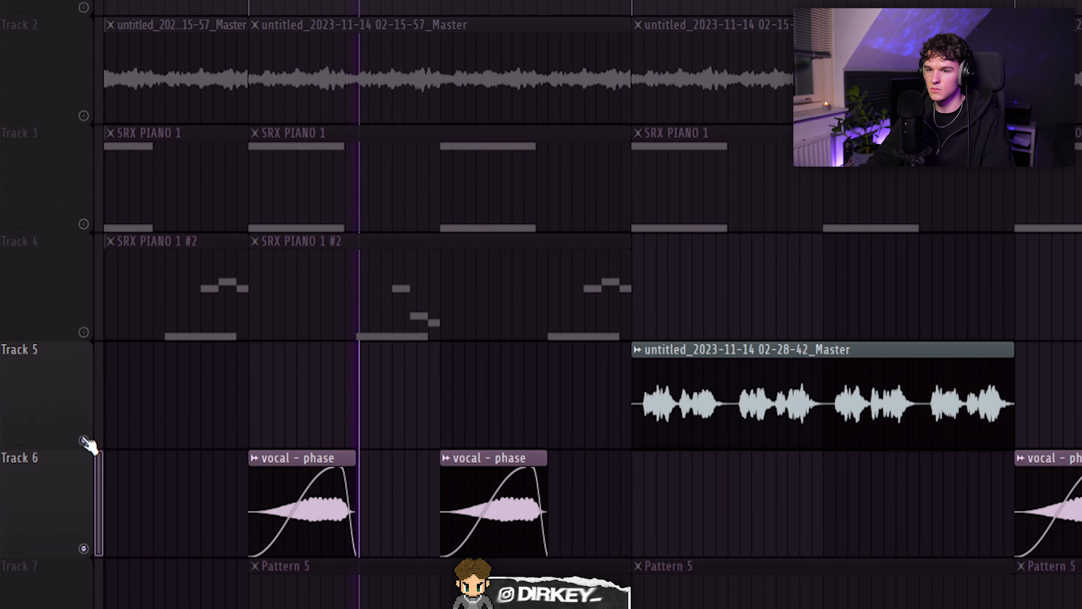
click(87, 318)
click(87, 223)
click(88, 114)
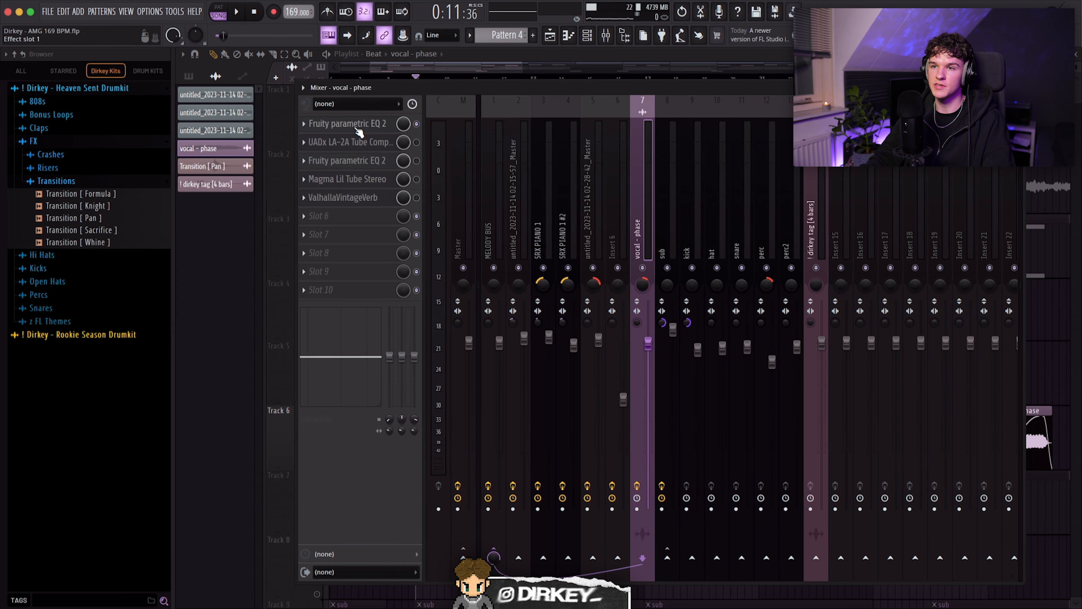
Step: Inspect the Fruity parametric EQ 2 and Magma Lil Tube Stereo on the vocal - phase mixer track, then compare playback with Magma bypassed
click(358, 128)
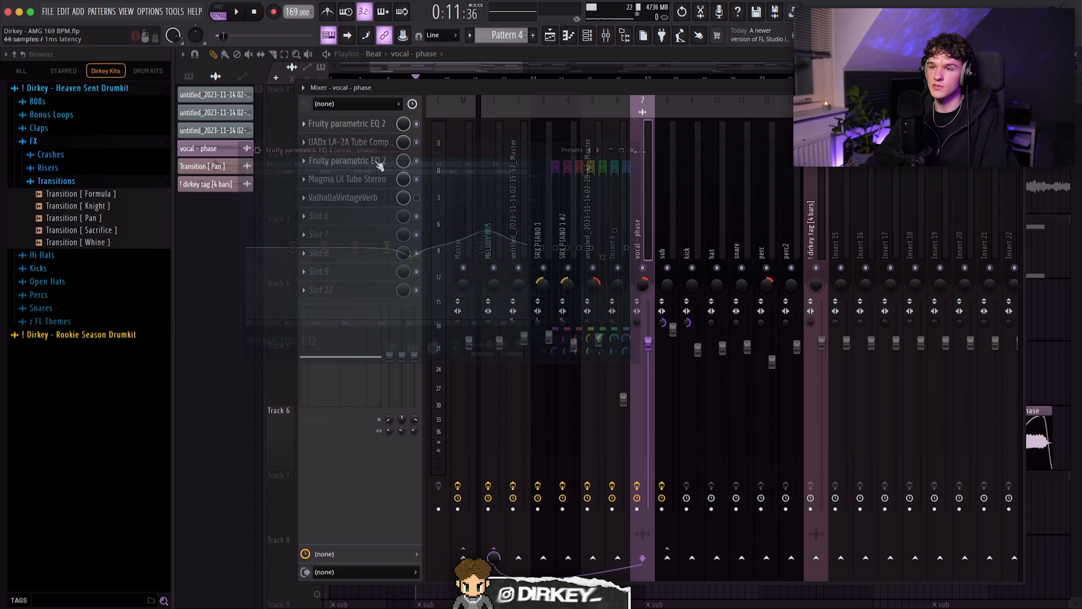
click(375, 179)
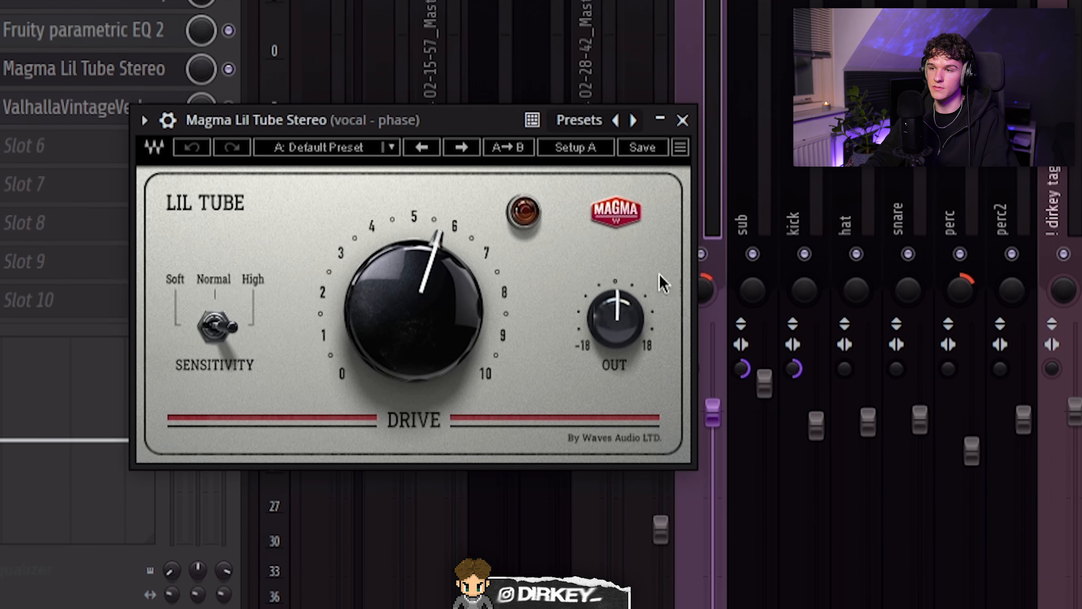
click(682, 120)
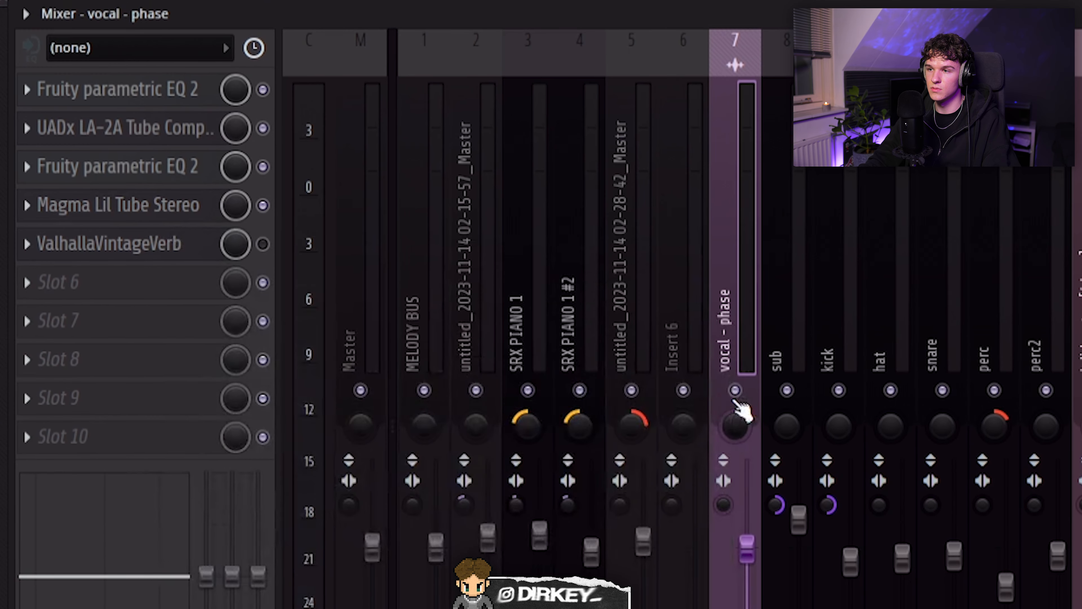
click(263, 205)
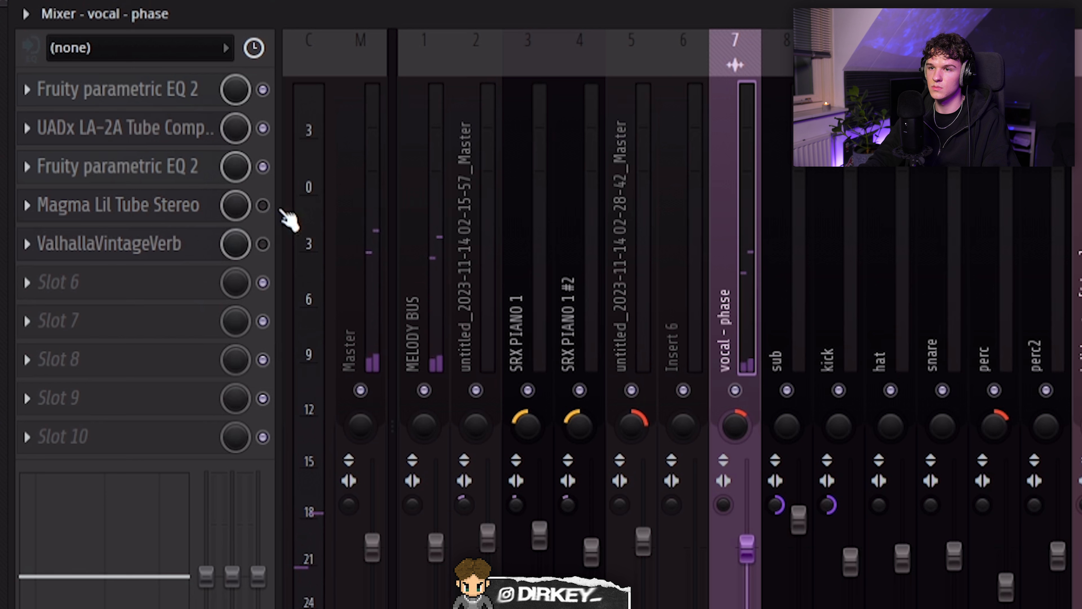
click(263, 205)
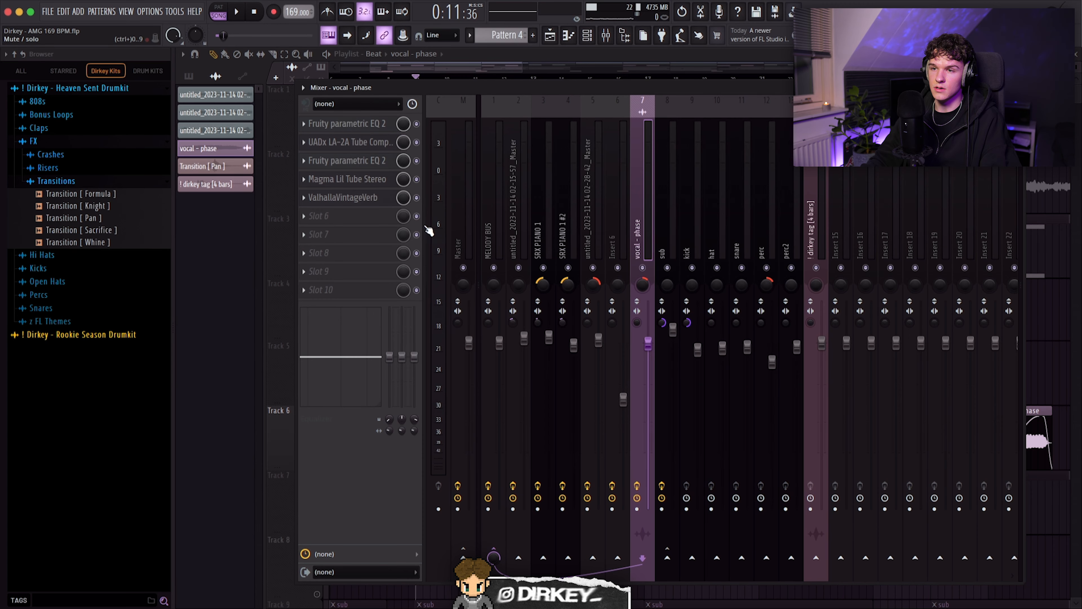
Step: Inspect the ValhallaVintageVerb settings on the vocal - phase track, then examine the fade-in curve of its clip at bar 9
click(343, 197)
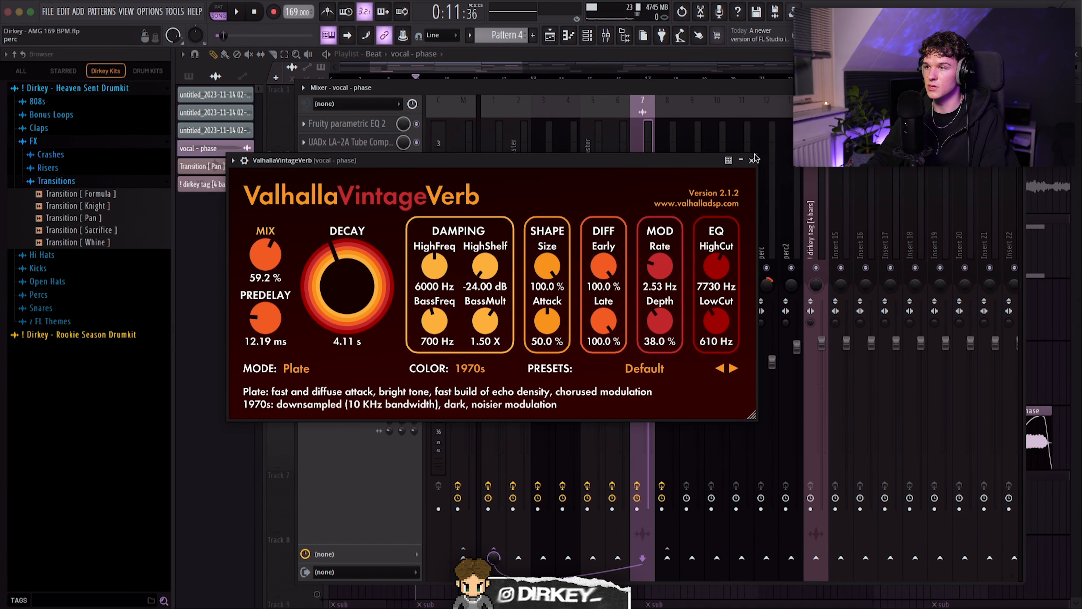
click(753, 159)
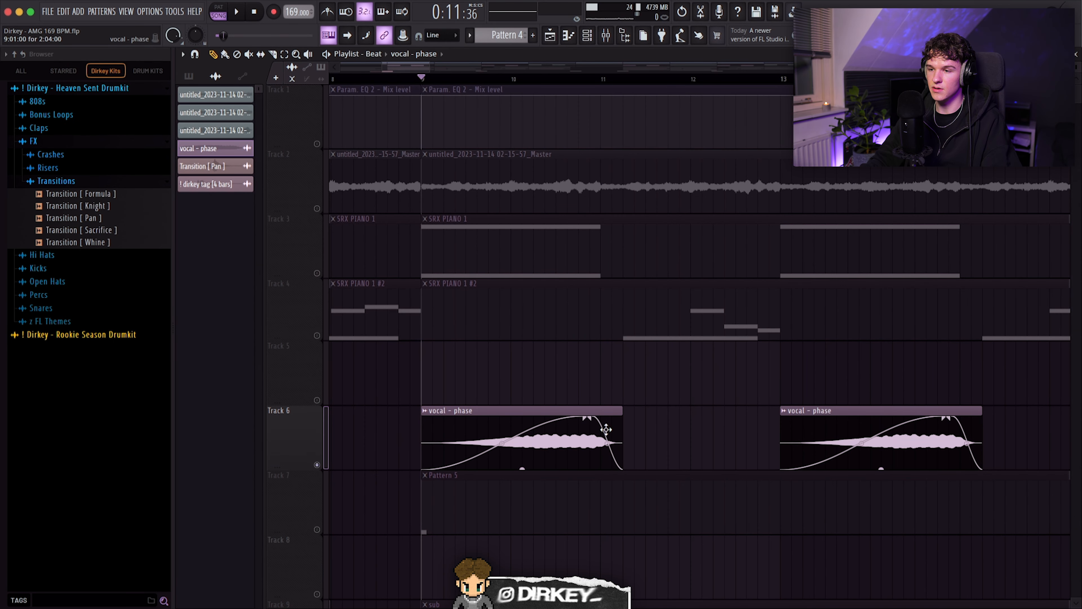
drag(573, 422, 584, 420)
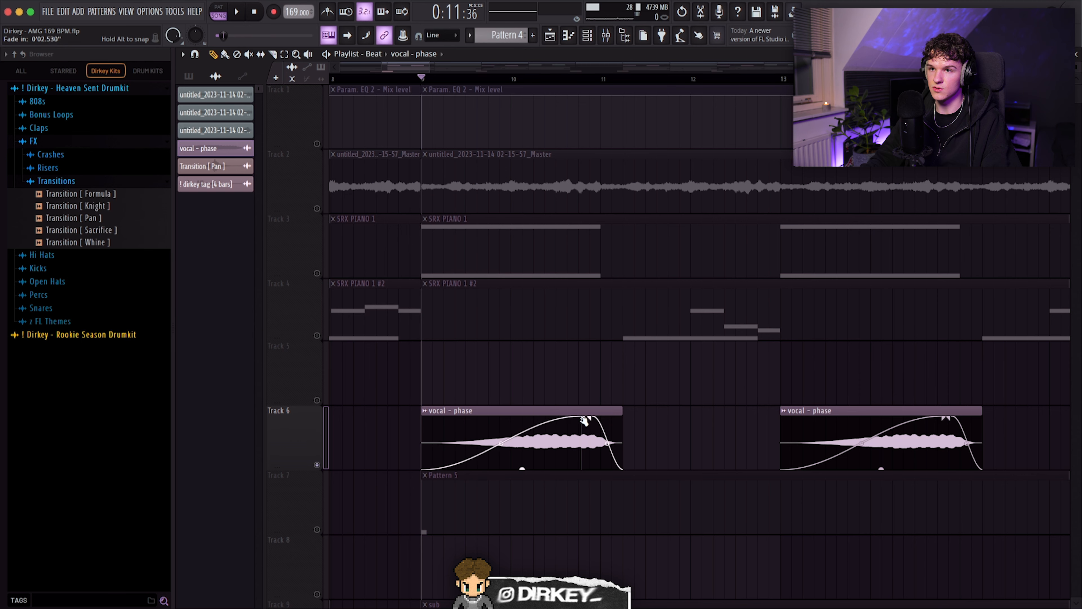
scroll(404, 87, down, 5)
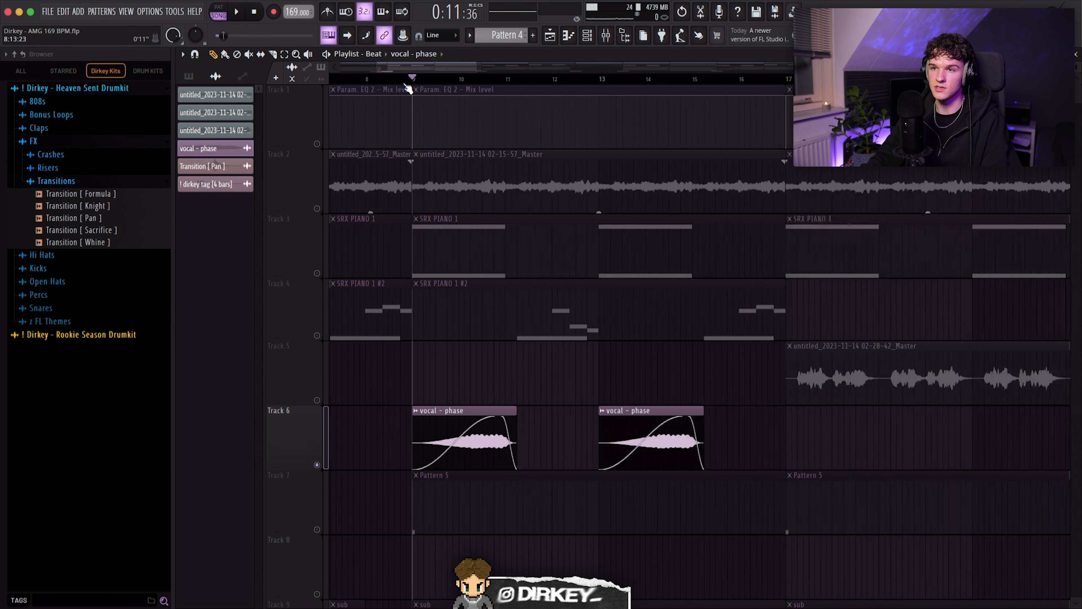
Step: Unmute Tracks 2 through 7, then solo Track 7 and play its Pattern 5 clip from bar 9
drag(316, 529, 316, 141)
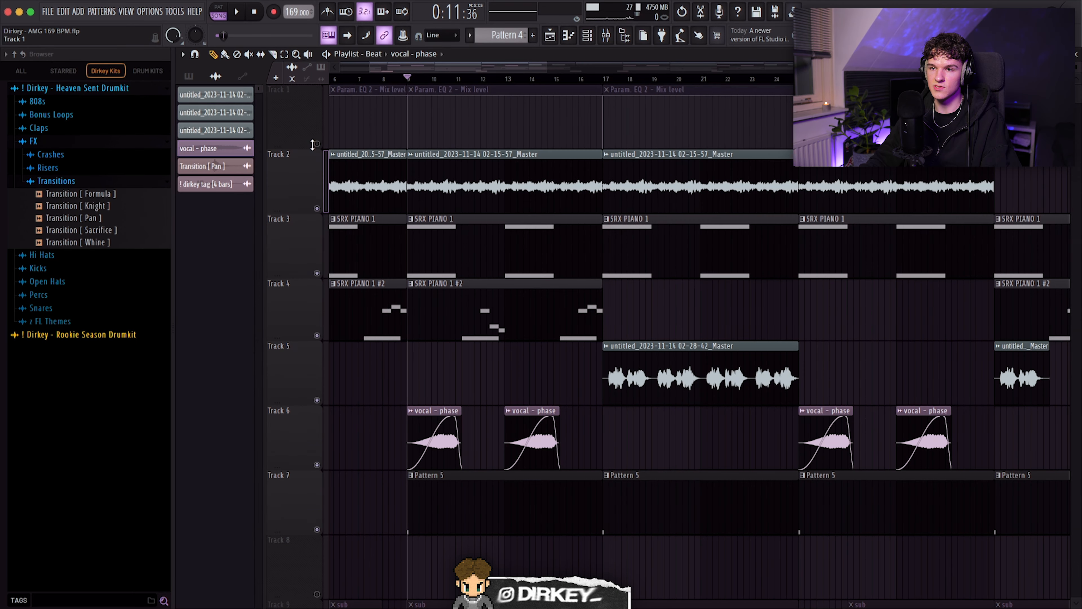
right_click(316, 529)
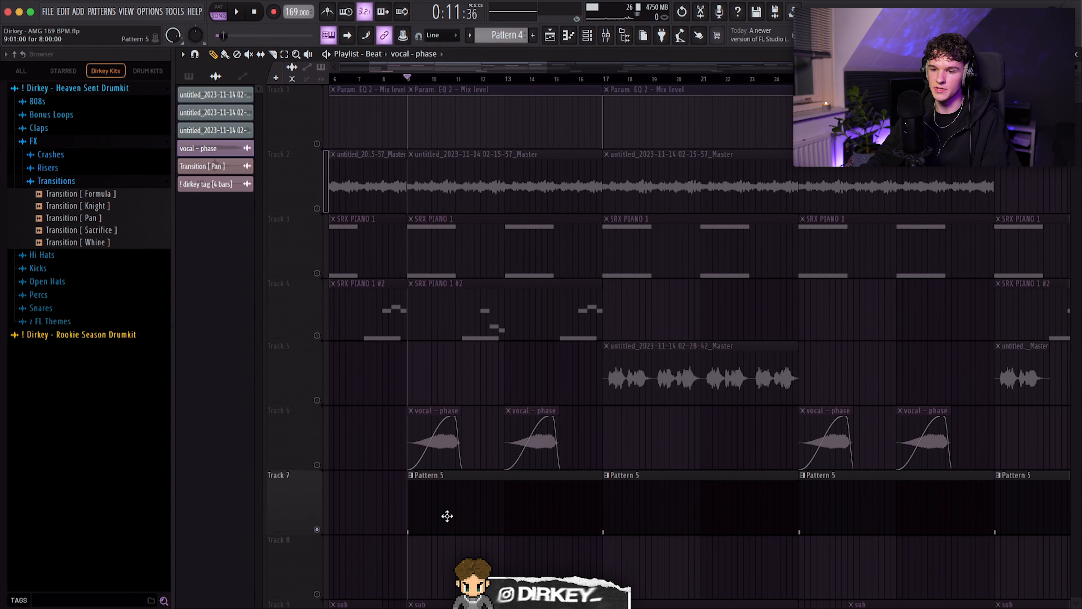
key(space)
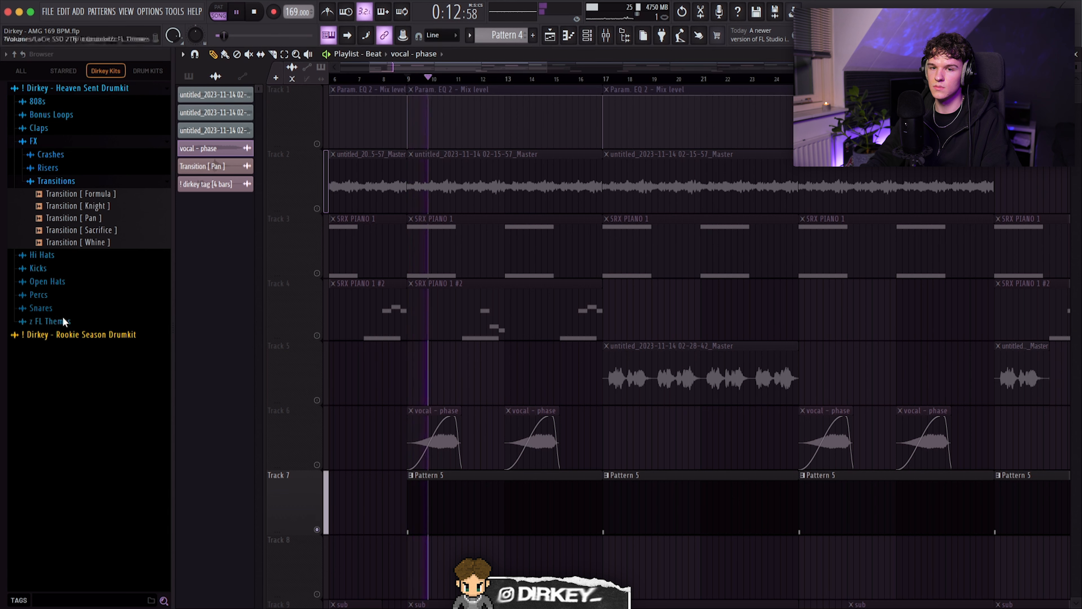
key(space)
Step: Show the Percs samples of the Dirkey - Rookie Season Drumkit in the browser
click(98, 334)
key(Left)
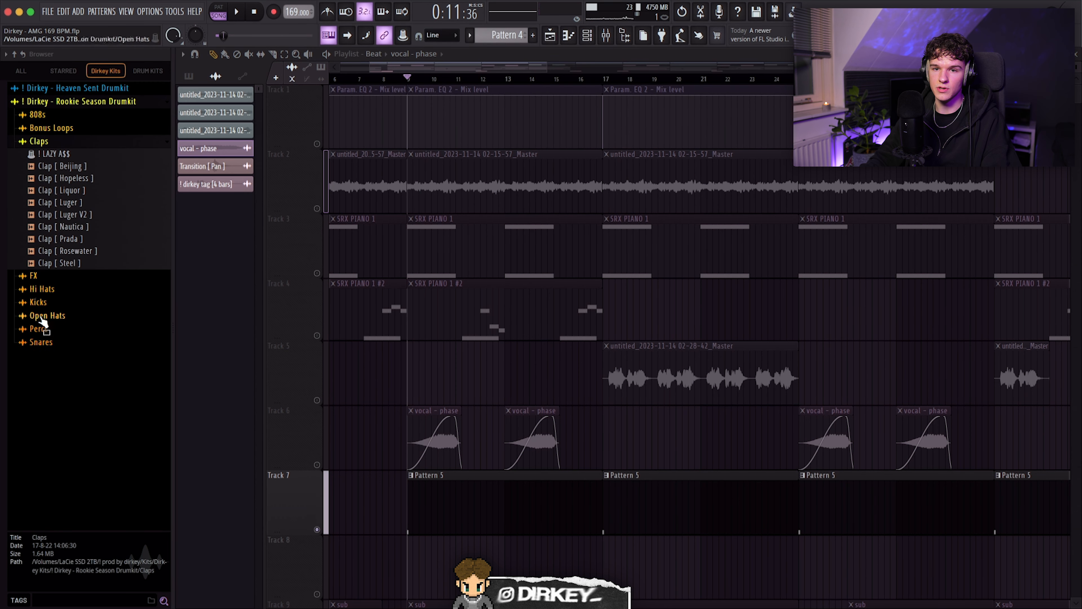
click(39, 328)
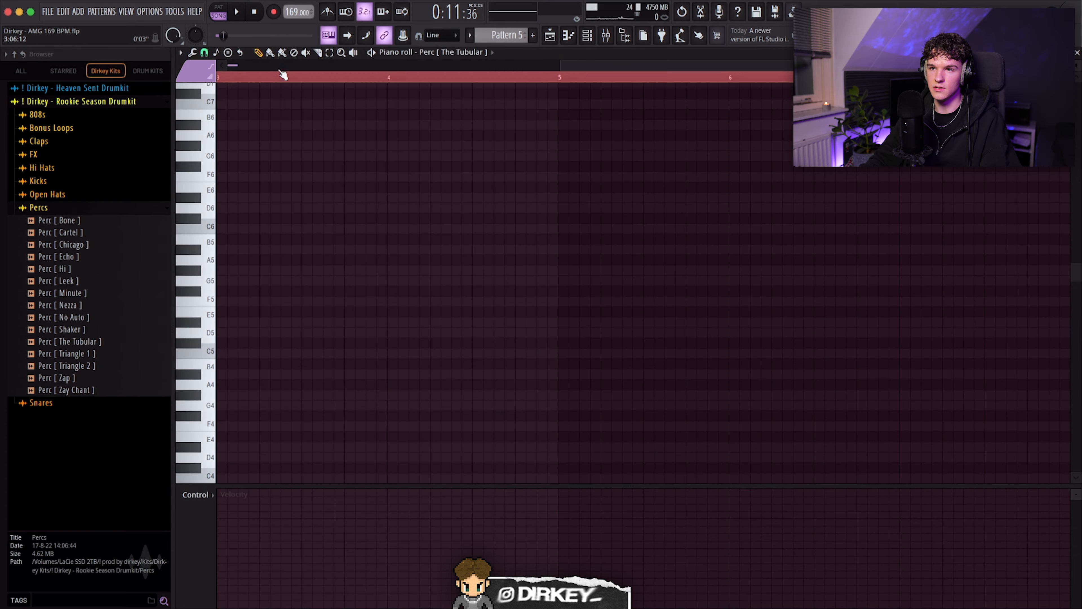
Step: Examine the Perc [ The Tubular ] note in Pattern 5's piano roll and its channel in the channel rack
scroll(282, 75, up, 2)
key(ctrl+d)
scroll(260, 368, down, 1)
click(587, 35)
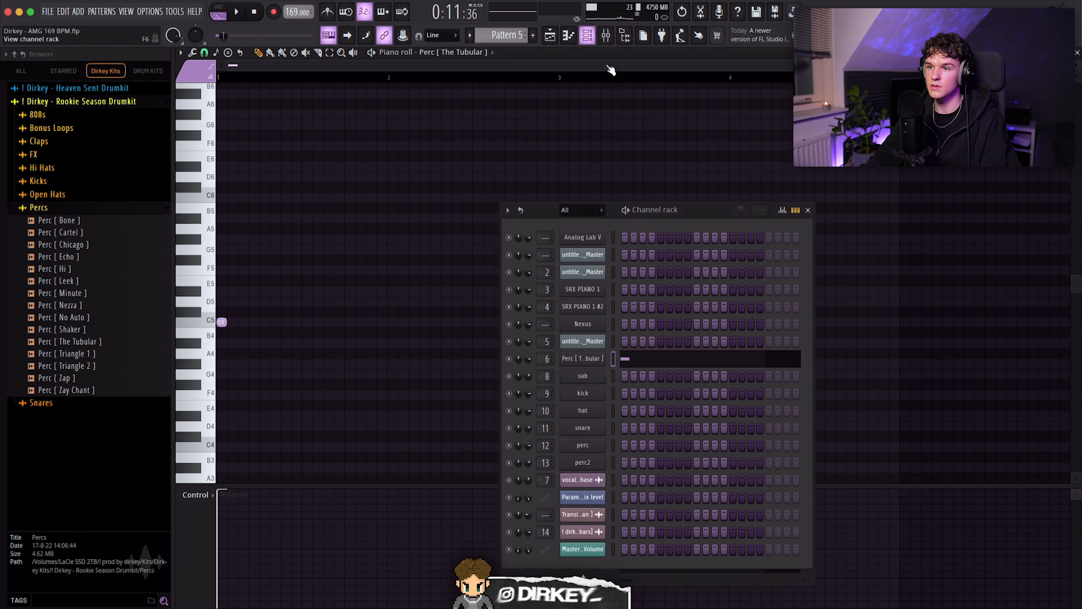
Step: Inspect the Fruity parametric EQ 2, Fruity Delay 3 and ValhallaVintageVerb on mixer Insert 6
click(606, 36)
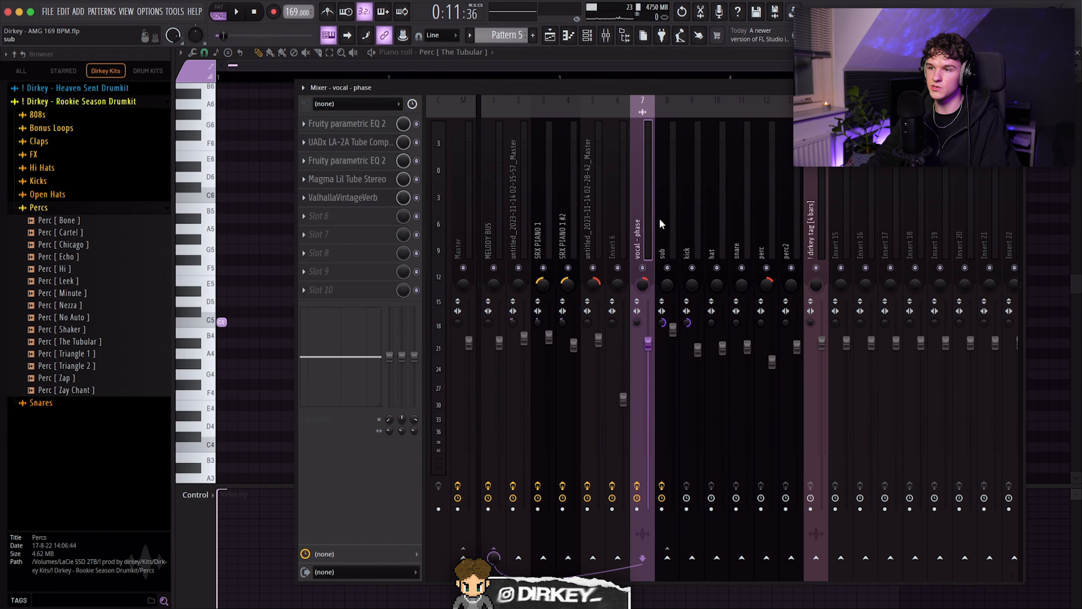
click(616, 224)
click(371, 128)
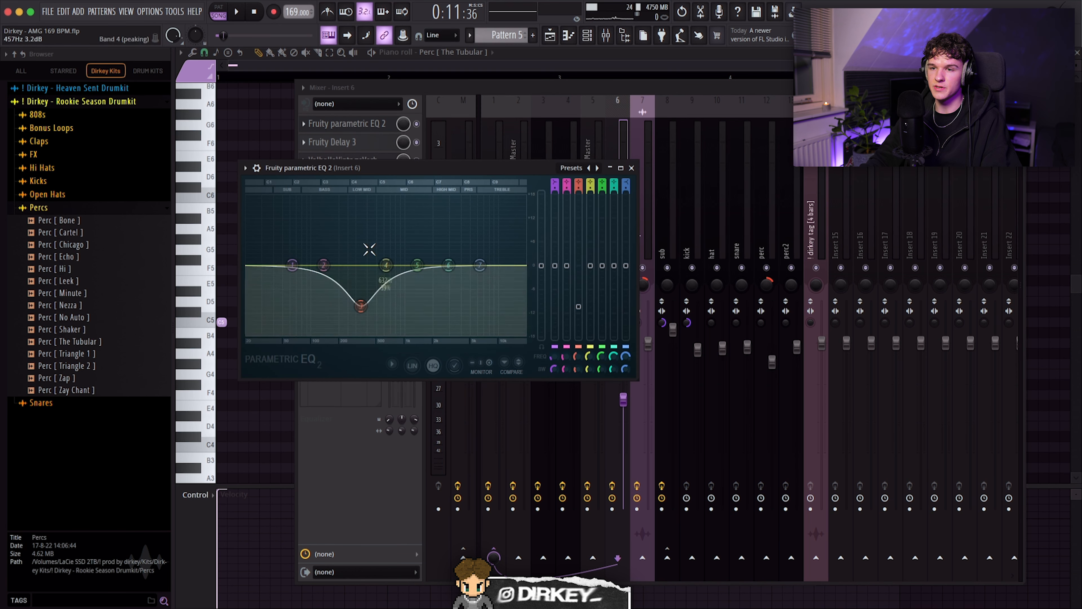
click(335, 144)
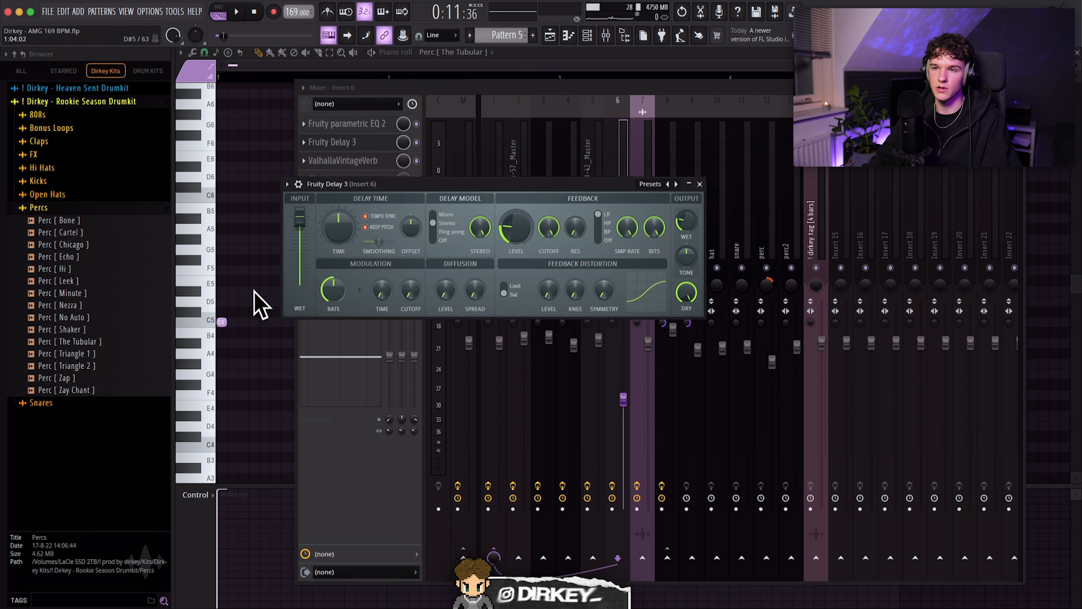
click(345, 161)
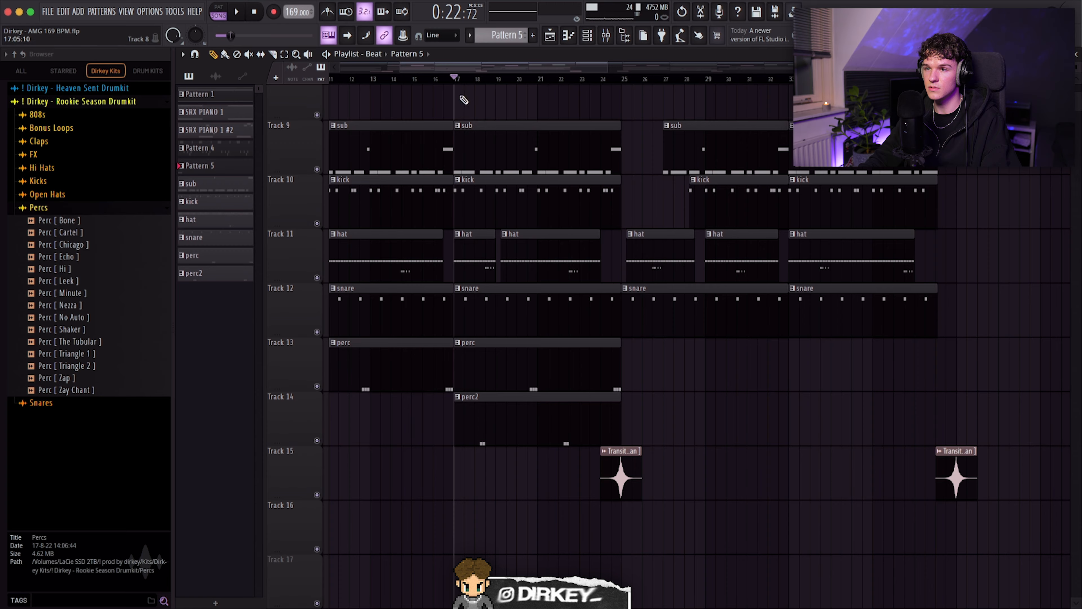
Step: Play the drum section from bar 17 and highlight its sub, kick, hat, snare and perc clips
drag(464, 101, 560, 420)
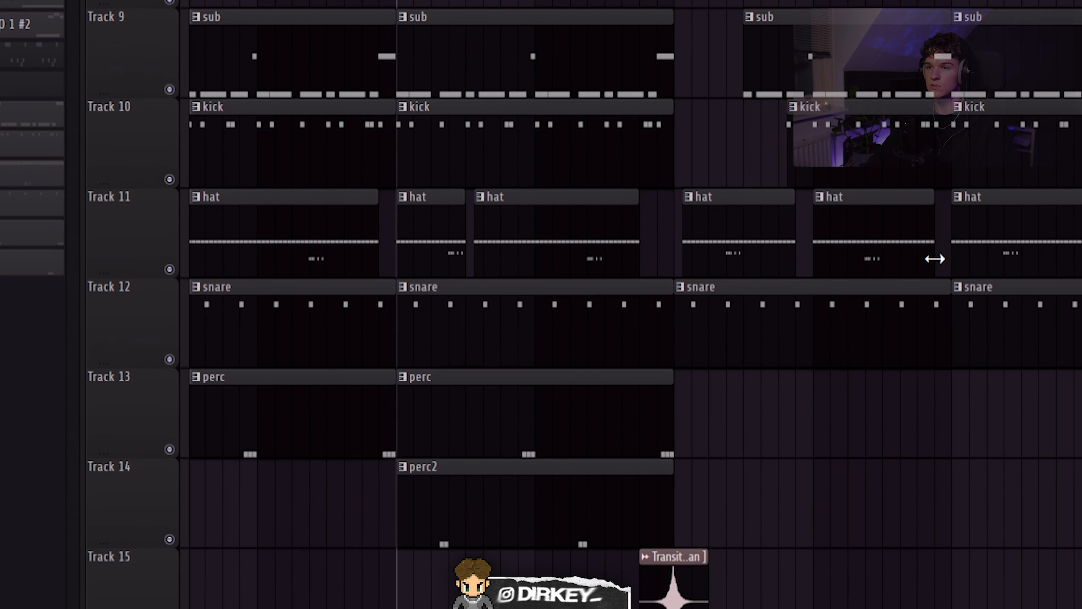
key(space)
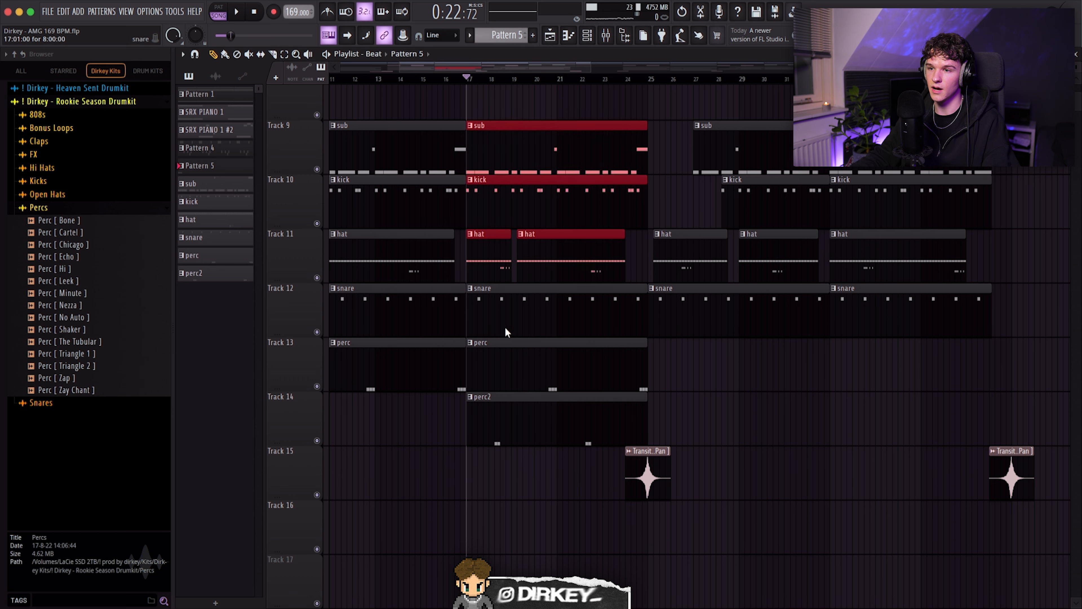
drag(503, 378, 569, 409)
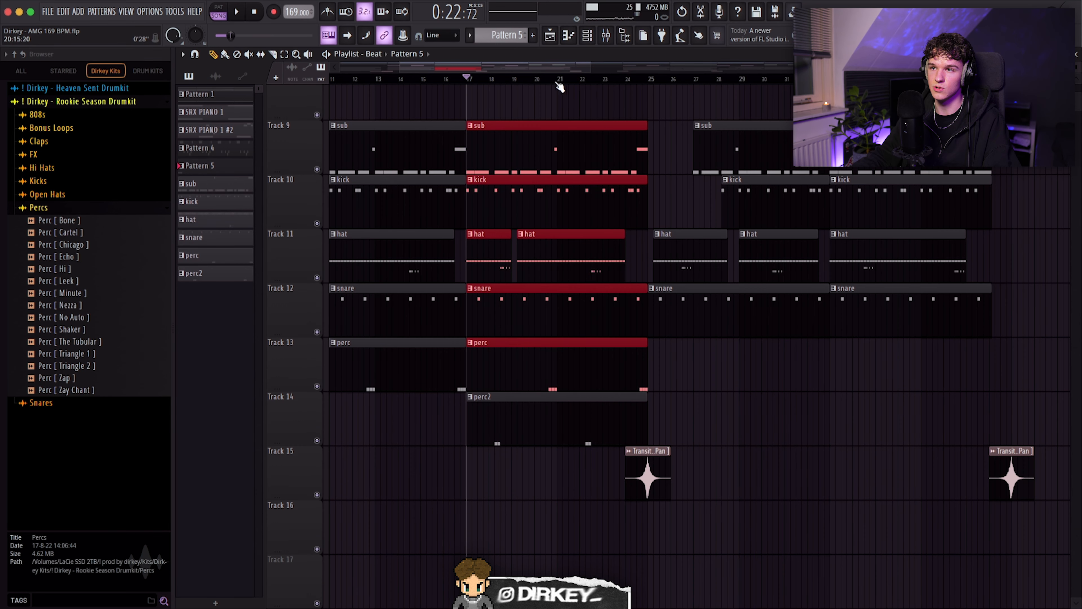
scroll(559, 87, down, 3)
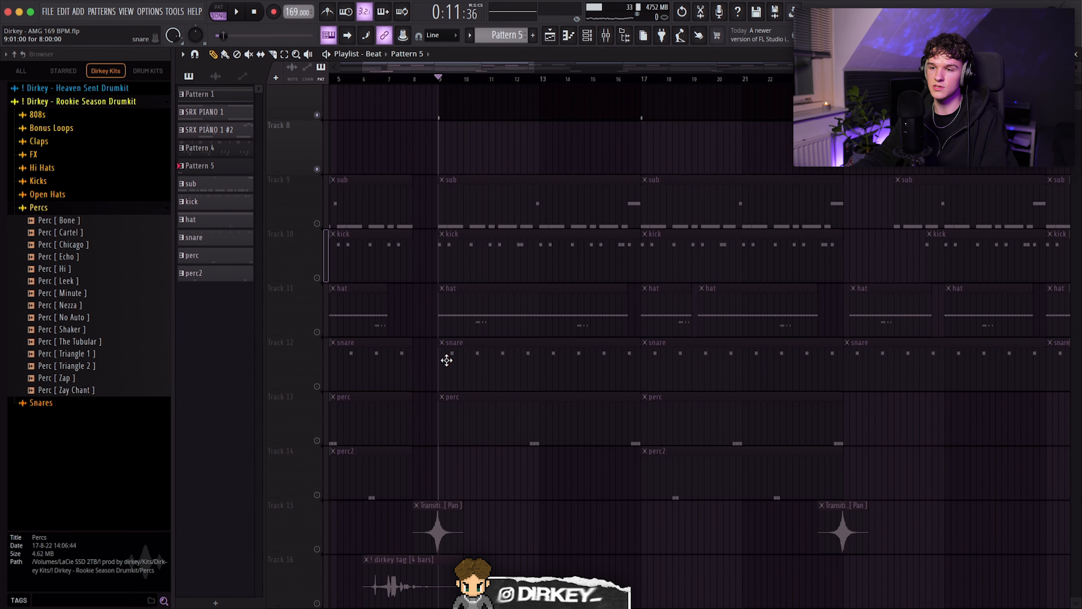
Step: Highlight the hat and snare clips starting at bar 9, as well as the sub and kick clips above them
drag(443, 287, 490, 307)
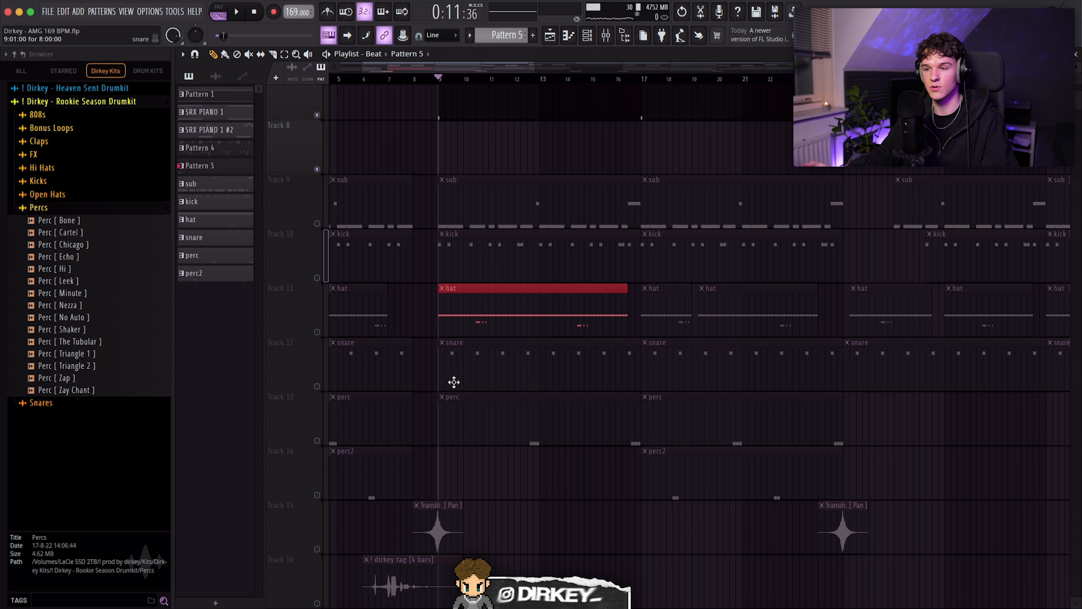
drag(443, 351, 518, 369)
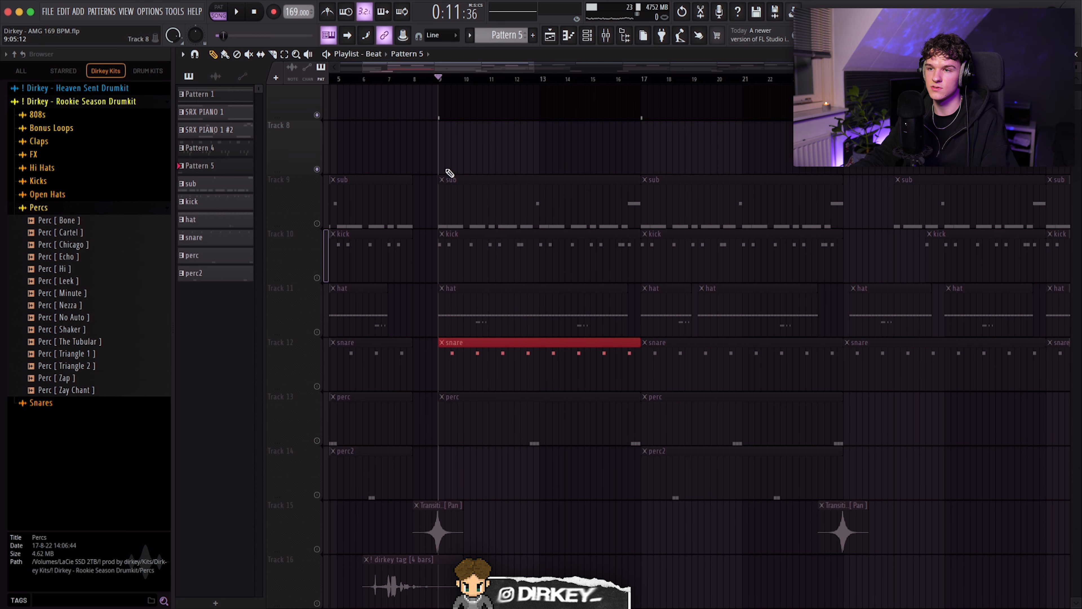
drag(442, 120, 529, 253)
click(529, 334)
drag(449, 285, 535, 350)
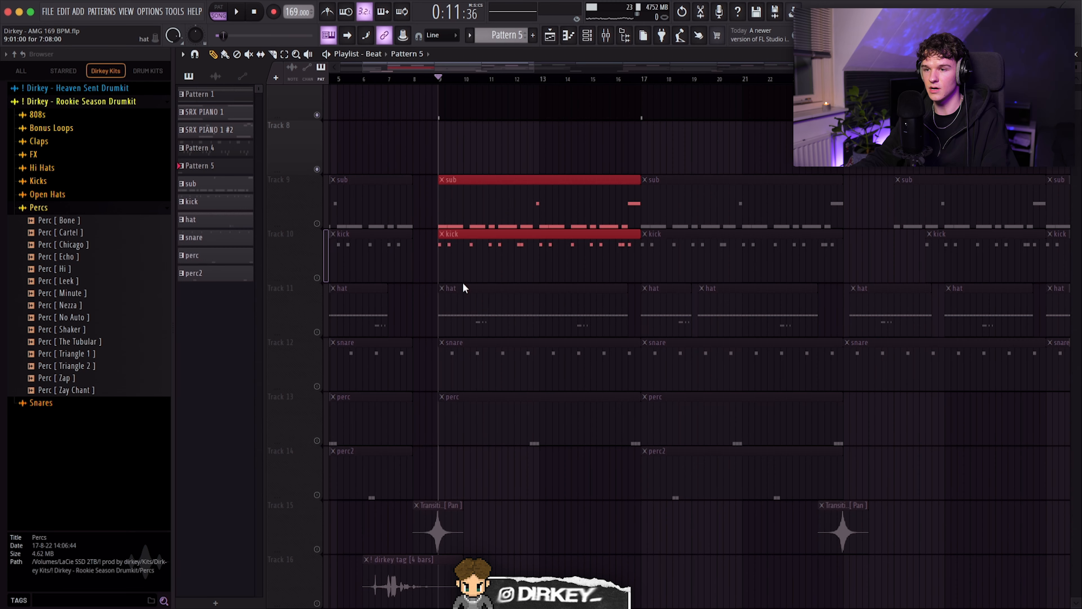
drag(445, 287, 511, 354)
drag(453, 192, 477, 241)
Step: Open the snare pattern in the piano roll, highlight all its notes and close it
double_click(454, 362)
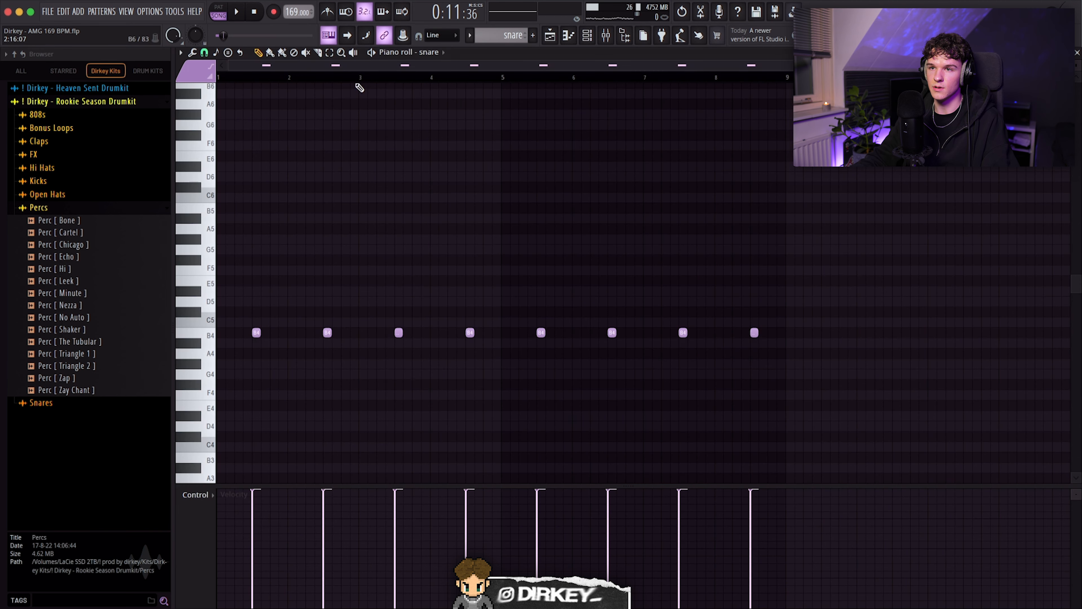
drag(868, 265, 226, 435)
key(Escape)
Step: Open the hat pattern in the piano roll, highlight its rolls in bars 2 and 6, and play it
double_click(483, 326)
scroll(381, 69, right, 4)
scroll(381, 69, left, 4)
drag(288, 339, 382, 388)
drag(566, 361, 657, 411)
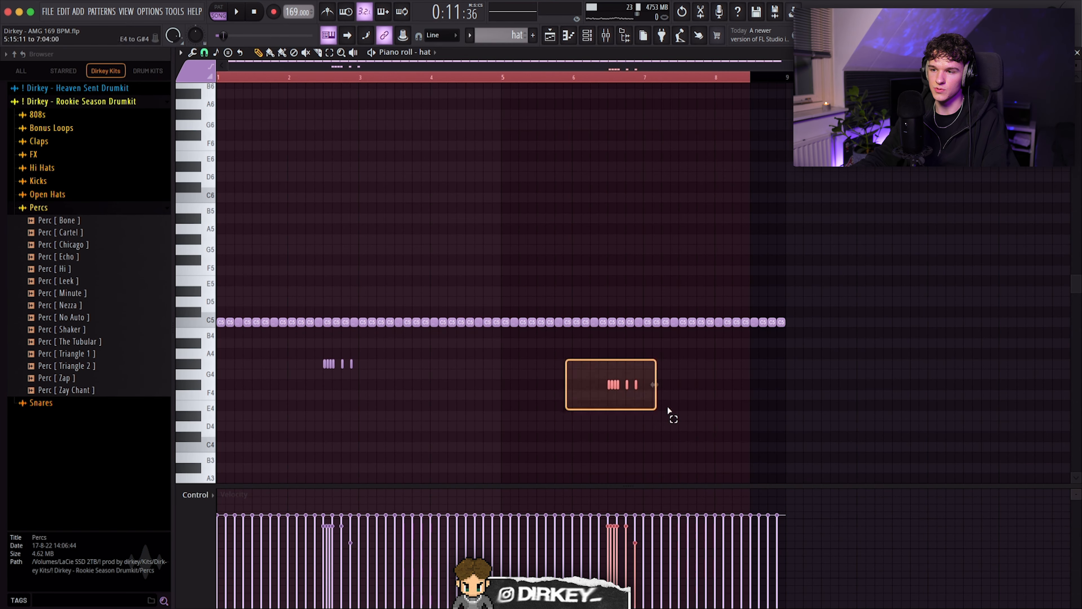
key(super+d)
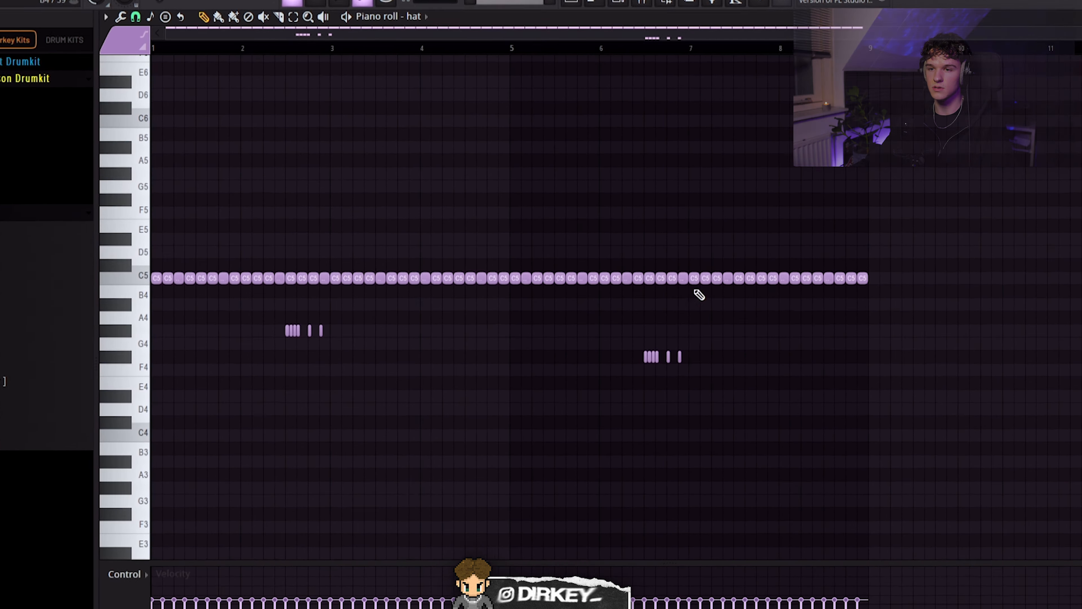
key(space)
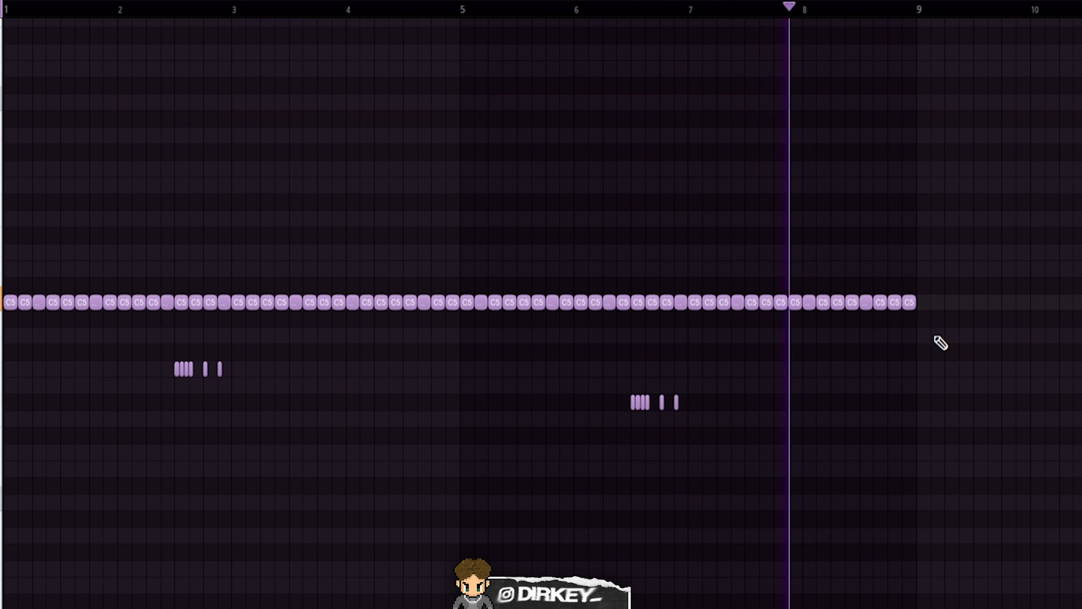
Step: Highlight the steady C5 hats and both rolls, then duplicate the first four bars of hat notes onto bars 5 to 8
drag(848, 236, 207, 299)
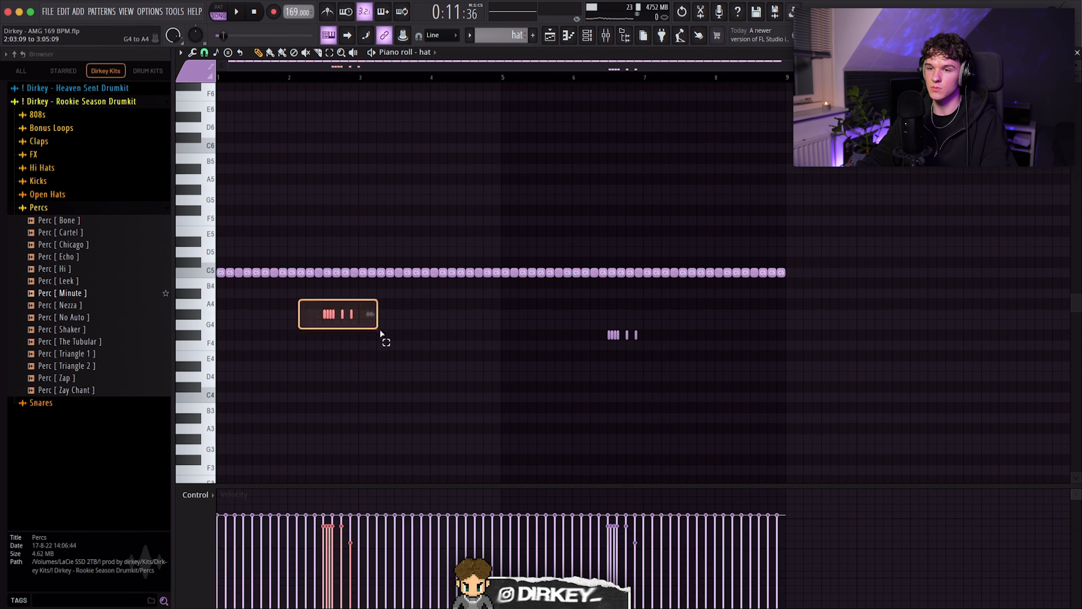
drag(580, 300, 661, 362)
drag(494, 255, 216, 351)
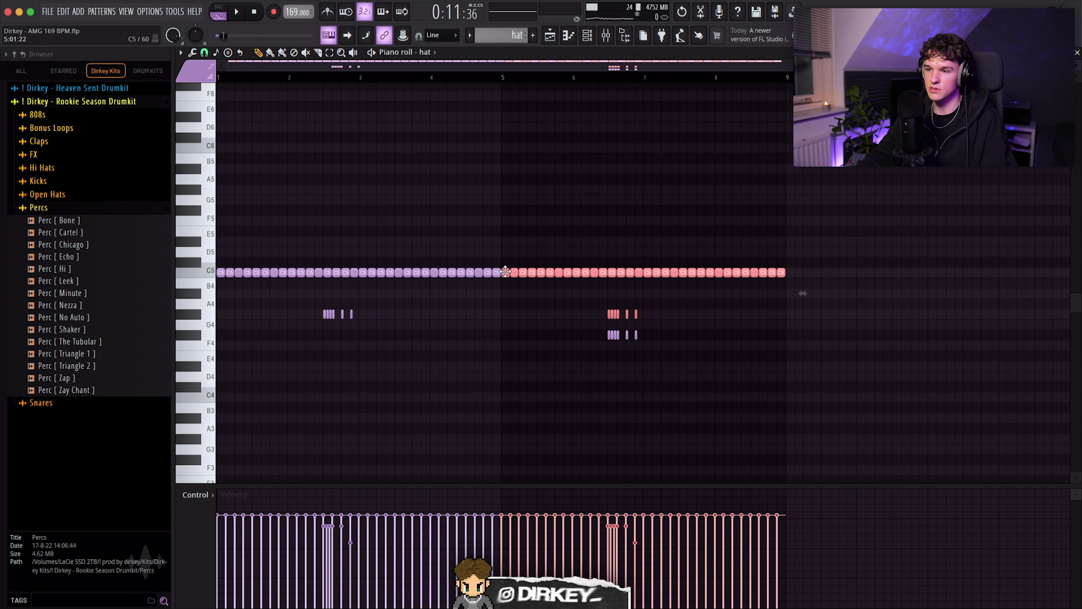
Step: Play the hat roll in bar 2, then delete its last three notes and play it again
scroll(640, 349, up, 4)
drag(375, 277, 580, 341)
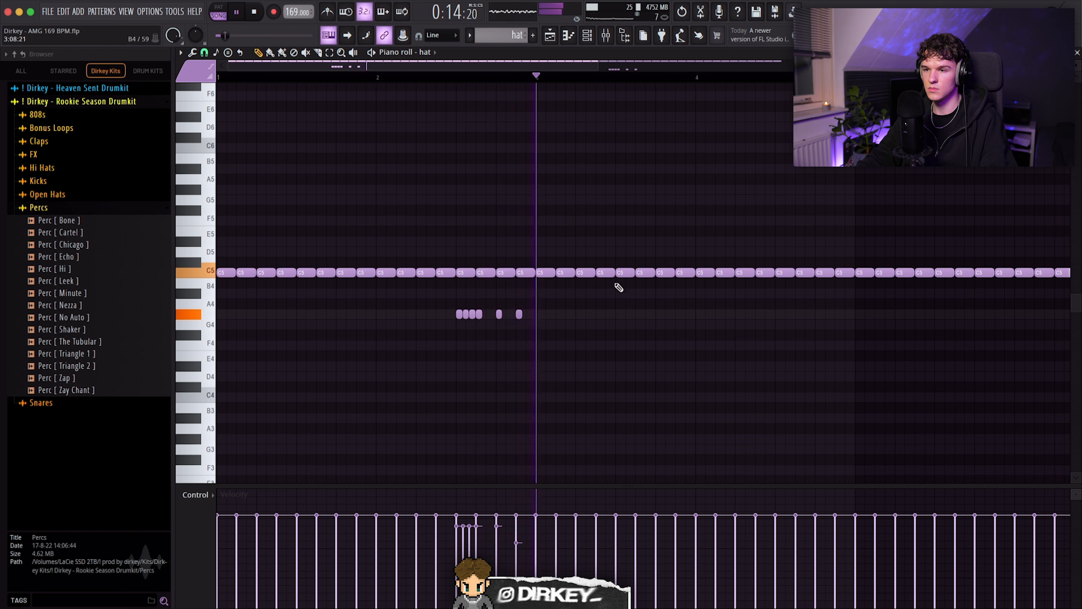
drag(449, 300, 568, 328)
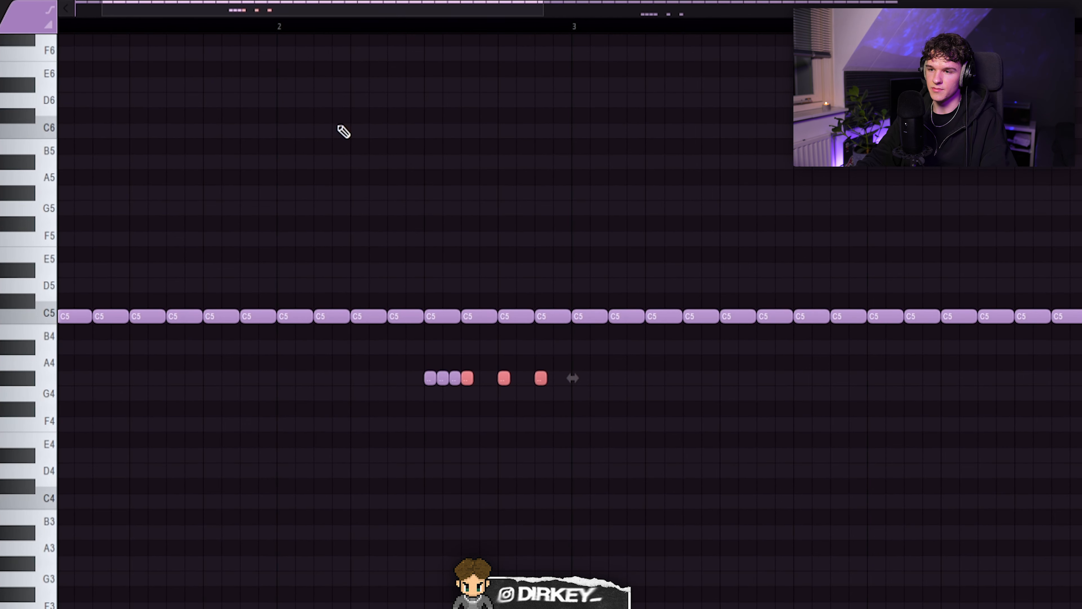
key(space)
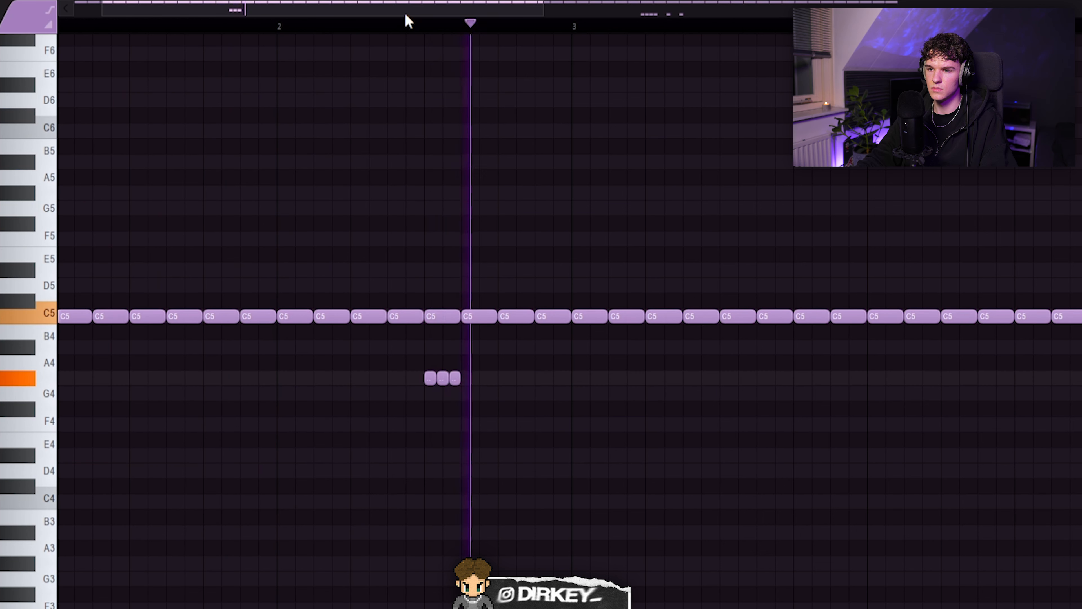
Step: Restore the deleted notes of the bar 2 hat roll and play the hat pattern
key(space)
key(ctrl+z)
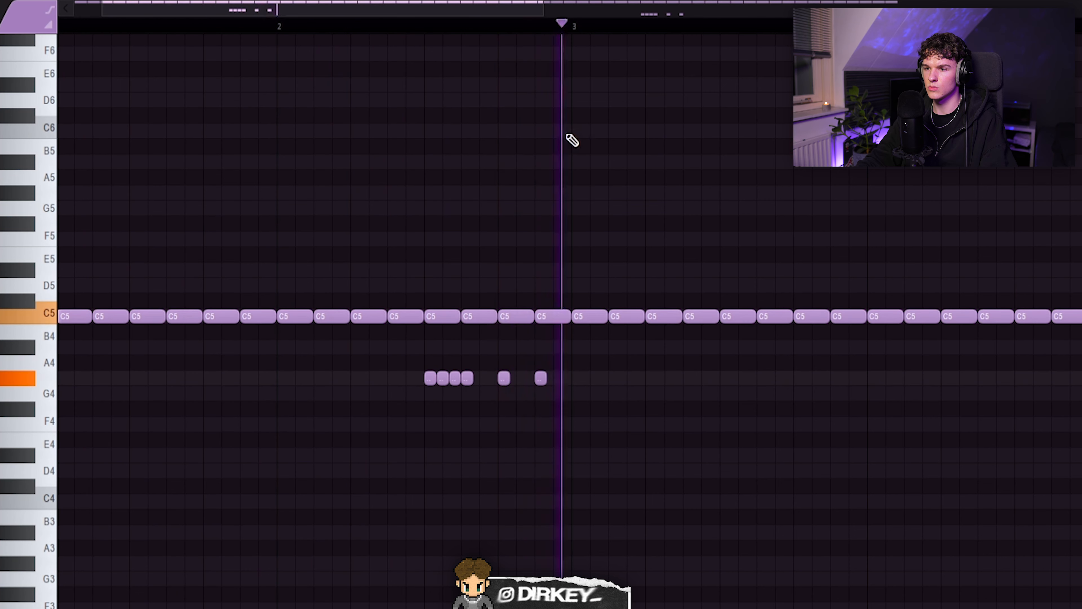
scroll(490, 39, down, 3)
key(space)
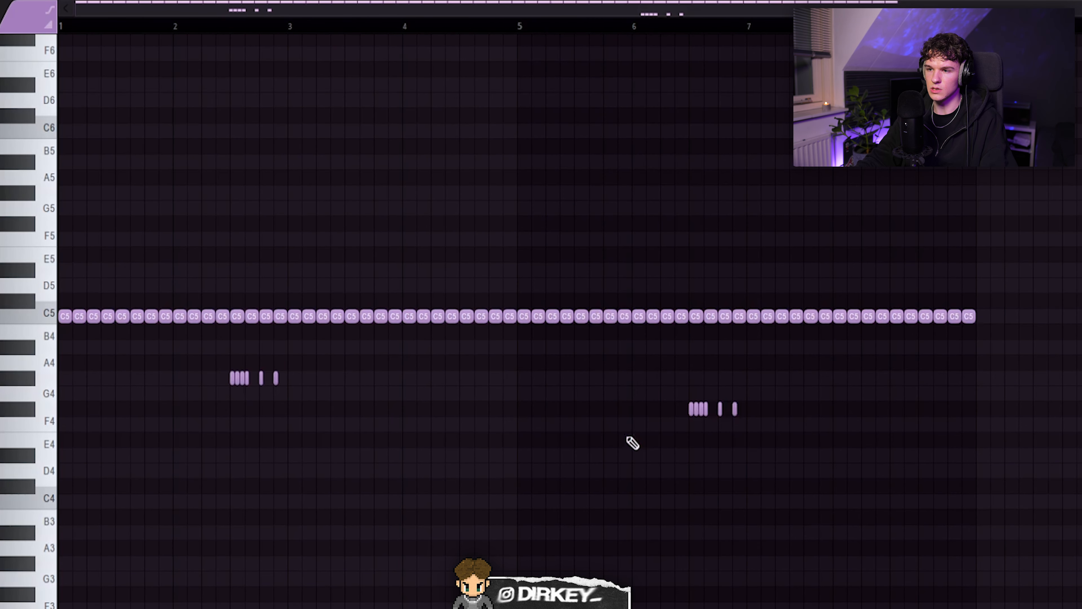
Step: Highlight the hat roll in bar 6 and shift its pitch up and down in semitone steps
drag(657, 398, 777, 441)
key(shift+Up)
key(shift+Up)
key(shift+Down)
key(shift+Down)
key(shift+Down)
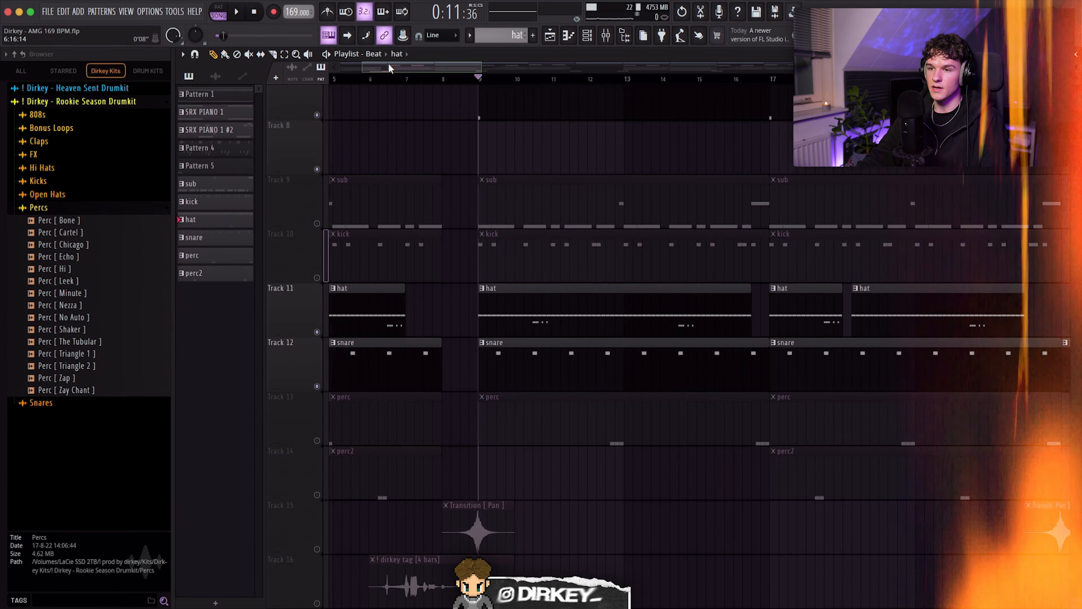
Step: Open the sub pattern in the piano roll, expand the 808s folder of the Rookie Season drumkit, and play the pattern
double_click(561, 193)
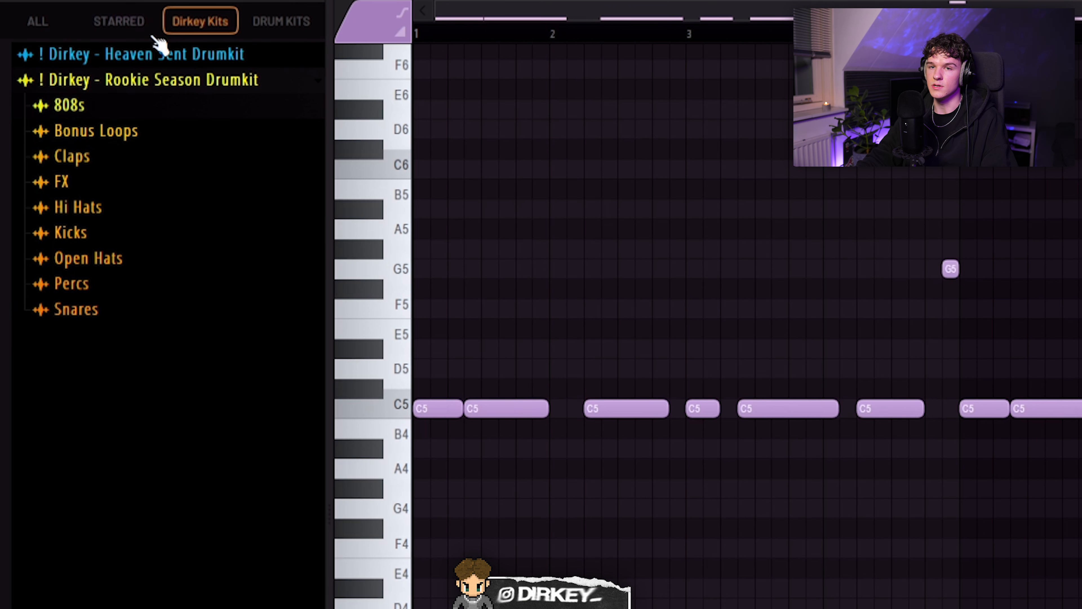
click(71, 106)
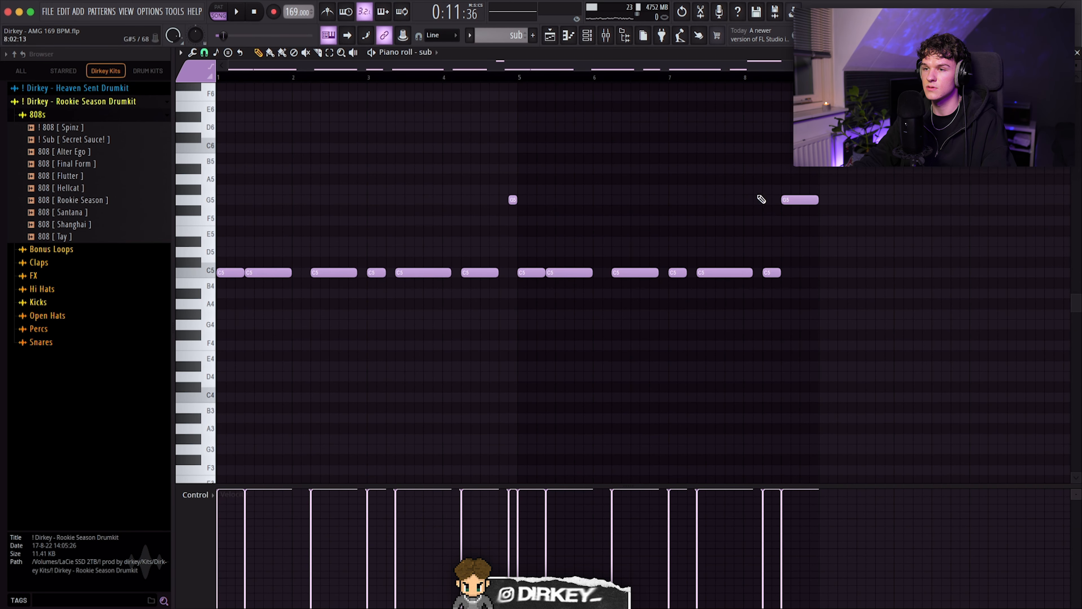
key(space)
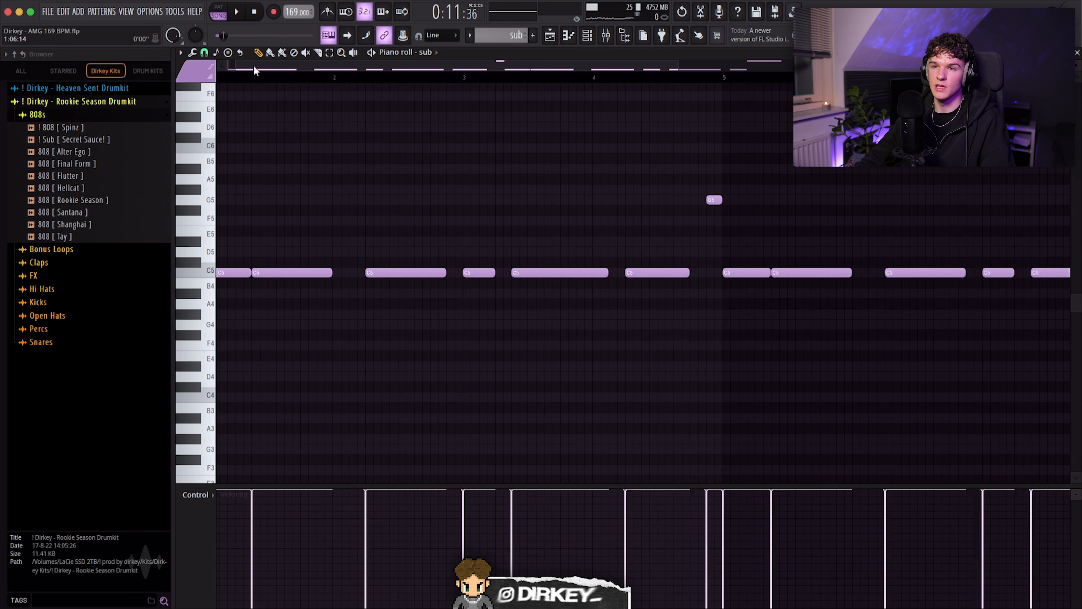
Step: Delete the two selected notes above the C5 line in bars 1 and 2, then play and highlight the C5 sub notes
scroll(256, 310, up, 4)
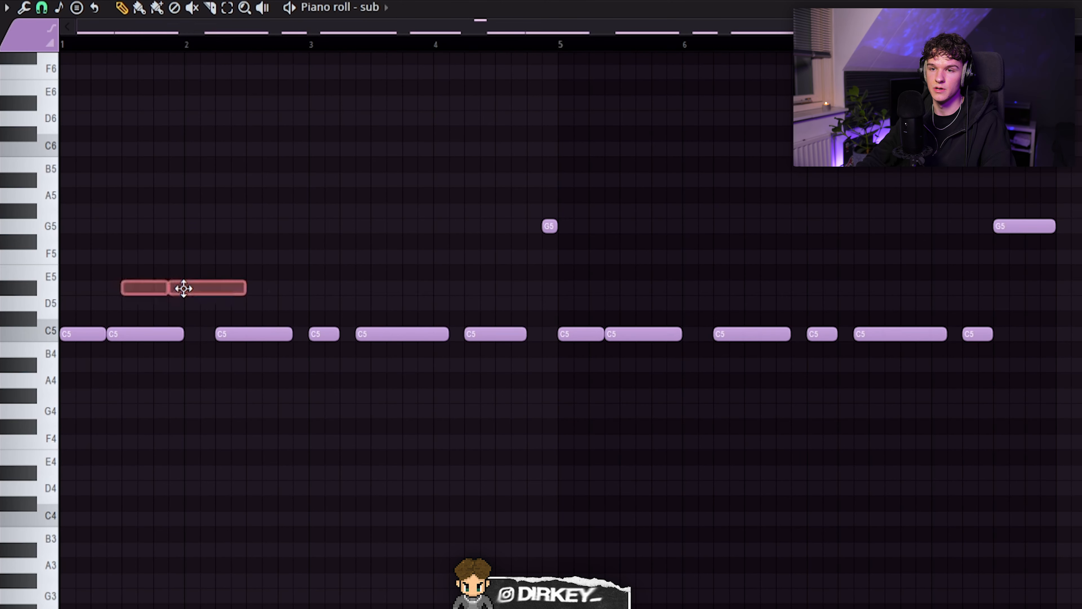
key(Delete)
key(space)
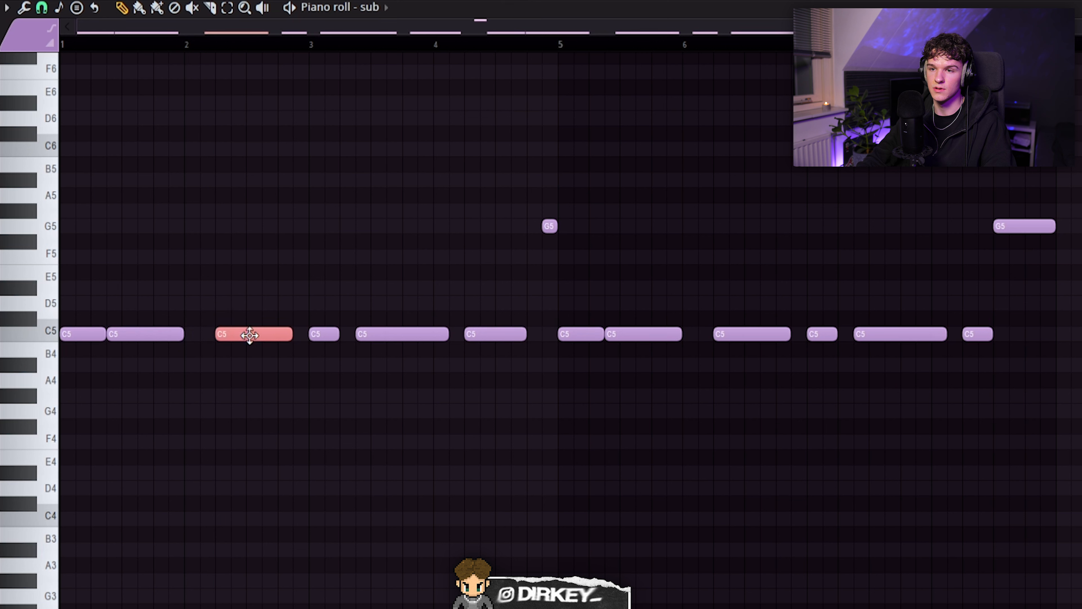
drag(380, 311, 392, 319)
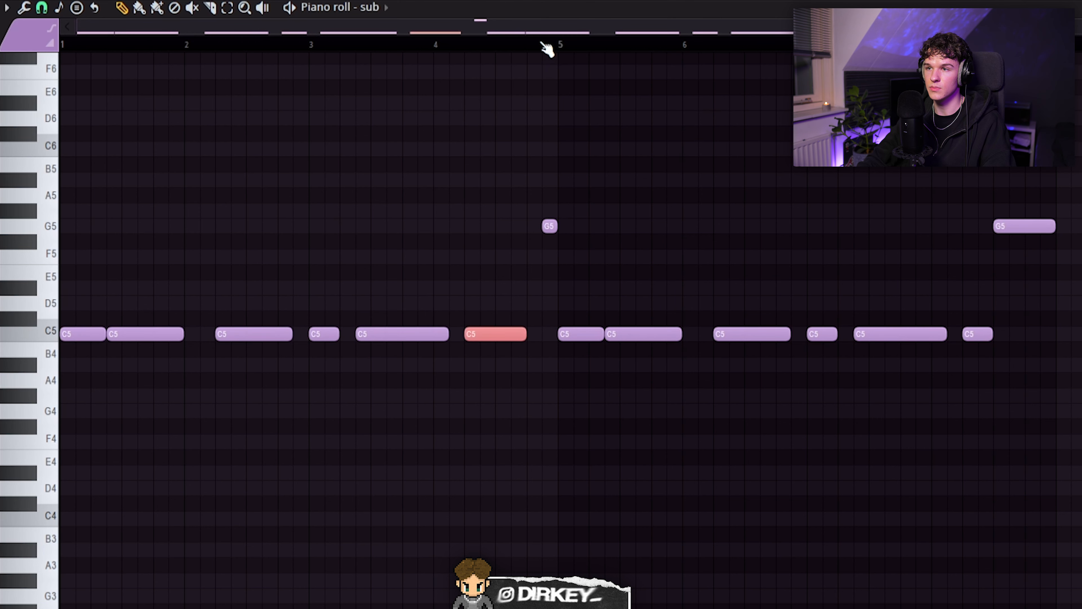
Step: Highlight the first four bars of sub notes and try duplicating them onto bars 5 to 8
scroll(547, 49, up, 3)
scroll(497, 49, down, 3)
drag(456, 295, 81, 366)
key(ctrl+b)
mouse_move(510, 337)
mouse_down()
mouse_move(563, 339)
mouse_move(541, 320)
mouse_up()
key(Delete)
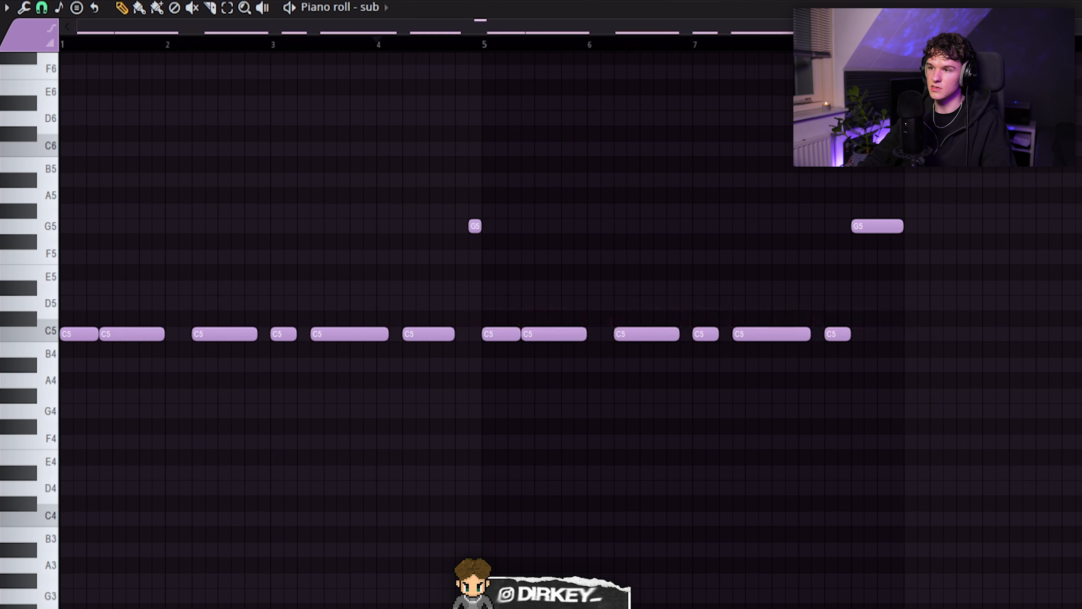
Step: Play the sub pattern and highlight the short G5 note ending bar 4 and the long G5 note in bar 8
scroll(798, 312, up, 4)
scroll(837, 197, down, 4)
mouse_move(482, 204)
mouse_down()
mouse_move(281, 325)
mouse_move(75, 339)
mouse_move(590, 344)
mouse_move(548, 336)
mouse_up()
key(Delete)
drag(837, 258, 916, 207)
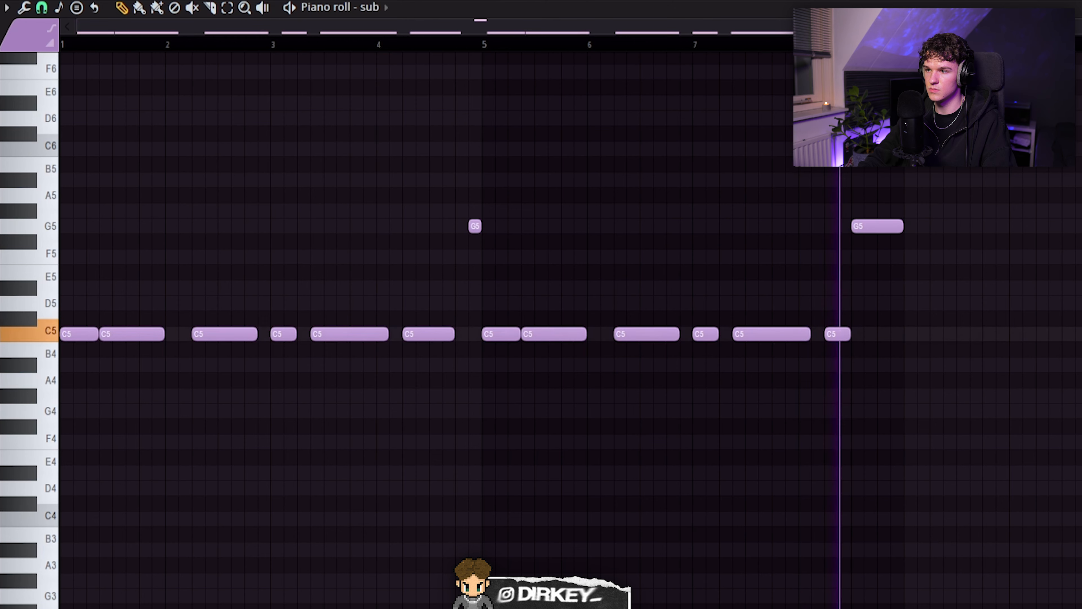
Step: Highlight all notes of the kick pattern, play it, highlight the double kick in bar 4, and close the piano roll
key(ctrl+a)
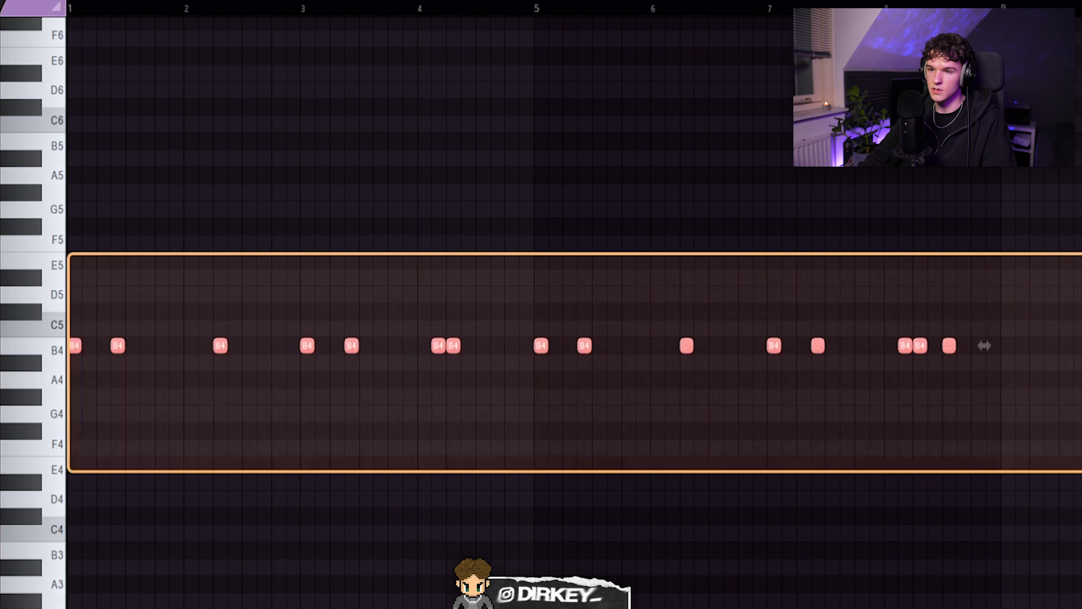
key(ctrl+d)
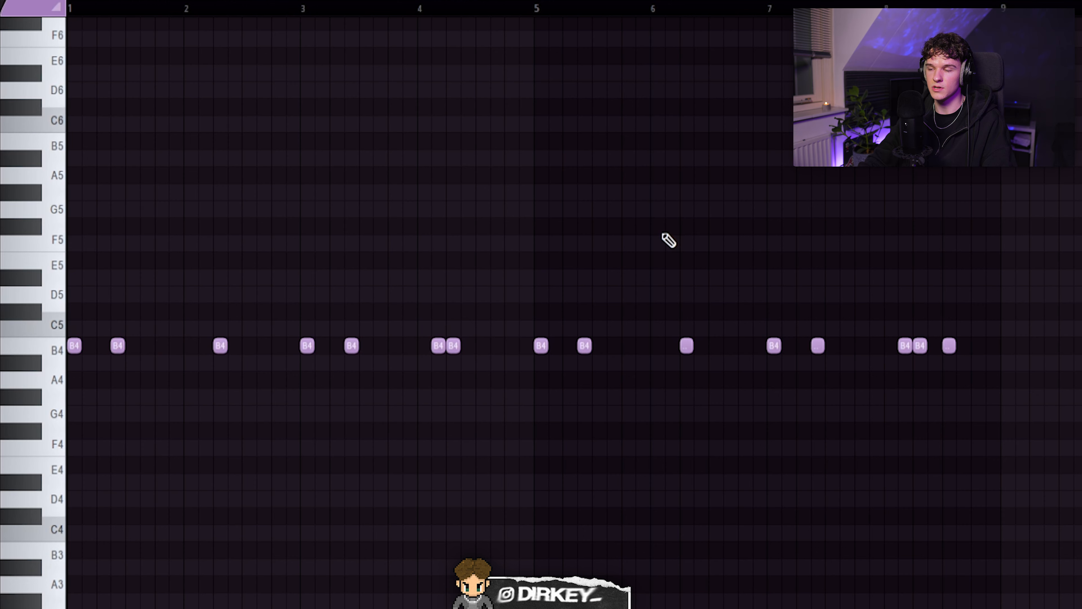
key(space)
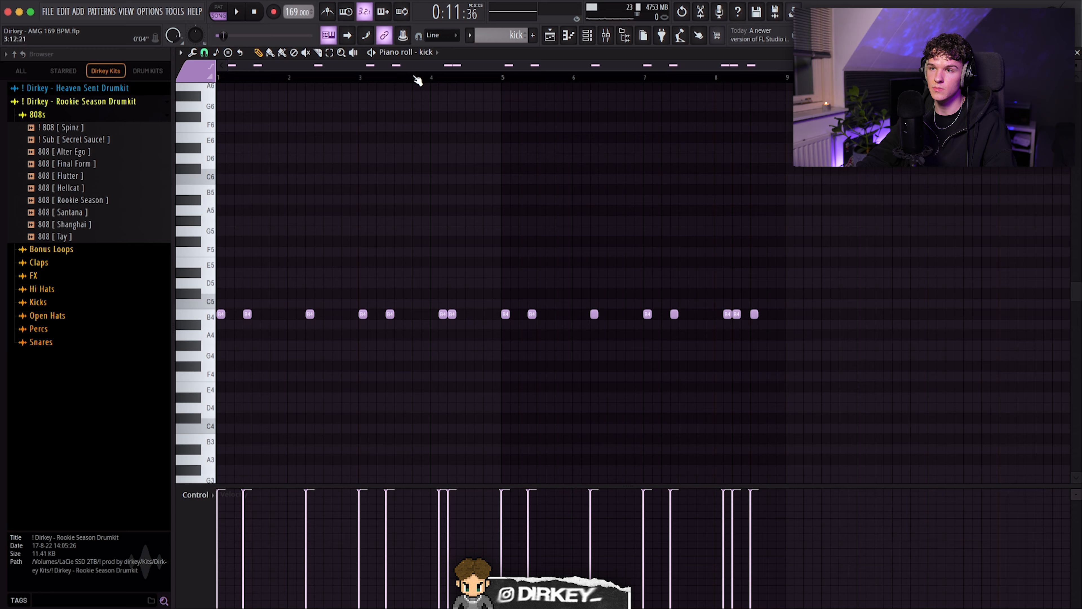
scroll(417, 81, up, 2)
drag(451, 290, 476, 335)
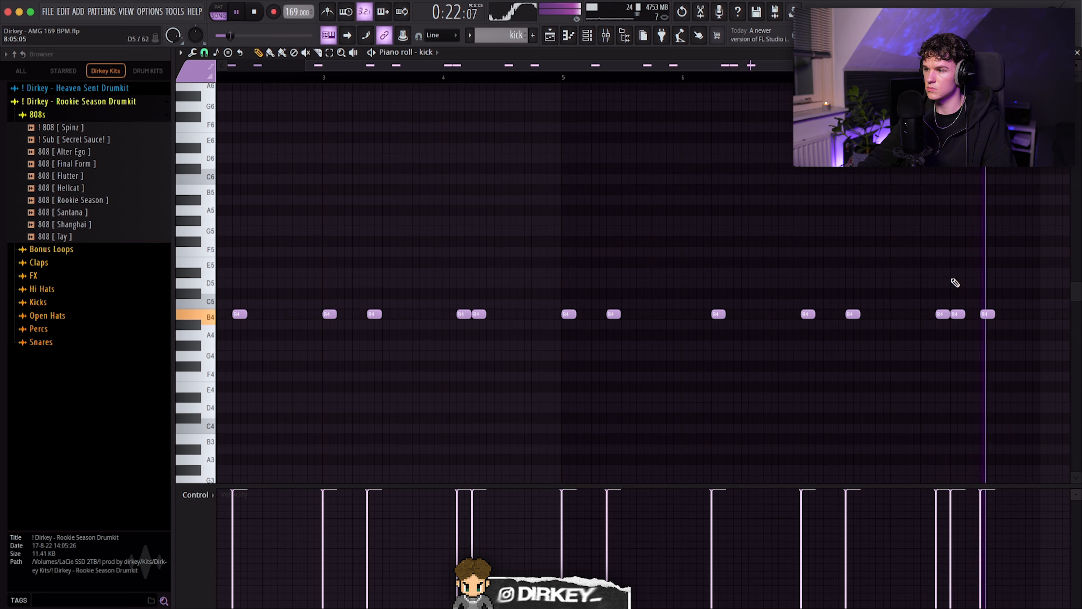
scroll(808, 77, down, 3)
key(Escape)
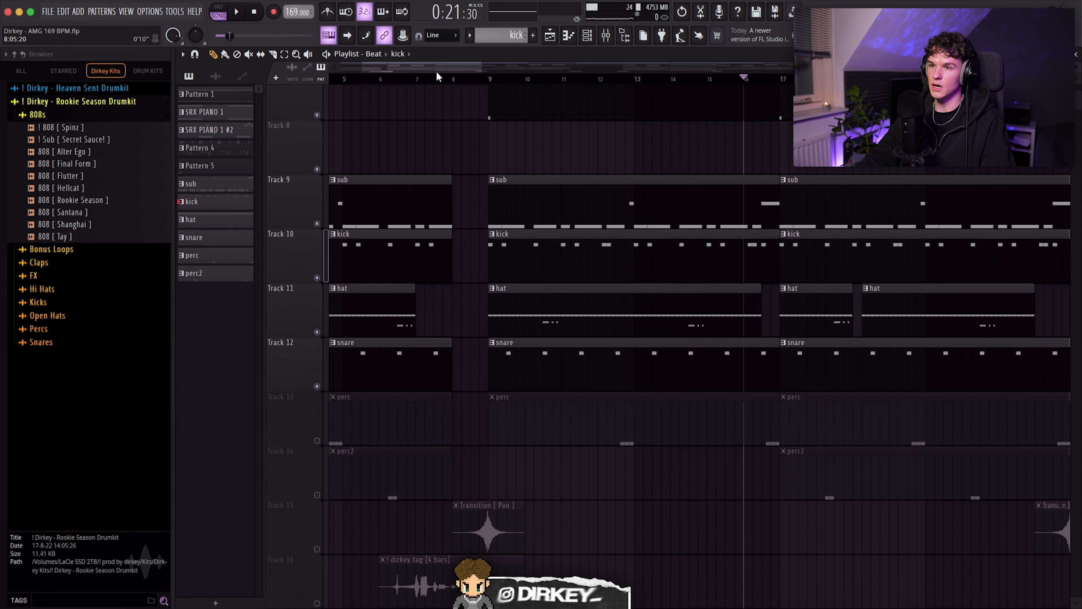
Step: Unmute the perc and perc2 tracks, then play the perc pattern from its start in the piano roll
scroll(504, 184, down, 1)
click(317, 386)
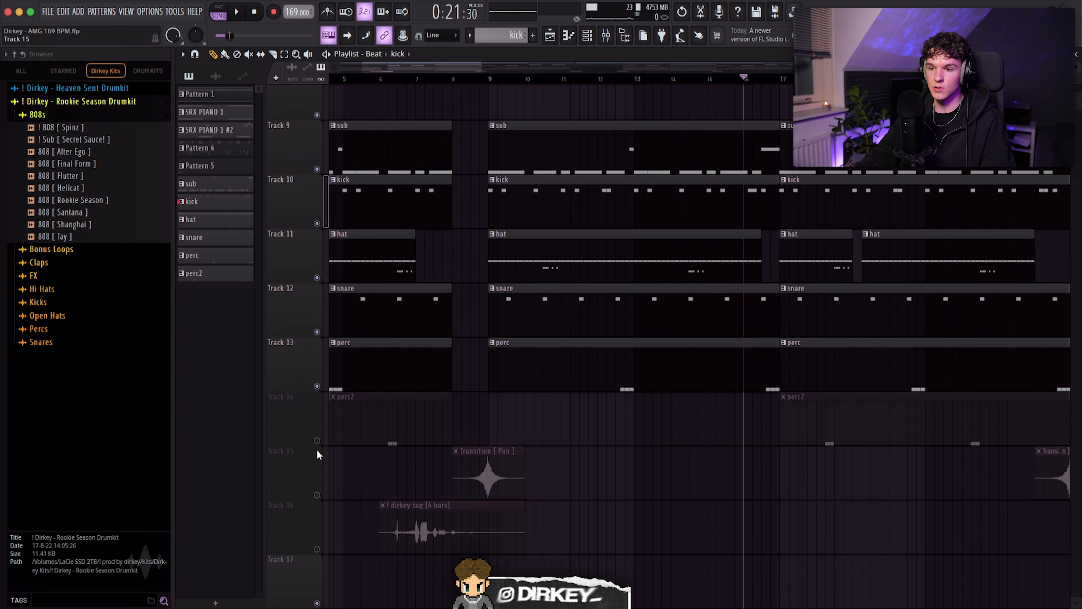
click(316, 441)
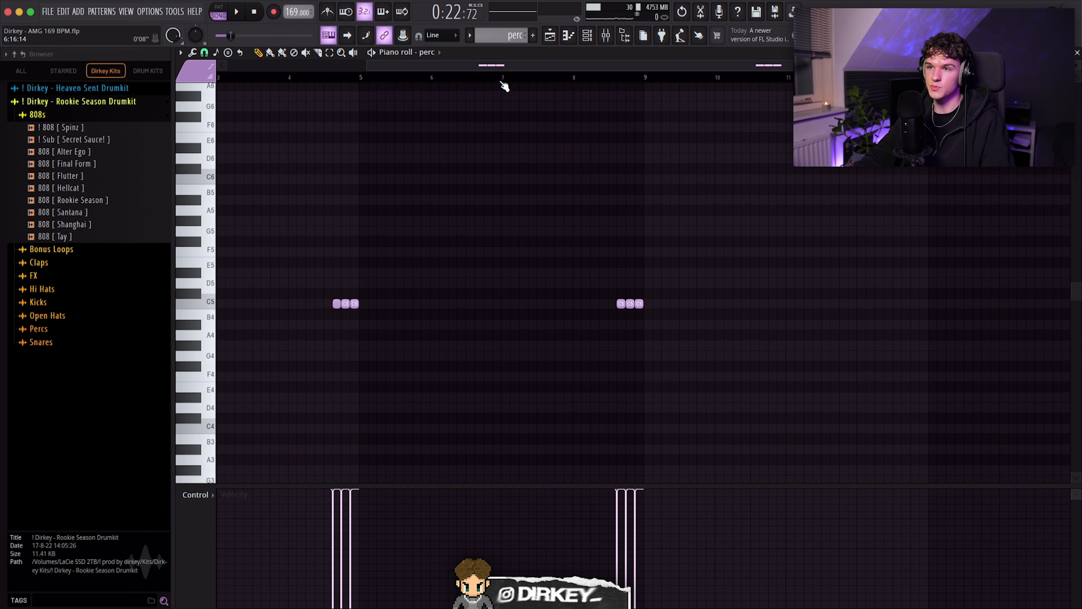
scroll(501, 82, left, 3)
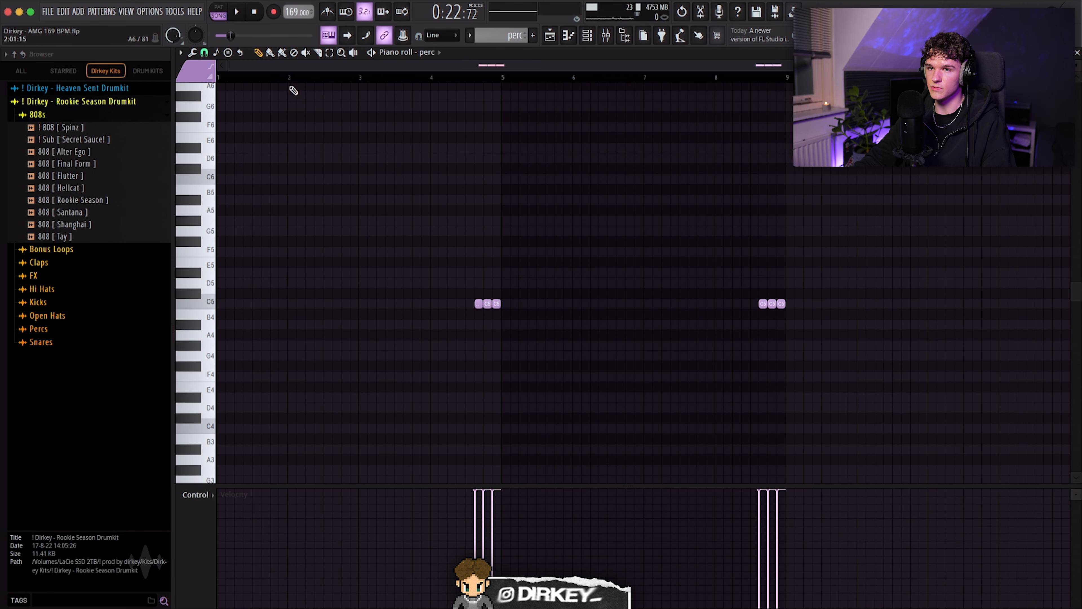
key(space)
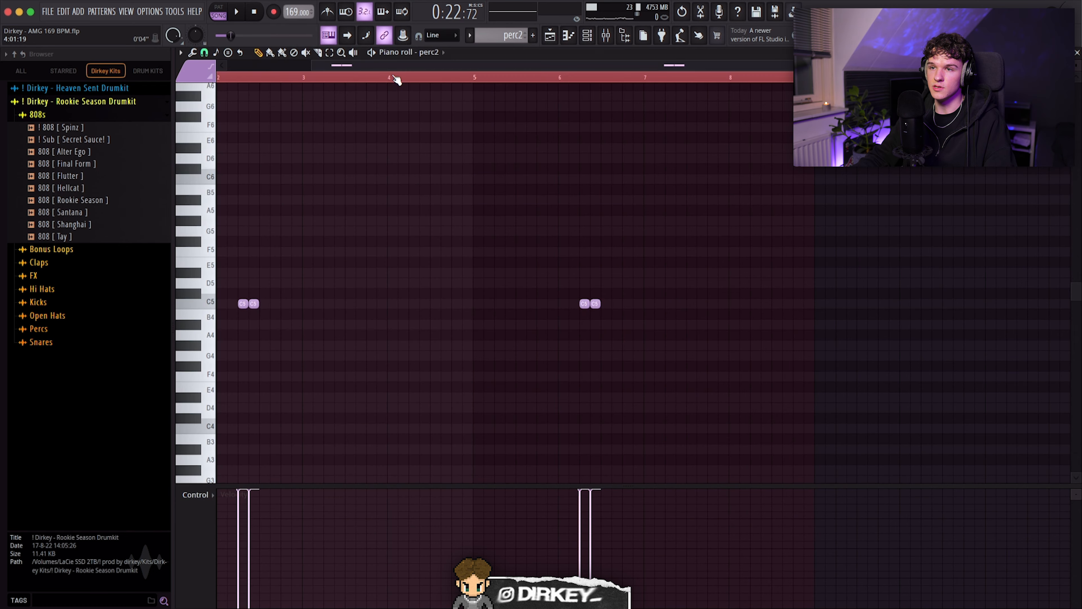
Step: Highlight the two-note C5 hits in bars 2 and 6 of the perc2 pattern, clear the selection, and play the pattern
drag(394, 66, 310, 66)
drag(418, 241, 303, 354)
drag(623, 196, 699, 315)
super+click(261, 78)
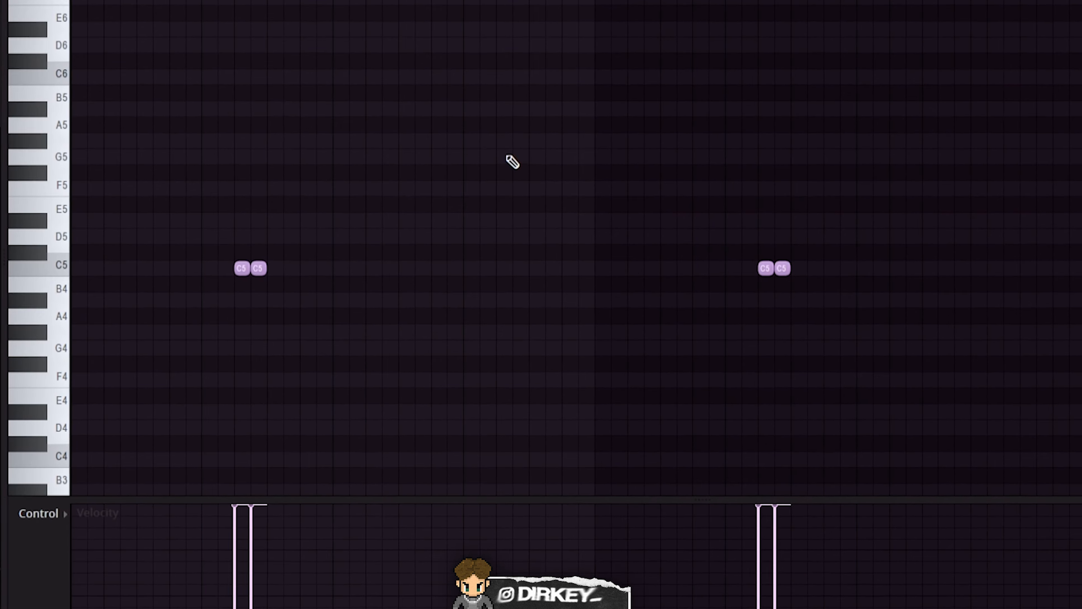
key(space)
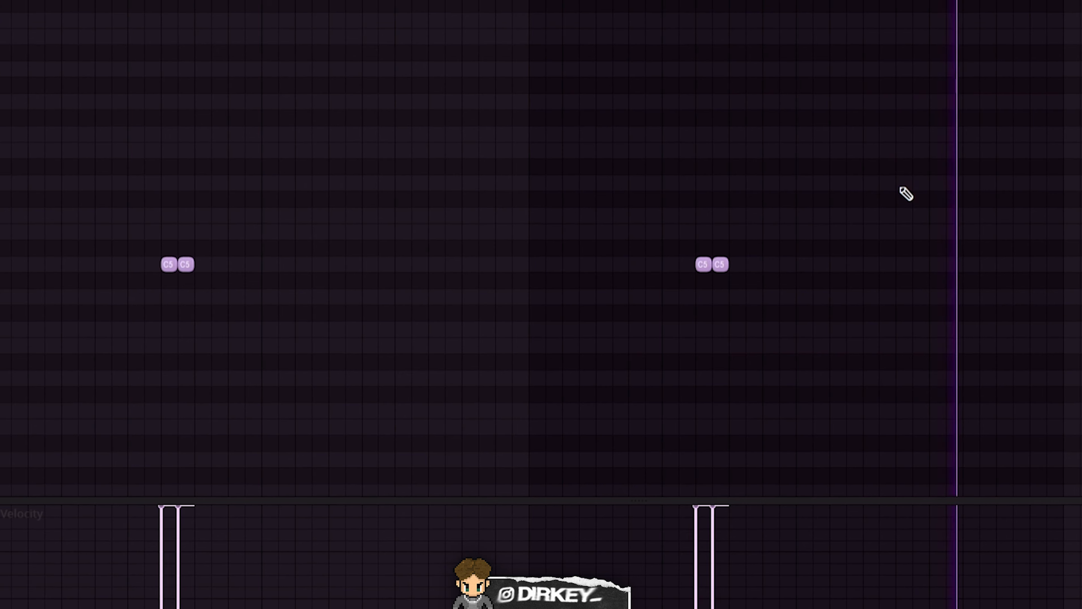
Step: Highlight the perc2 hits in bar 2, then select bars 1 to 4 and duplicate them onto bars 5 to 8
drag(293, 210, 142, 326)
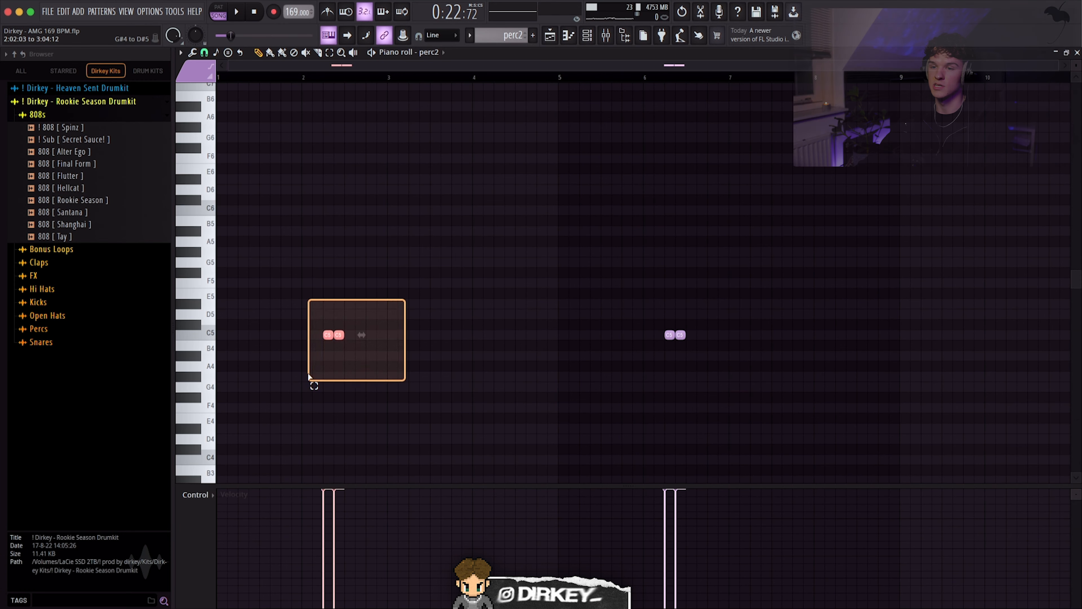
drag(309, 377, 309, 376)
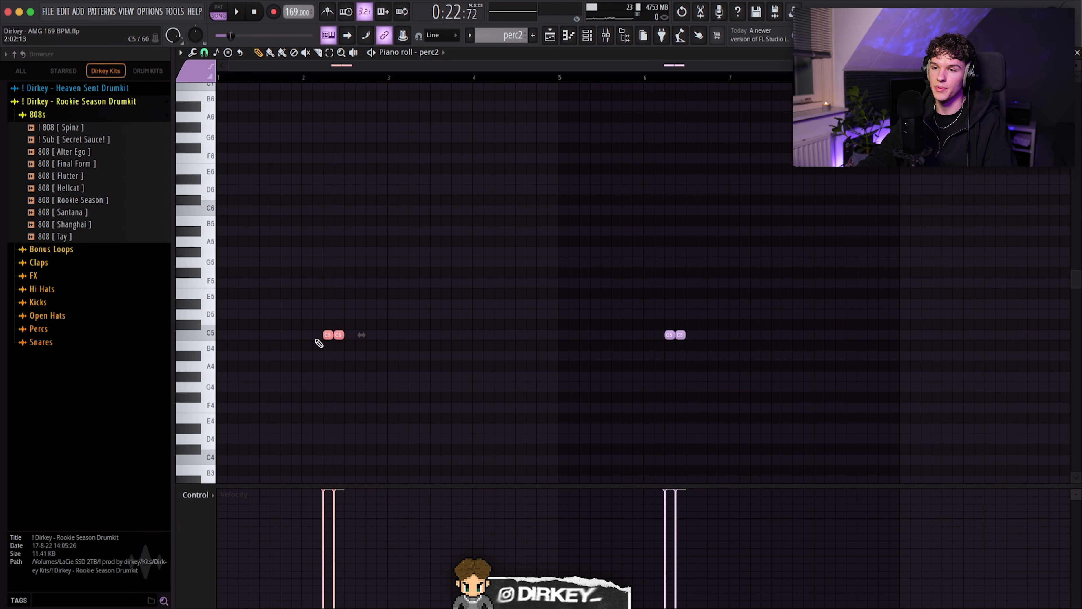
drag(550, 77, 219, 78)
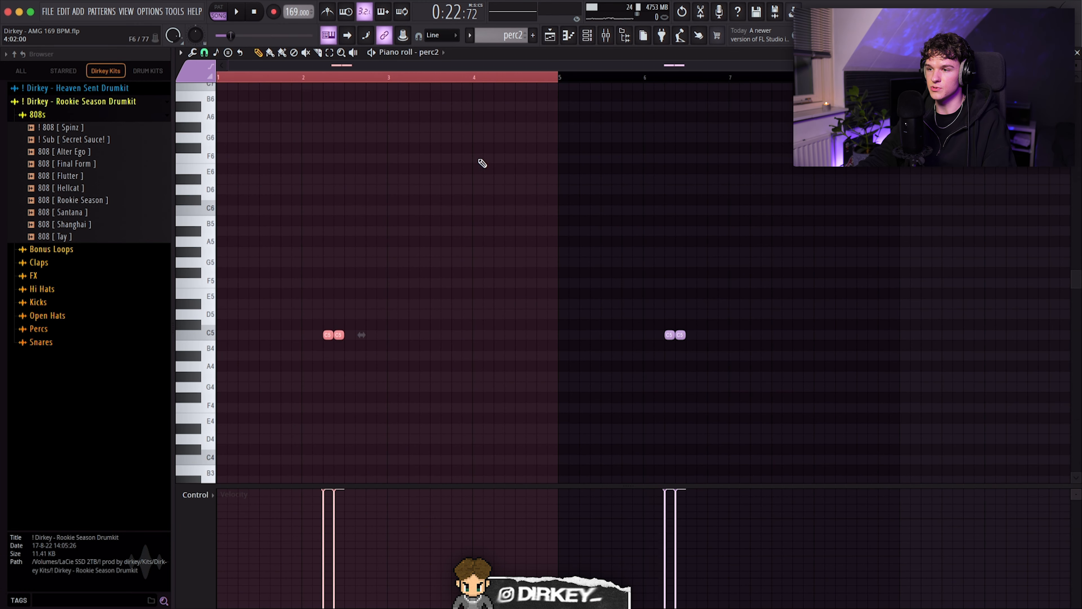
key(ctrl+b)
click(570, 72)
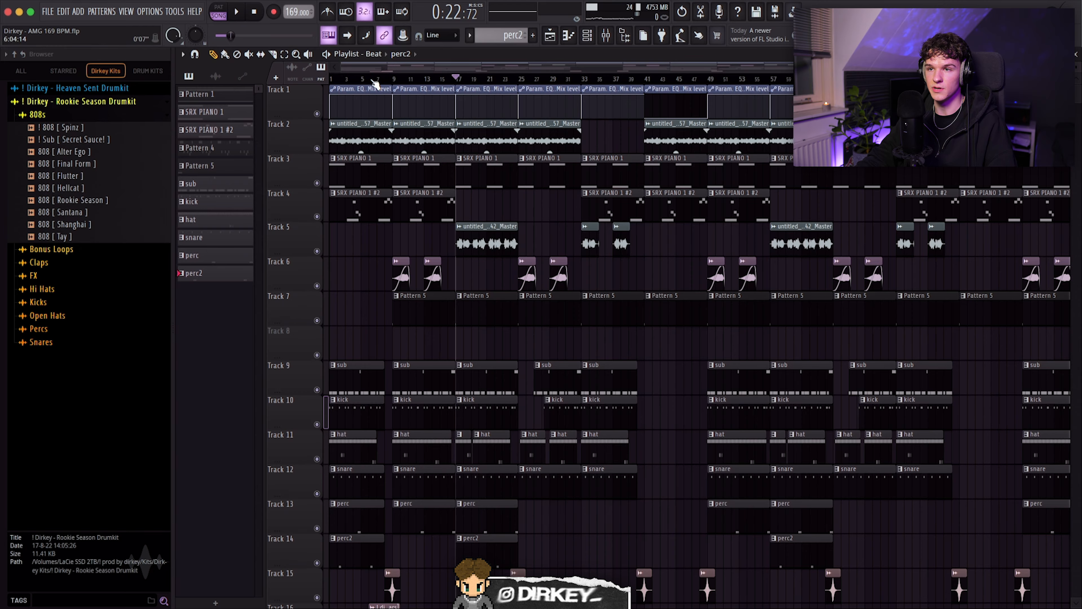
Step: Set the playlist position to bar 1 and highlight the first eight bars' melody clips on tracks 1–4 and drum clips on tracks 9–14
scroll(372, 81, up, 3)
click(331, 78)
drag(398, 237, 391, 118)
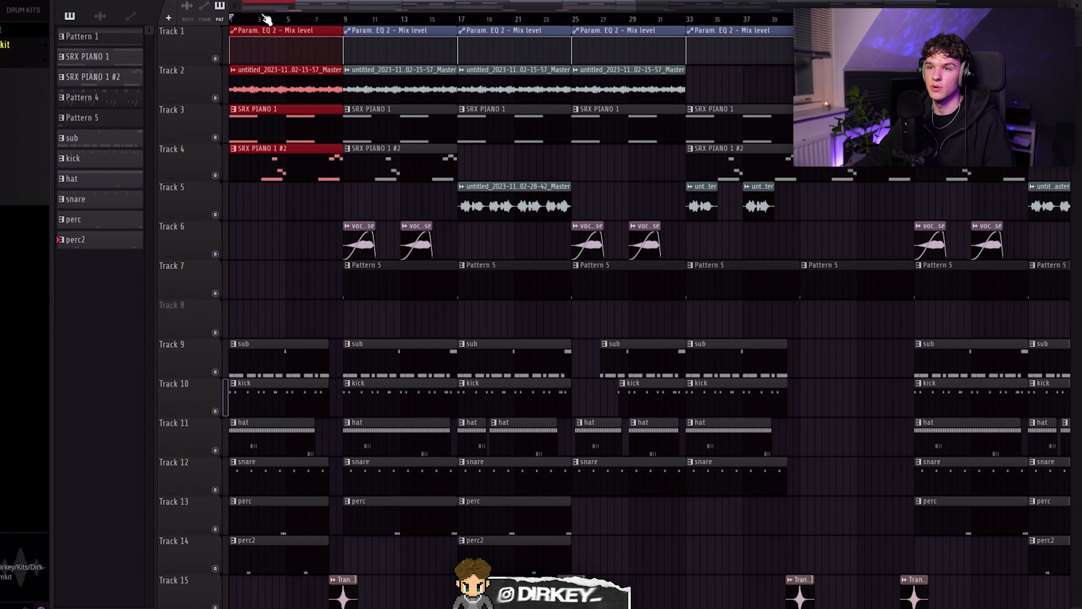
scroll(316, 312, down, 2)
drag(275, 203, 256, 476)
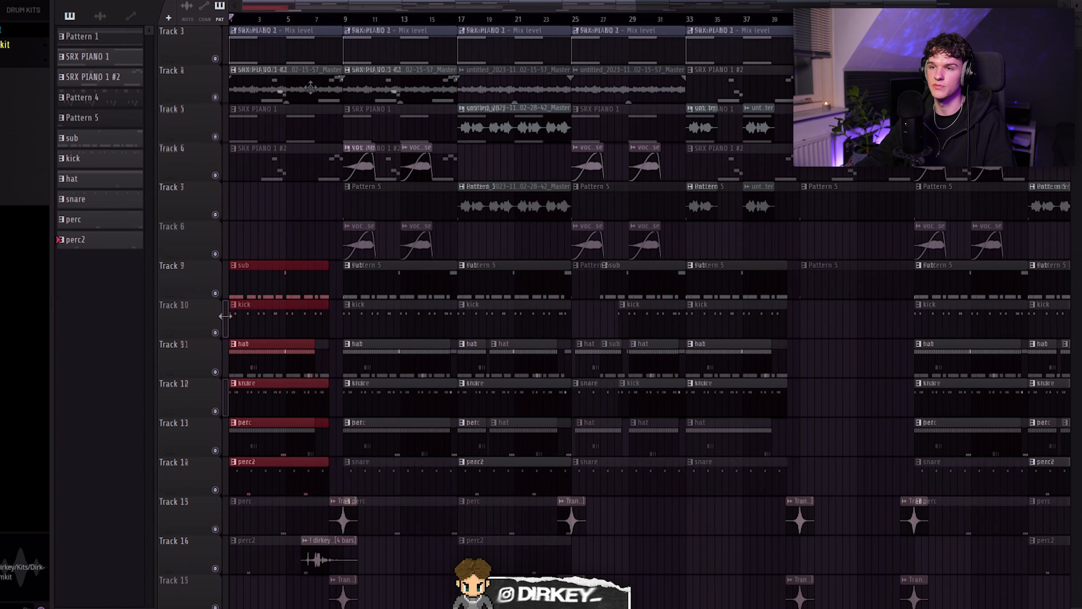
Step: Highlight the first eight bars' clips on tracks 1 and 2, the two SRX PIANO clips, and the drum clips
drag(298, 44, 305, 89)
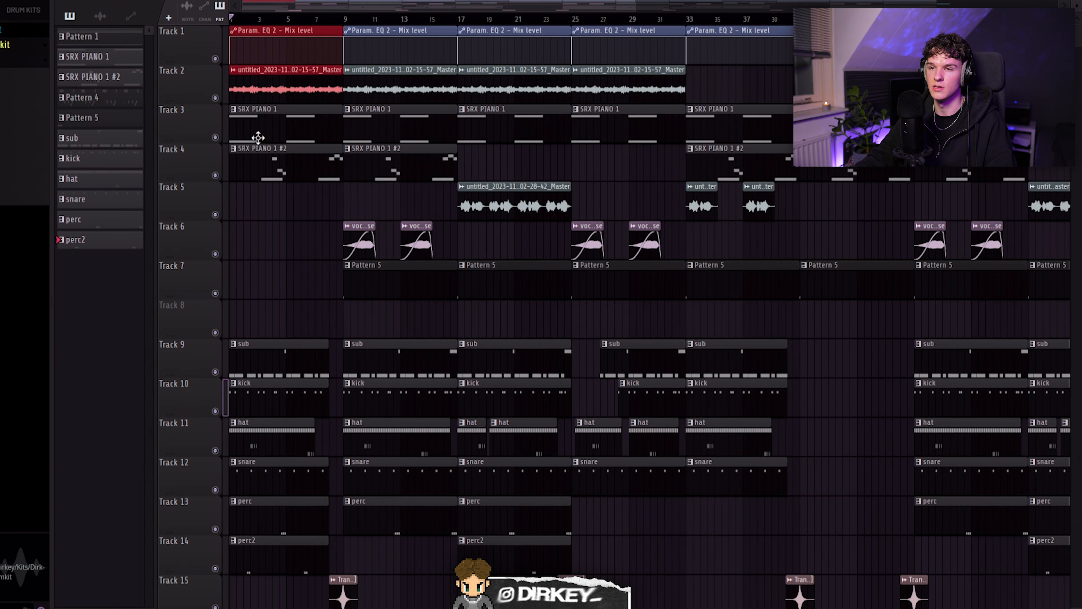
click(240, 109)
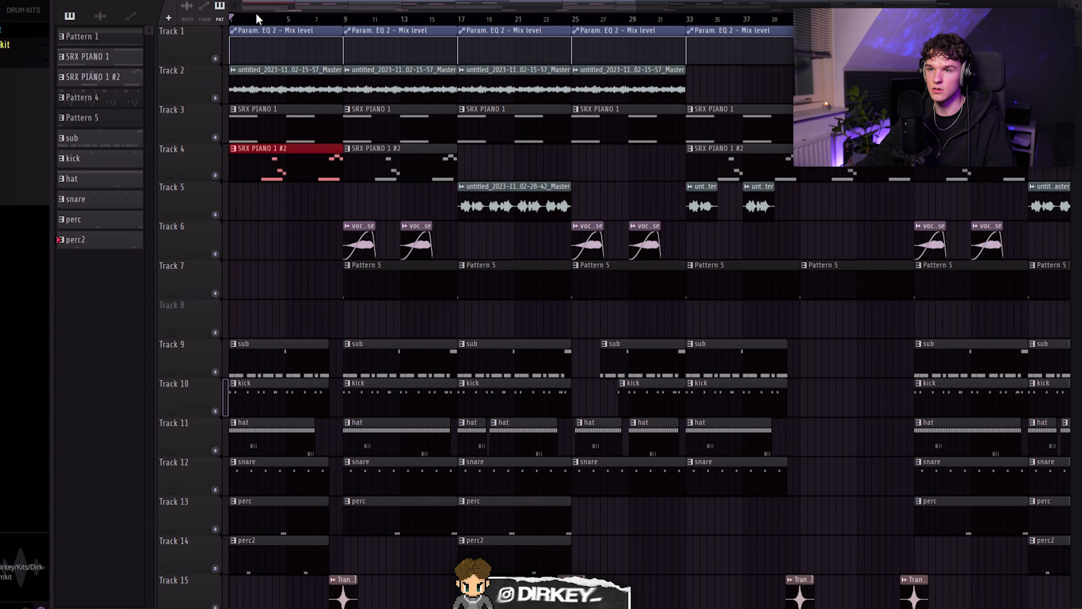
scroll(258, 18, up, 2)
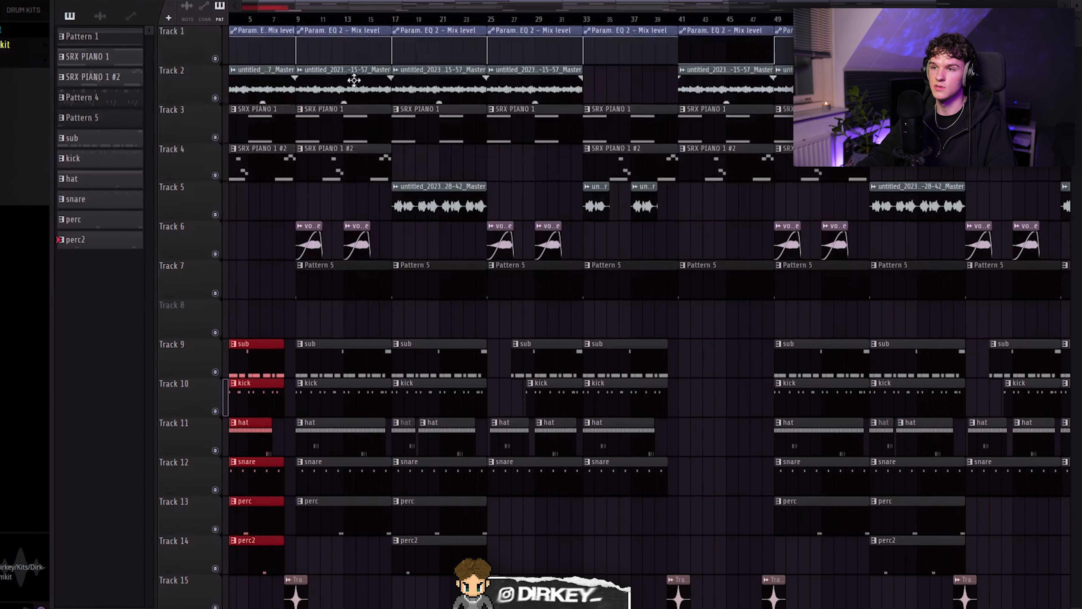
Step: Highlight the clips from bar 9 in turn: EQ automation and main loop, SRX PIANO 1, SRX PIANO 1 #2, and the track 6 vocals
click(412, 81)
drag(412, 80, 459, 5)
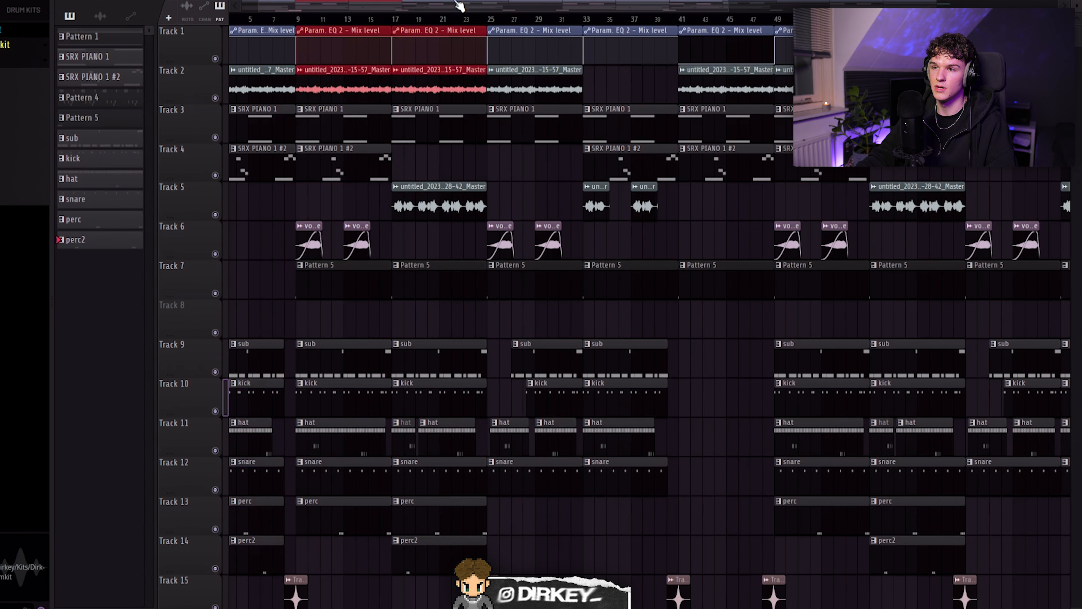
drag(301, 121, 422, 121)
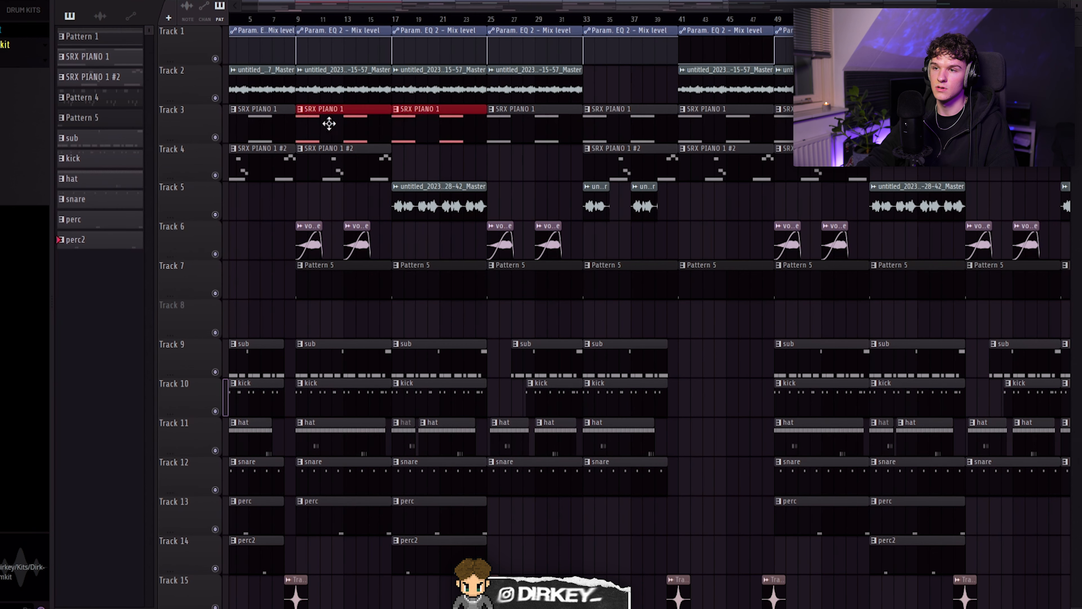
drag(409, 174, 333, 144)
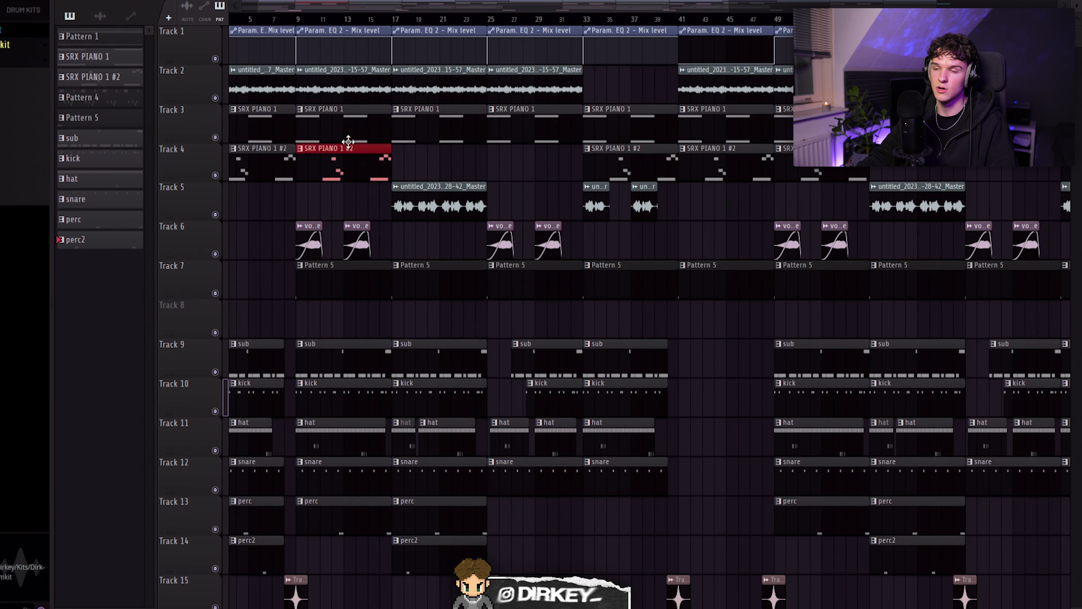
drag(330, 200, 362, 49)
drag(269, 201, 366, 238)
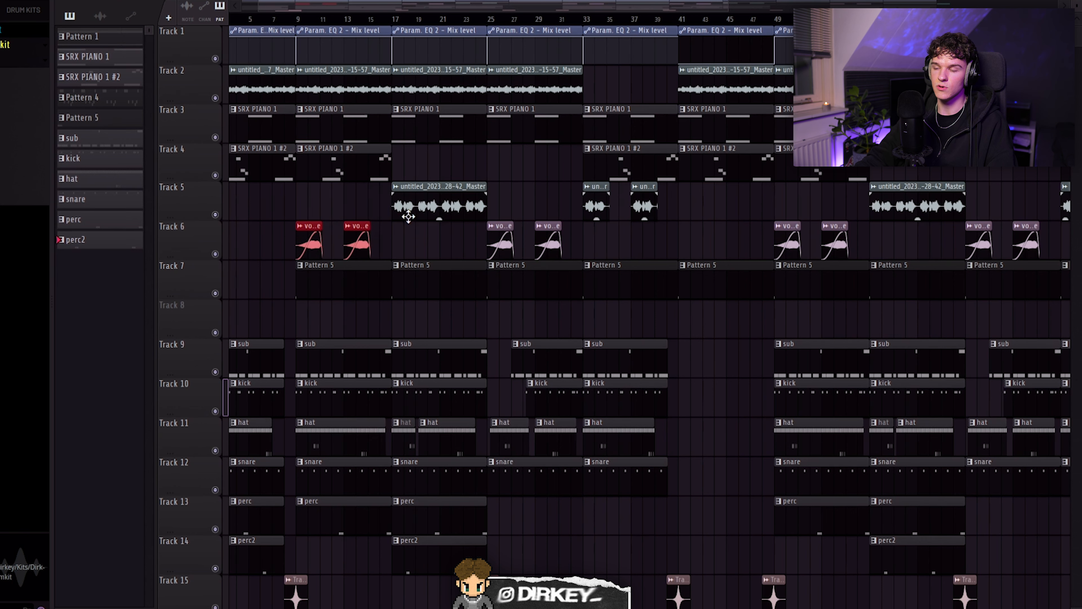
Step: Highlight the vocal clip on track 5 at bar 17, then the drum clips on tracks 9–14 from bar 9 to bar 24
click(428, 204)
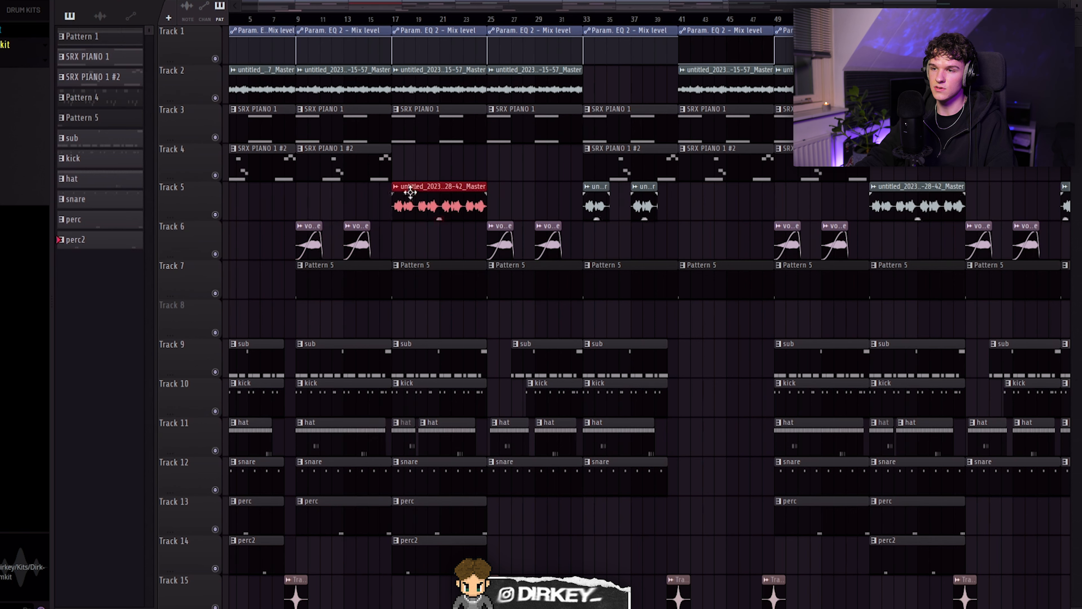
scroll(302, 182, down, 3)
drag(302, 182, 485, 452)
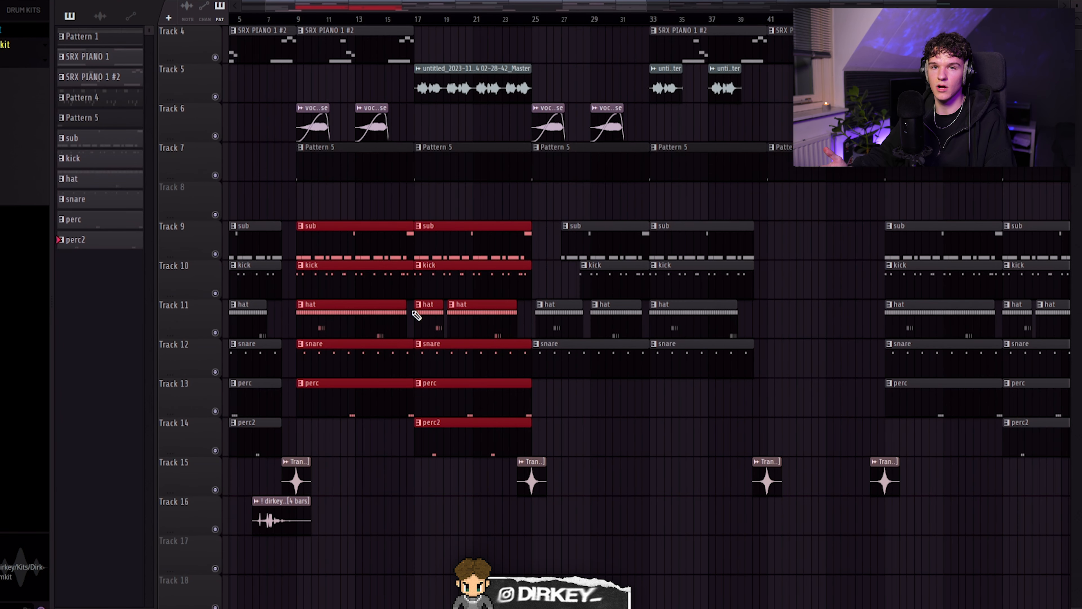
drag(307, 207, 472, 448)
scroll(342, 20, down, 4)
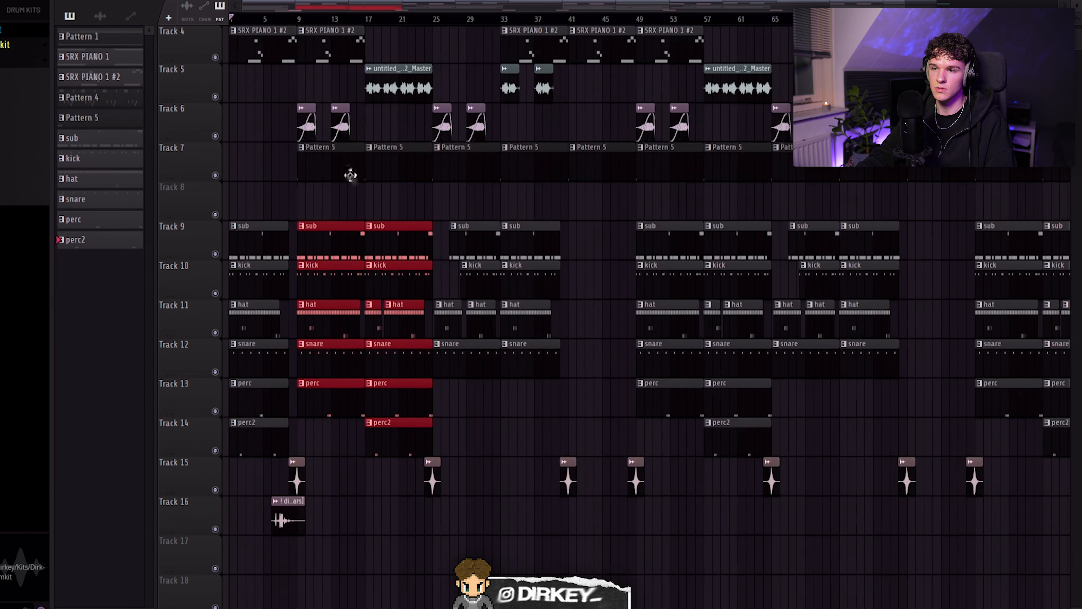
scroll(350, 175, up, 3)
Step: Clear the drum selection, then highlight the SRX PIANO 1 clip at bar 25 and the two track 6 vocals of that section
key(ctrl+d)
scroll(490, 20, up, 5)
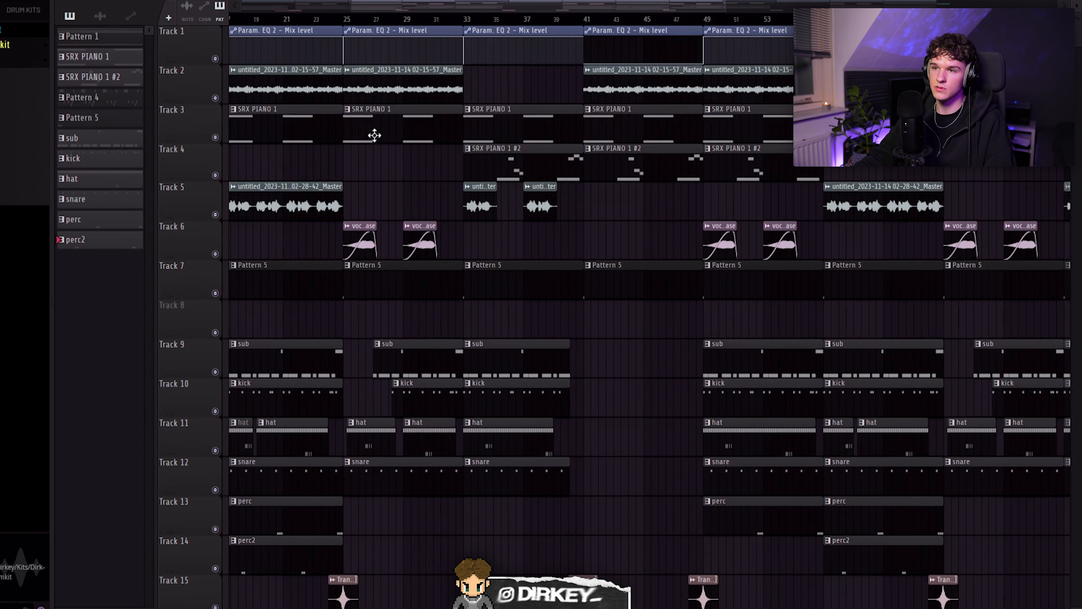
drag(385, 186, 391, 89)
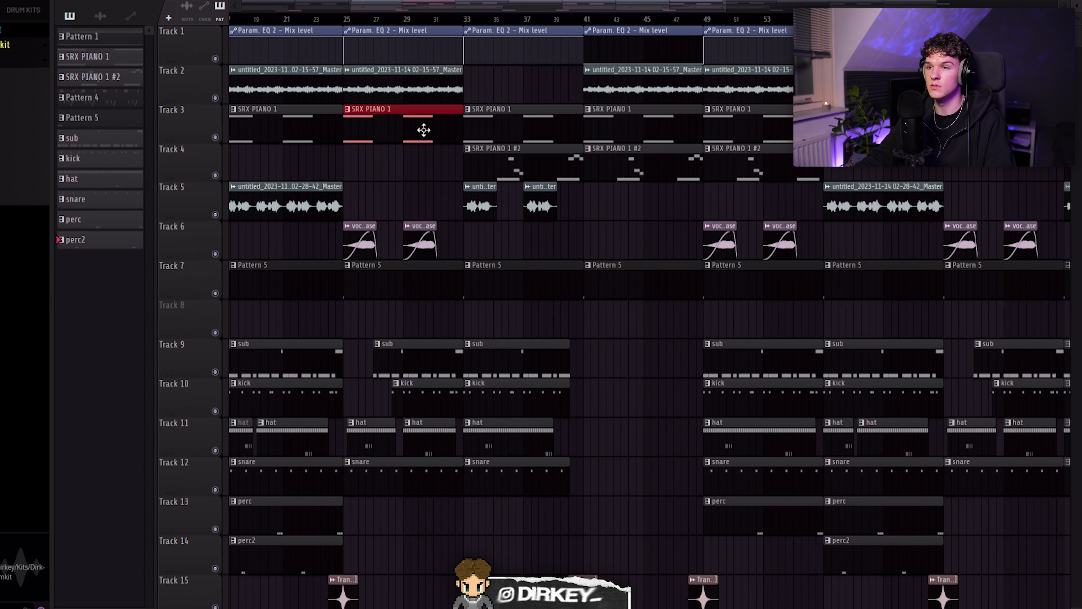
drag(364, 216, 401, 258)
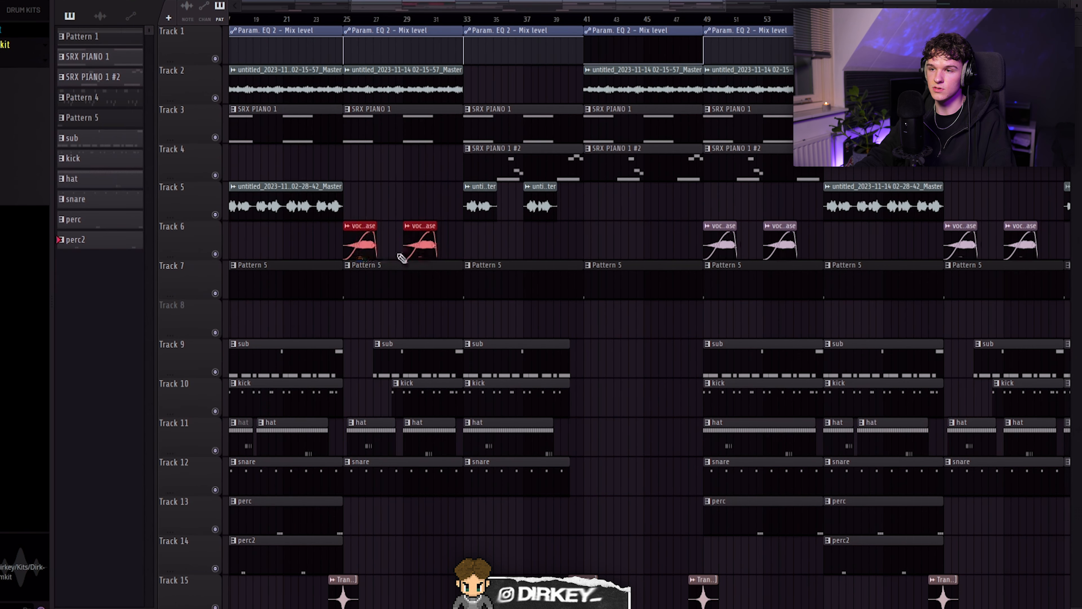
ctrl+click(409, 167)
Step: Highlight the two short vocal clips on track 5 in the section starting at bar 33
scroll(445, 111, up, 1)
drag(519, 83, 571, 88)
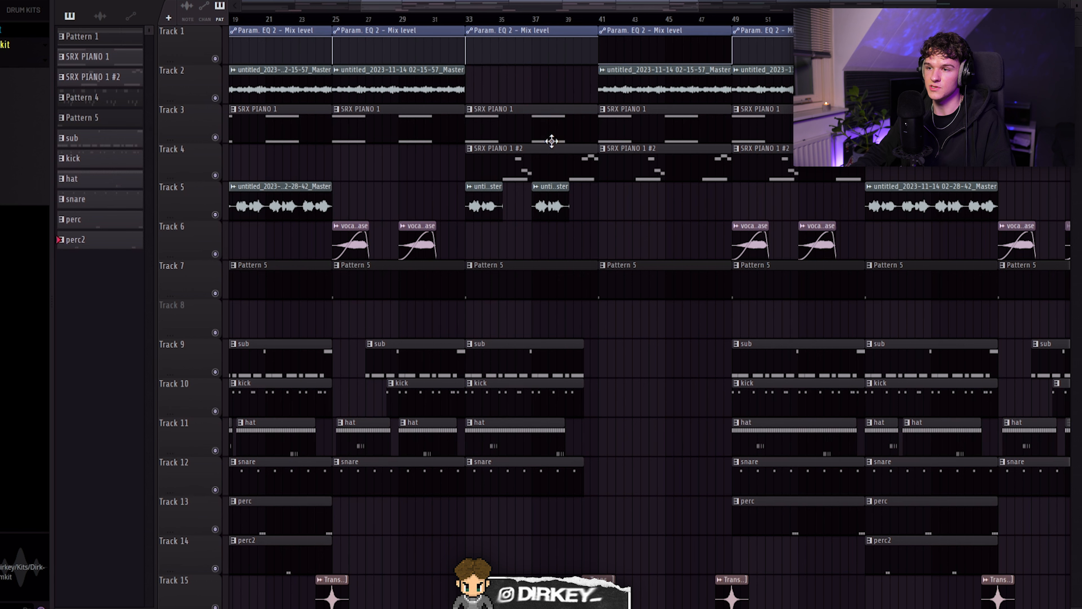
drag(439, 181, 554, 226)
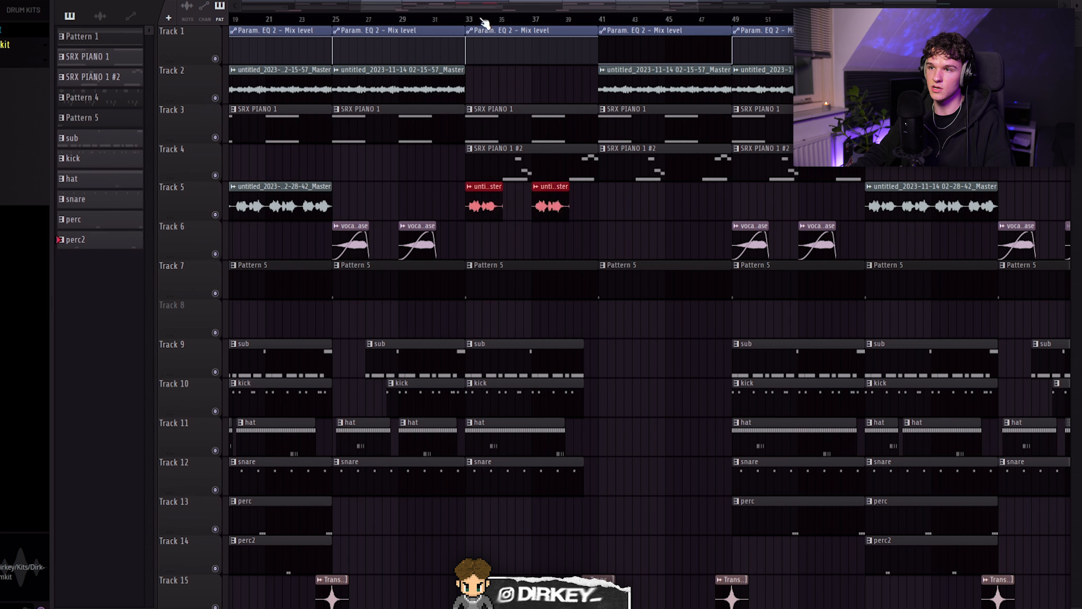
Step: Play the arrangement from bar 33 to about bar 40 with the clips deselected, then stop playback
scroll(483, 25, up, 2)
scroll(483, 26, down, 1)
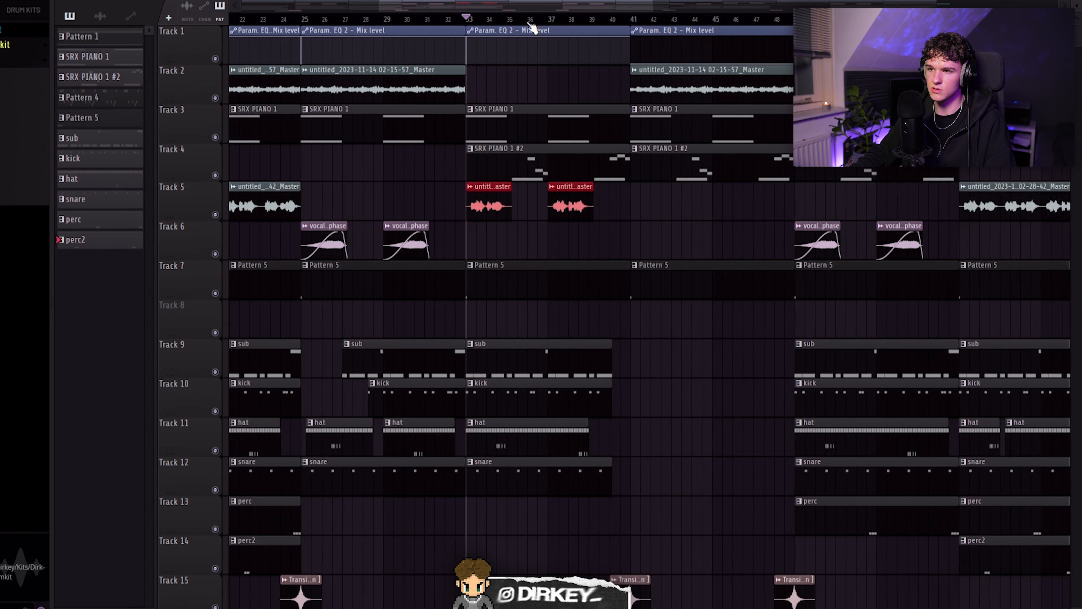
key(space)
key(ctrl+d)
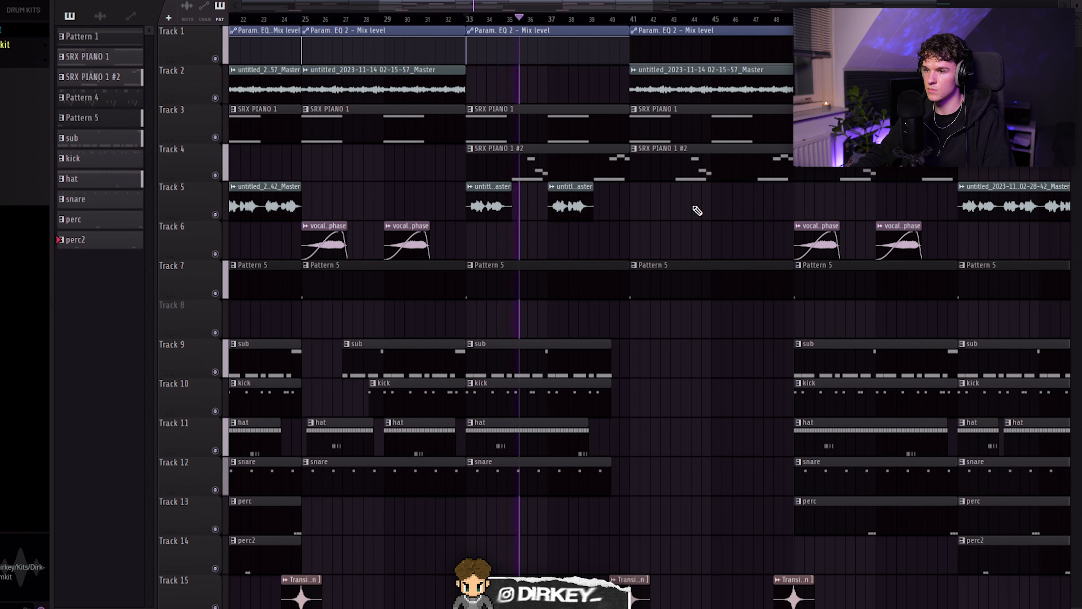
ctrl+click(538, 171)
key(ctrl+d)
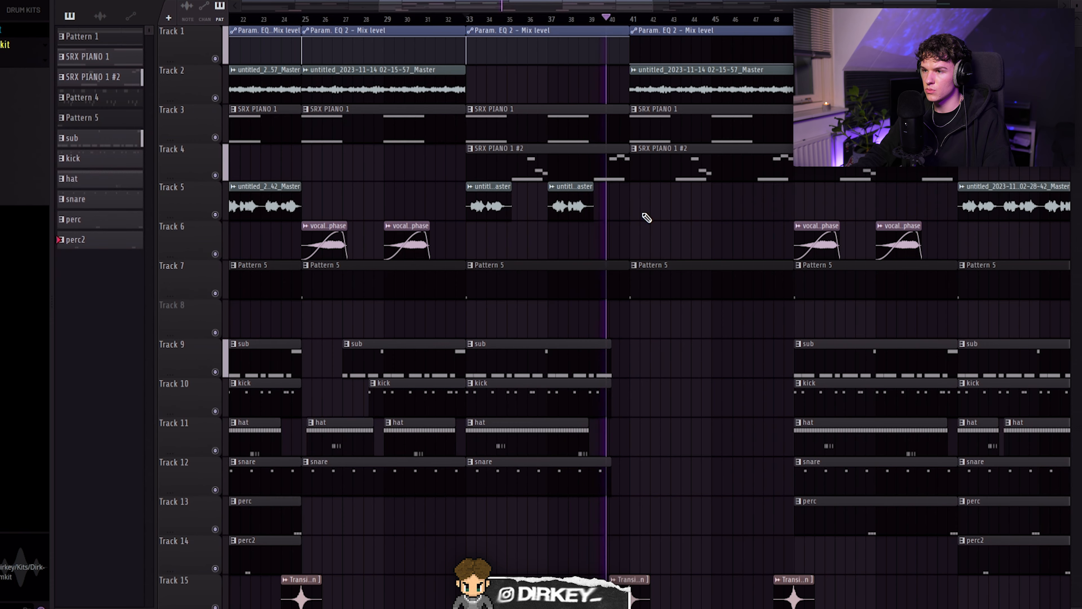
key(space)
Step: Highlight the drum clips on tracks 9–12 in the section leading up to bar 41
drag(473, 6, 444, 17)
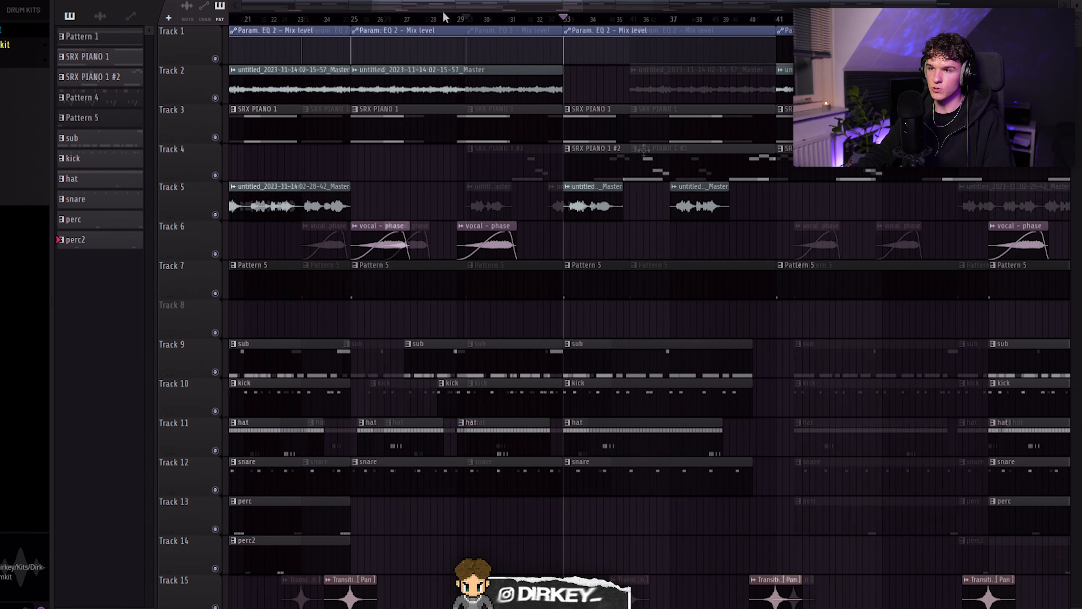
scroll(543, 217, down, 1)
drag(376, 289, 674, 477)
scroll(376, 6, down, 1)
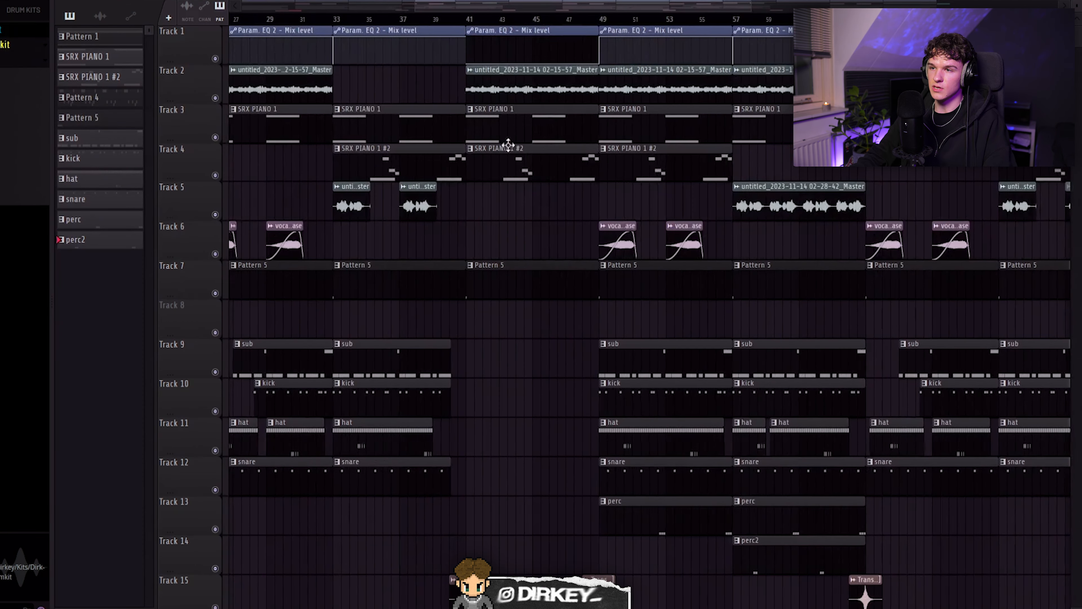
Step: Highlight all clips from bar 41 to bar 48, then the EQ automation with the main loop, then the SRX PIANO clips
drag(505, 319, 541, 25)
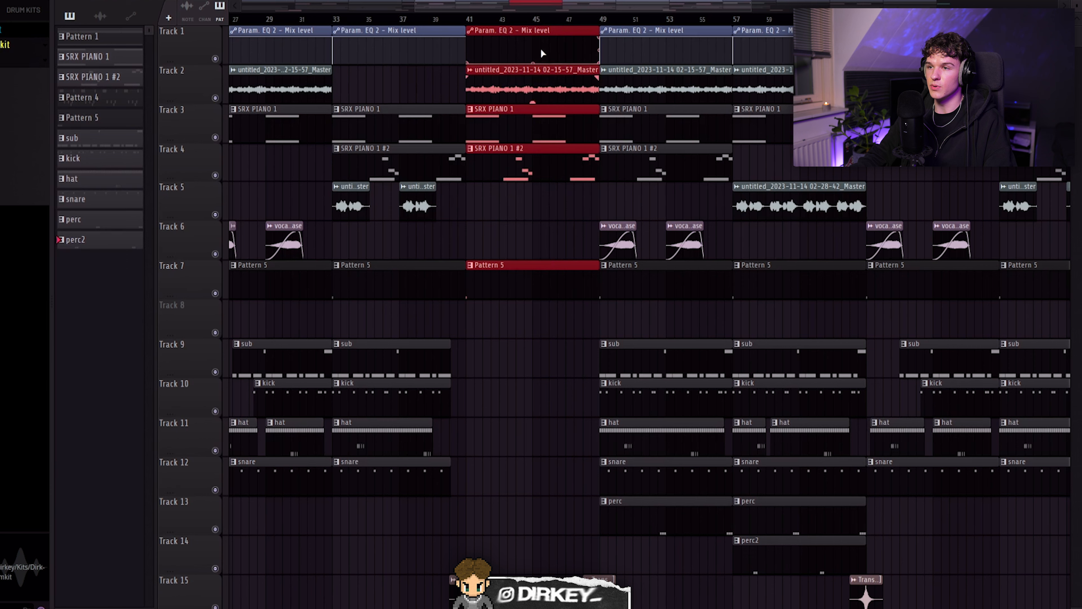
drag(496, 102, 564, 28)
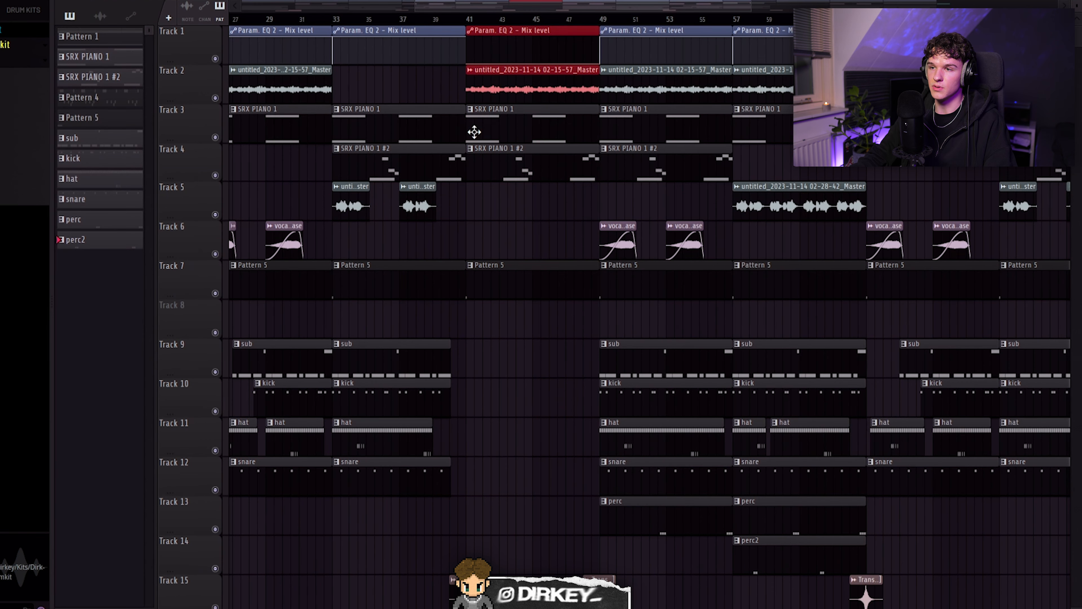
drag(474, 132, 523, 138)
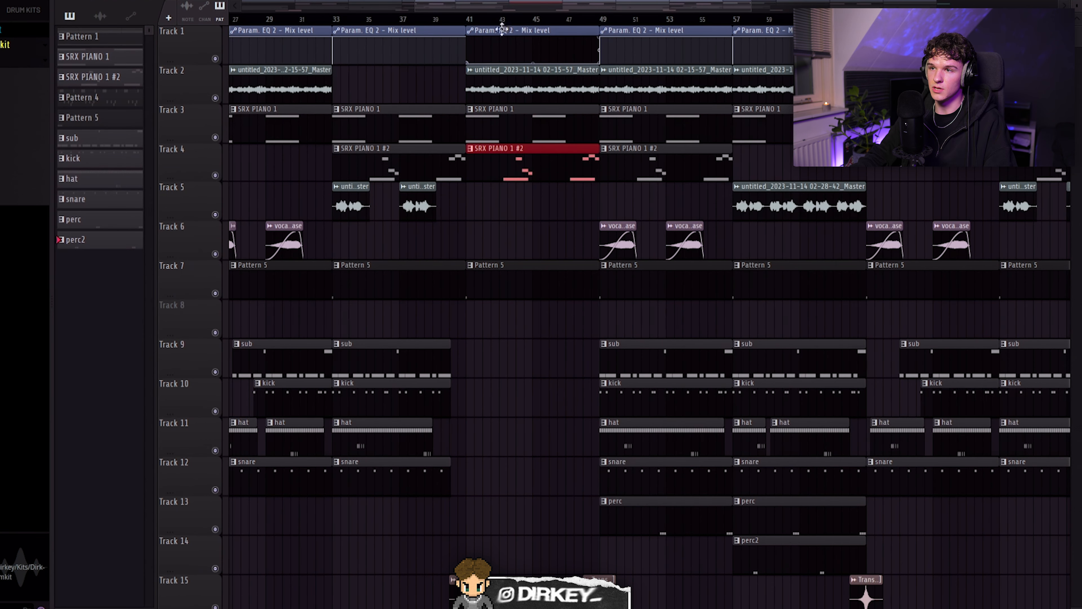
Step: Mark out the empty stretch of the drum tracks around bars 41 to 48 with selection boxes
scroll(493, 287, down, 2)
drag(492, 313, 553, 513)
scroll(515, 195, down, 4)
drag(482, 206, 528, 377)
scroll(301, 23, up, 2)
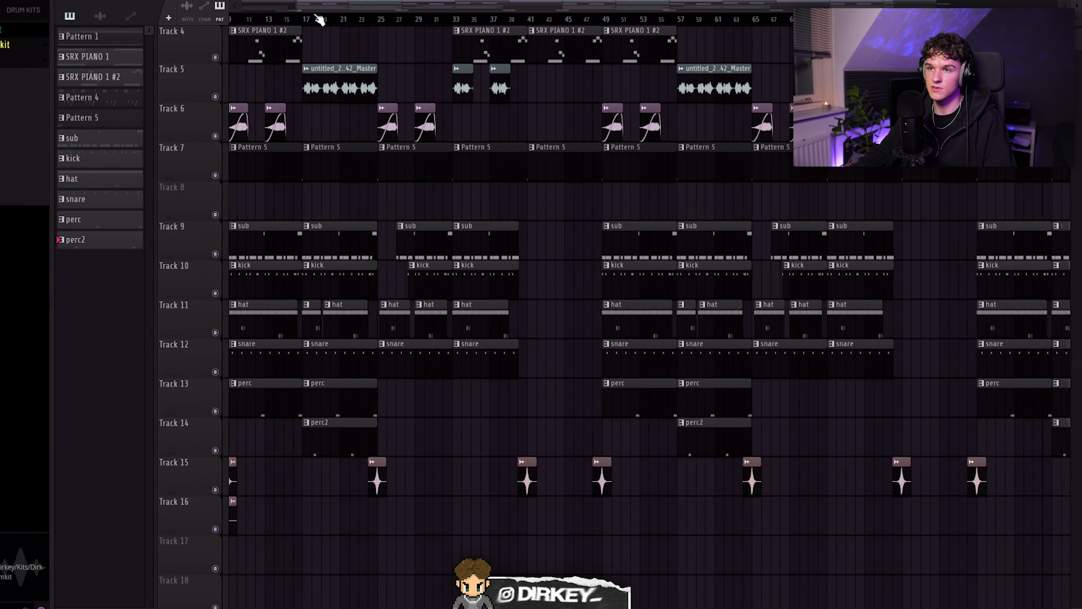